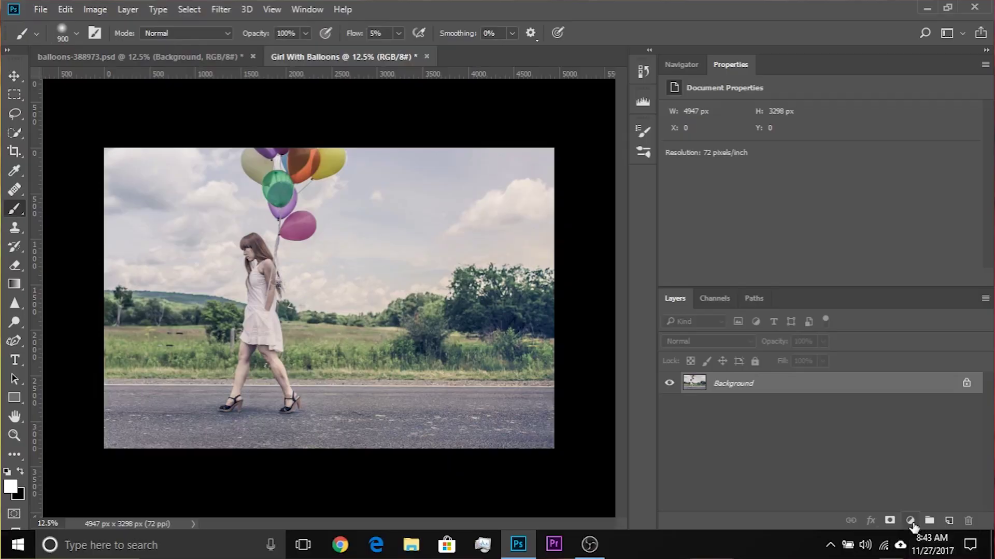
Step: Add a Black & White adjustment layer above the Background and set its Reds to 45
{"action": "left_click", "coordinate": [911, 523]}
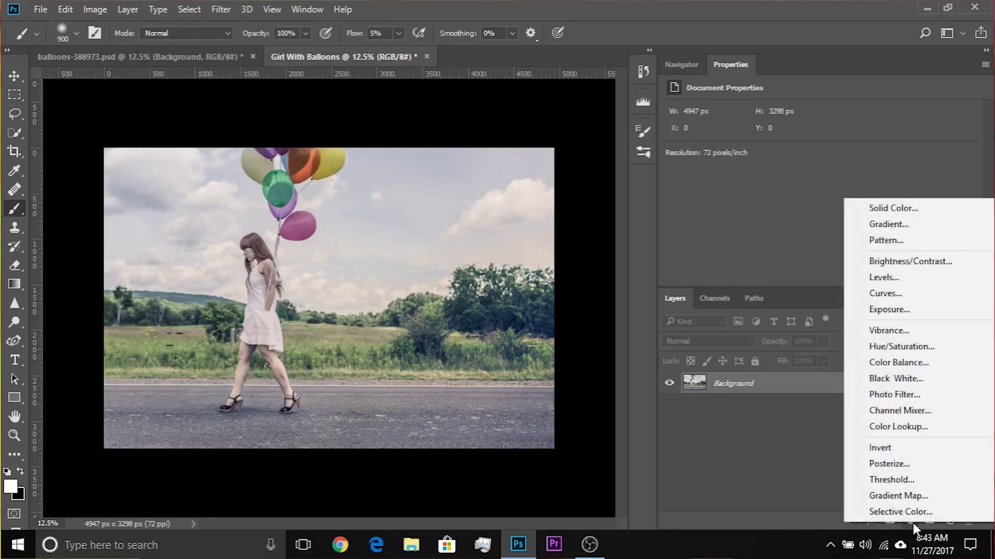
{"action": "left_click", "coordinate": [904, 381]}
{"action": "scroll", "coordinate": [846, 196], "scroll_direction": "down", "scroll_amount": 2}
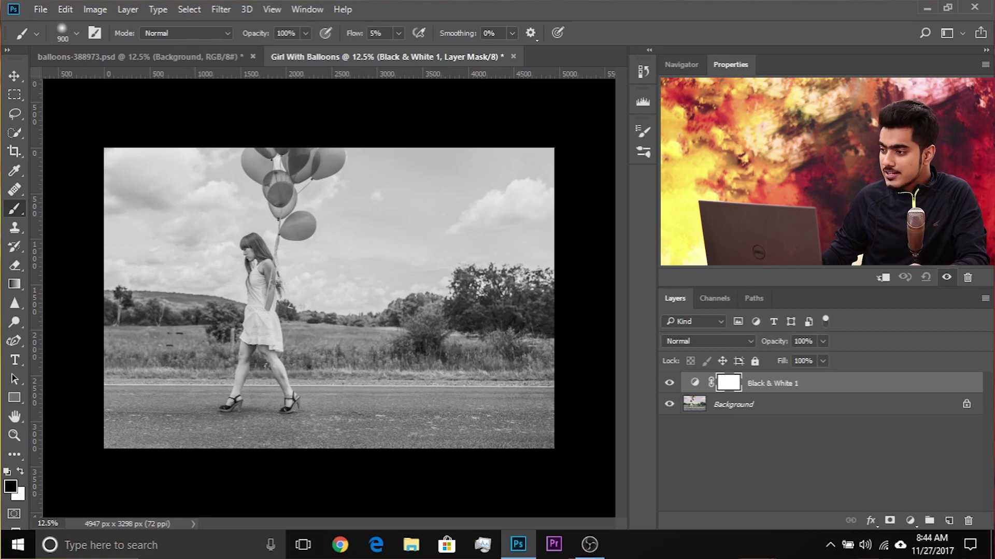
{"action": "mouse_move", "coordinate": [816, 164]}
{"action": "left_mouse_down"}
{"action": "mouse_move", "coordinate": [868, 165]}
{"action": "mouse_move", "coordinate": [782, 163]}
{"action": "mouse_move", "coordinate": [816, 166]}
{"action": "left_mouse_up"}
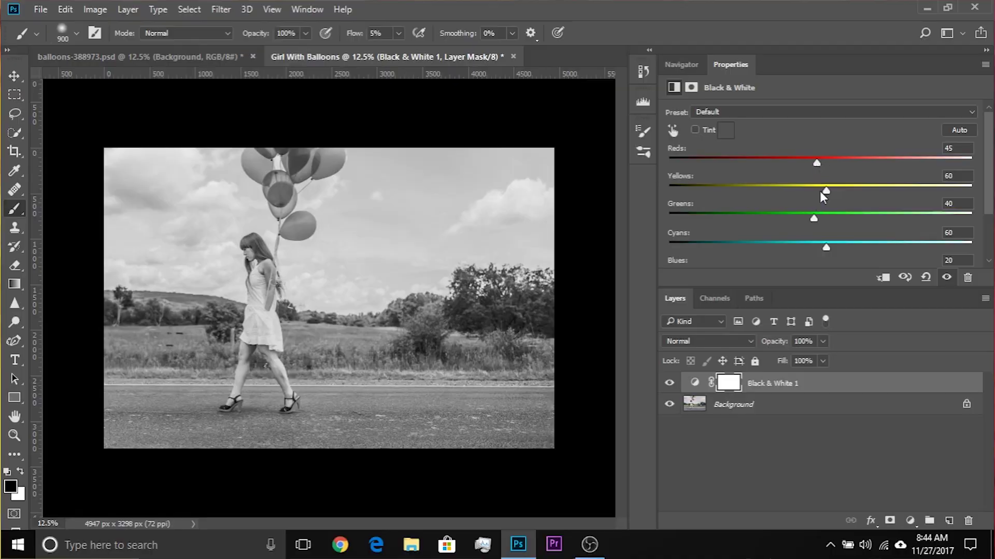
Step: Darken the yellow and green tones in the Black & White adjustment, setting Yellows to -49 and Greens to -93
{"action": "left_click_drag", "start_coordinate": [823, 189], "coordinate": [870, 191]}
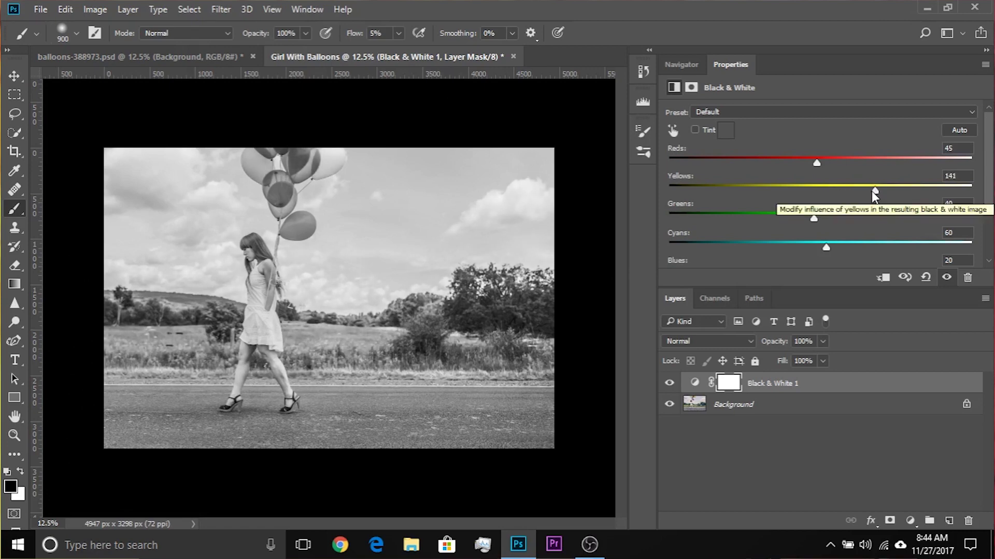
{"action": "left_click_drag", "start_coordinate": [874, 190], "coordinate": [768, 191]}
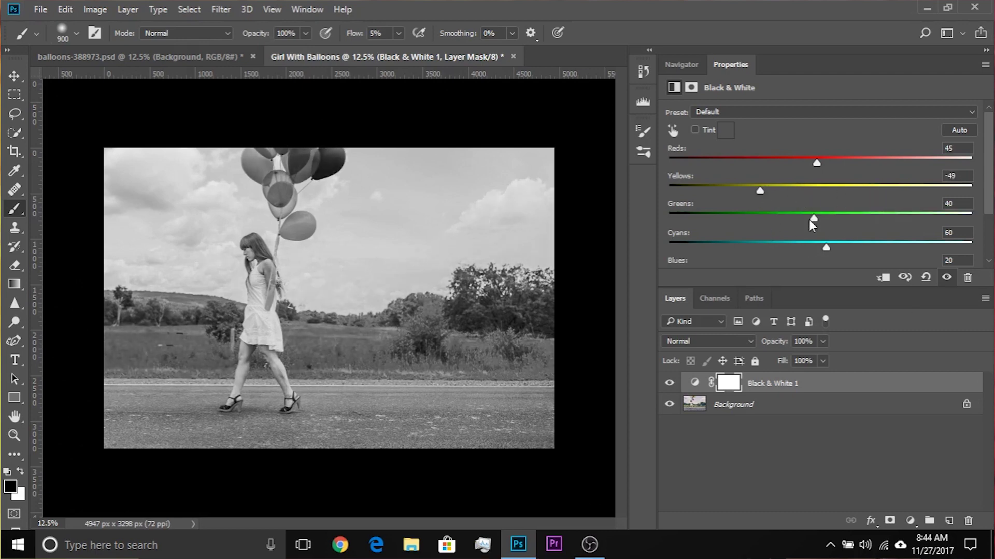
{"action": "left_click_drag", "start_coordinate": [814, 218], "coordinate": [719, 220]}
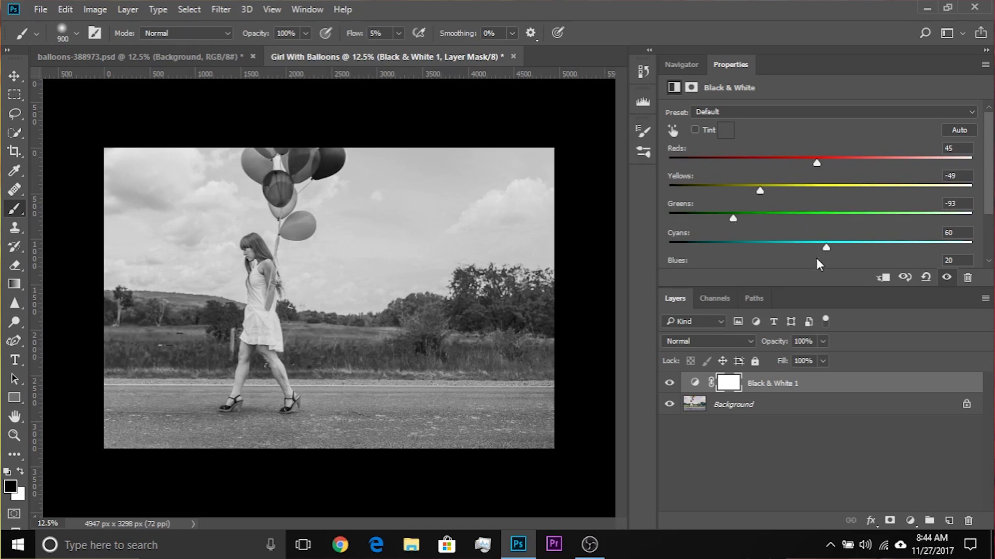
Step: Set the Black & White adjustment's Cyans to -41, Blues to -200 and Magentas to 23
{"action": "left_click_drag", "start_coordinate": [826, 247], "coordinate": [766, 250]}
{"action": "scroll", "coordinate": [766, 250], "scroll_direction": "down", "scroll_amount": 2}
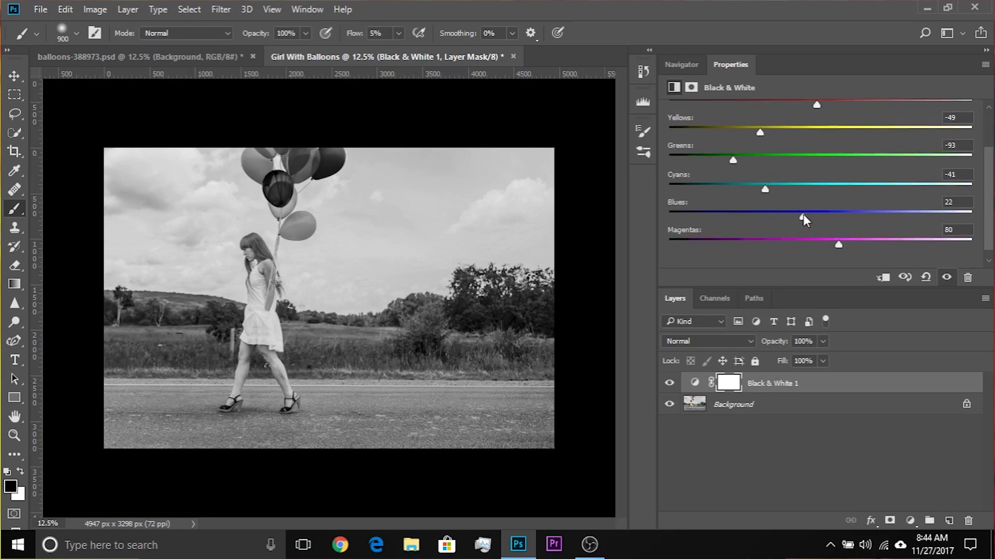
{"action": "left_click_drag", "start_coordinate": [803, 215], "coordinate": [587, 218]}
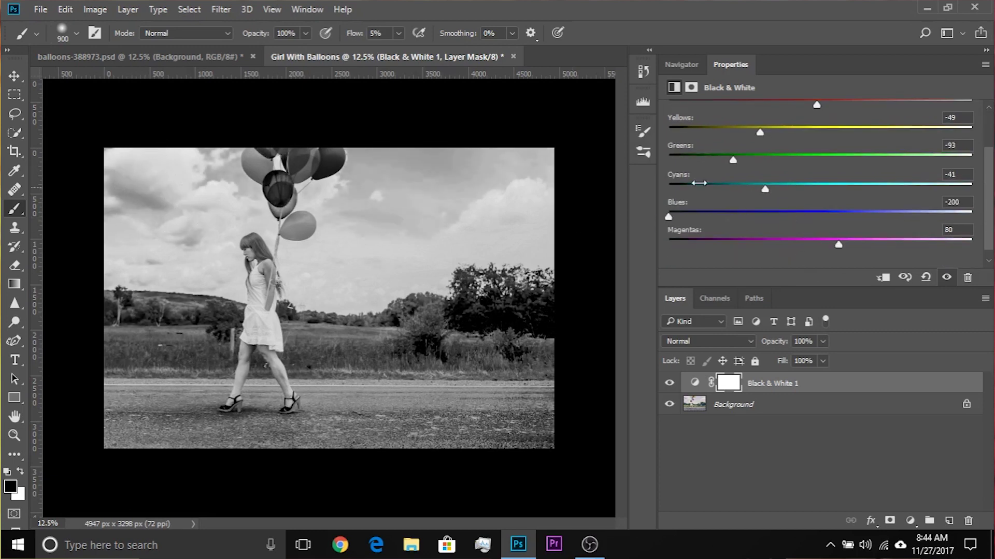
{"action": "scroll", "coordinate": [819, 242], "scroll_direction": "down", "scroll_amount": 1}
{"action": "mouse_move", "coordinate": [843, 231]}
{"action": "left_mouse_down"}
{"action": "mouse_move", "coordinate": [767, 227]}
{"action": "mouse_move", "coordinate": [837, 228]}
{"action": "mouse_move", "coordinate": [792, 229]}
{"action": "mouse_move", "coordinate": [804, 228]}
{"action": "left_mouse_up"}
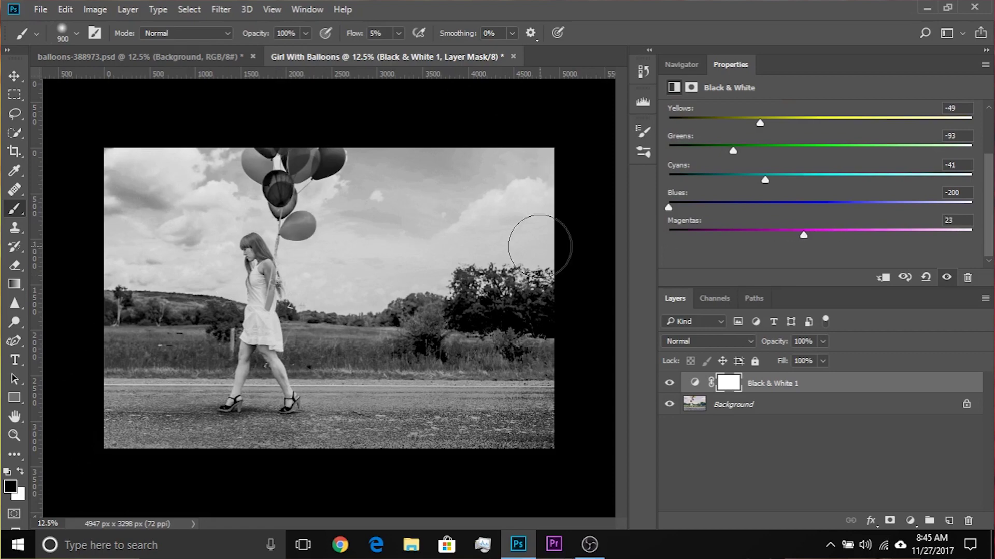
Step: Brighten the woman's skin by setting the Black & White adjustment's Reds to 97
{"action": "scroll", "coordinate": [540, 247], "scroll_direction": "up", "scroll_amount": 2}
{"action": "scroll", "coordinate": [539, 246], "scroll_direction": "down", "scroll_amount": 1}
{"action": "scroll", "coordinate": [539, 247], "scroll_direction": "up", "scroll_amount": 1}
{"action": "scroll", "coordinate": [800, 146], "scroll_direction": "up", "scroll_amount": 2}
{"action": "left_click_drag", "start_coordinate": [814, 157], "coordinate": [851, 163]}
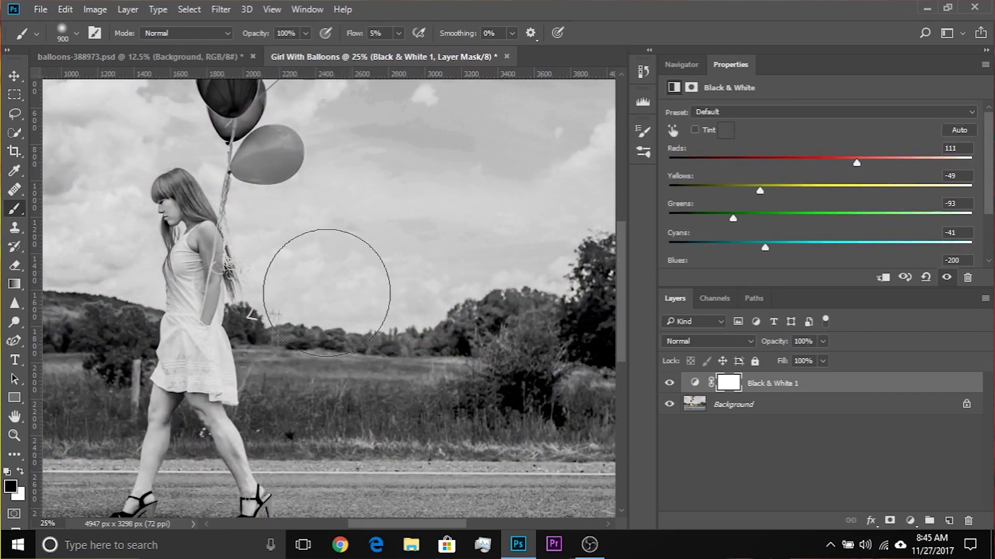
{"action": "mouse_move", "coordinate": [853, 162]}
{"action": "left_mouse_down"}
{"action": "mouse_move", "coordinate": [813, 163]}
{"action": "mouse_move", "coordinate": [911, 175]}
{"action": "mouse_move", "coordinate": [841, 162]}
{"action": "mouse_move", "coordinate": [887, 162]}
{"action": "left_mouse_up"}
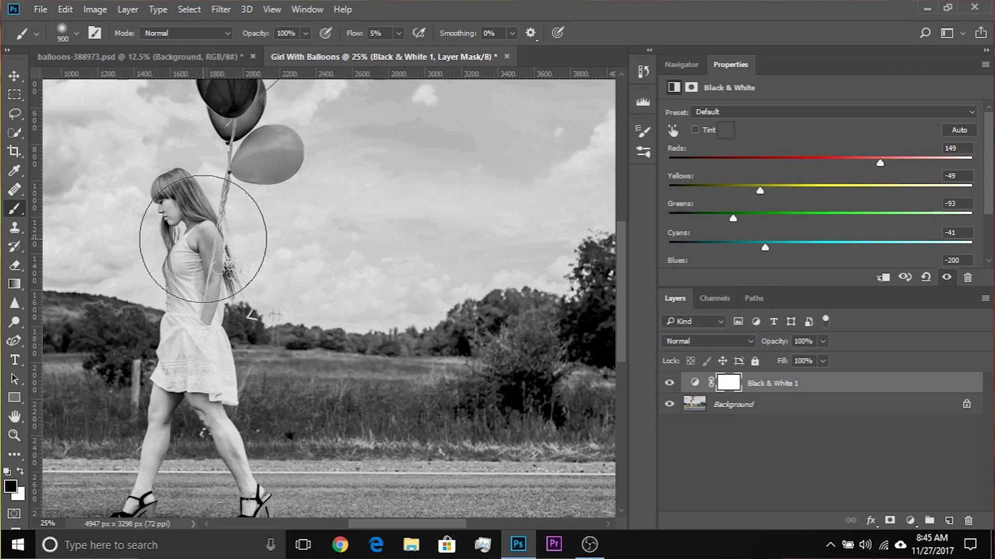
{"action": "mouse_move", "coordinate": [874, 156]}
{"action": "left_mouse_down"}
{"action": "mouse_move", "coordinate": [808, 156]}
{"action": "mouse_move", "coordinate": [928, 155]}
{"action": "mouse_move", "coordinate": [856, 159]}
{"action": "left_mouse_up"}
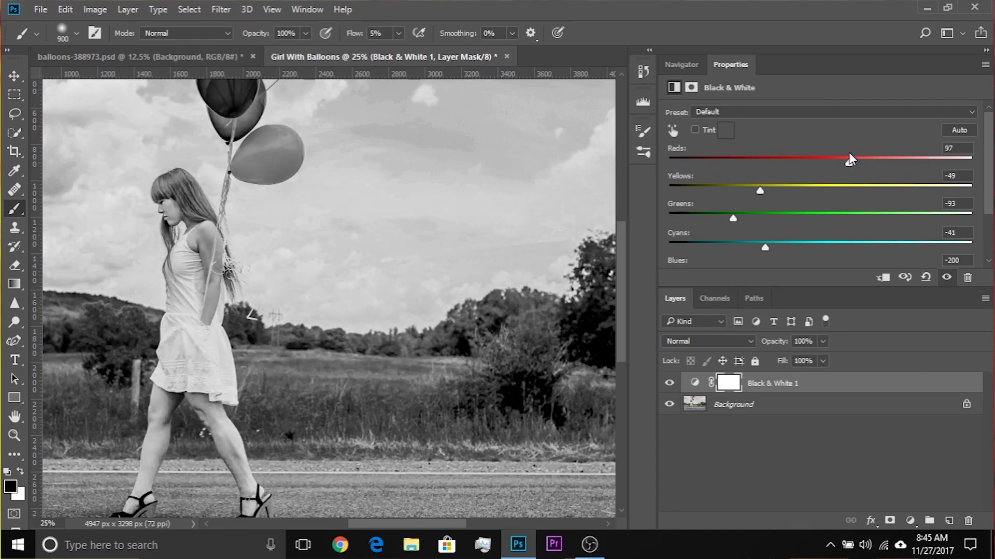
Step: Compare the image with and without the Black & White adjustment by toggling the layer's visibility
{"action": "key", "text": "ctrl+minus"}
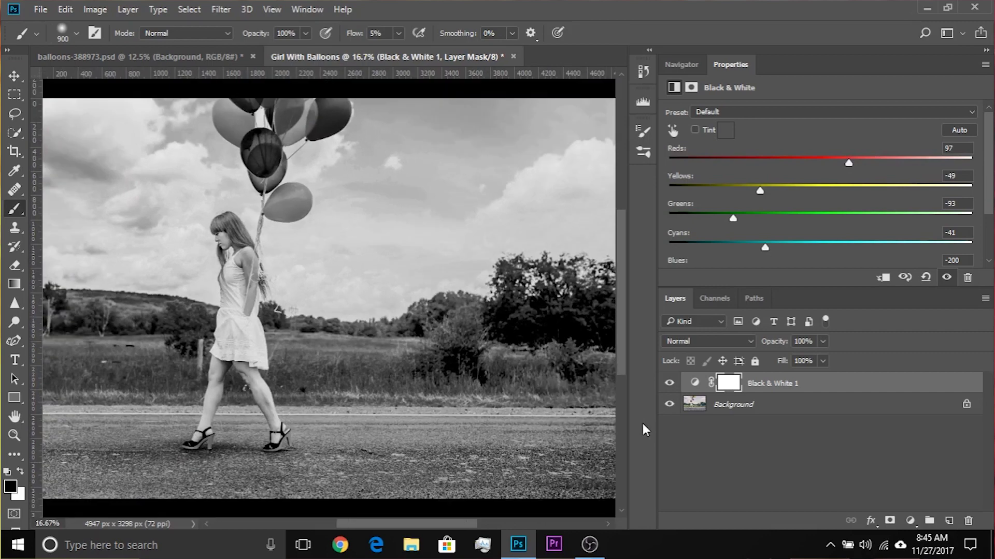
{"action": "left_click", "coordinate": [668, 384]}
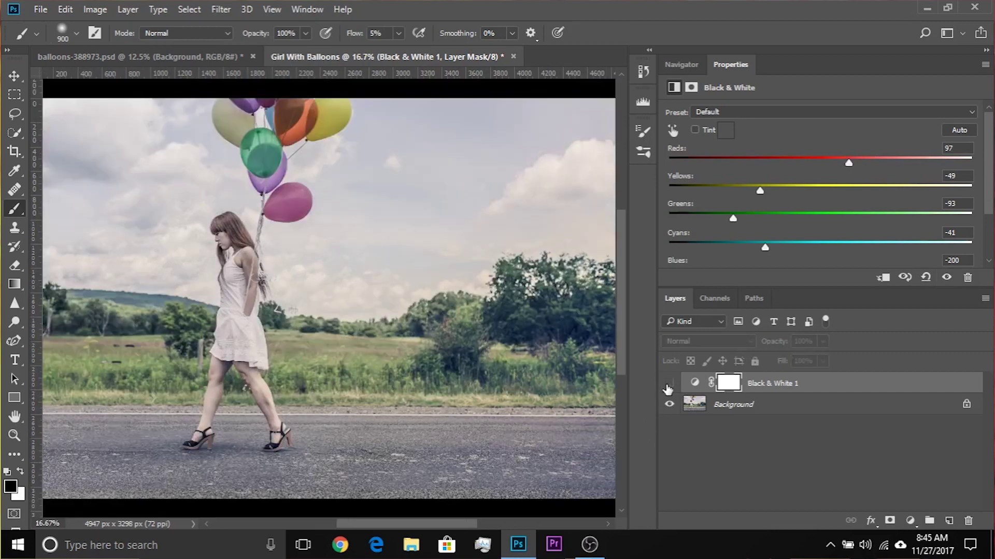
{"action": "left_click", "coordinate": [668, 385]}
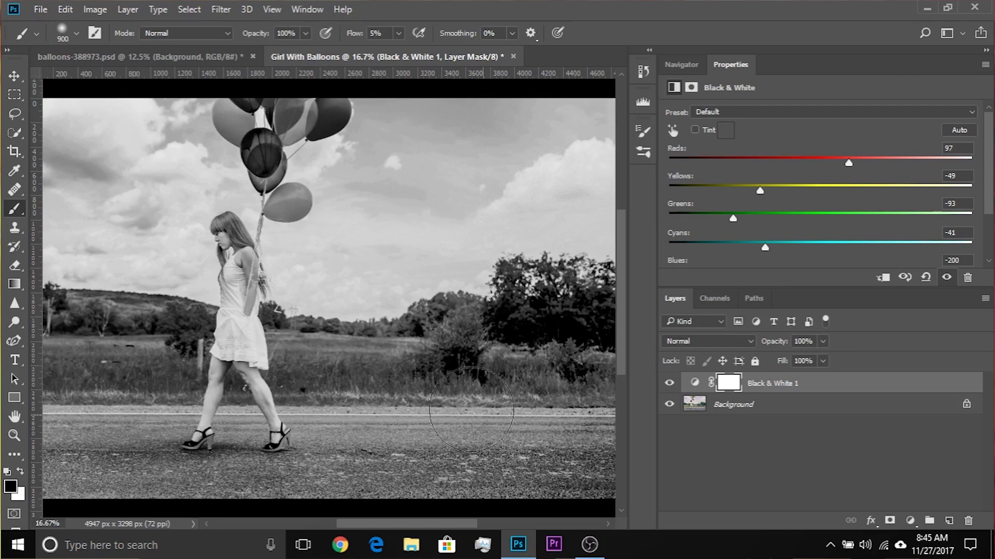
{"action": "left_click", "coordinate": [669, 385]}
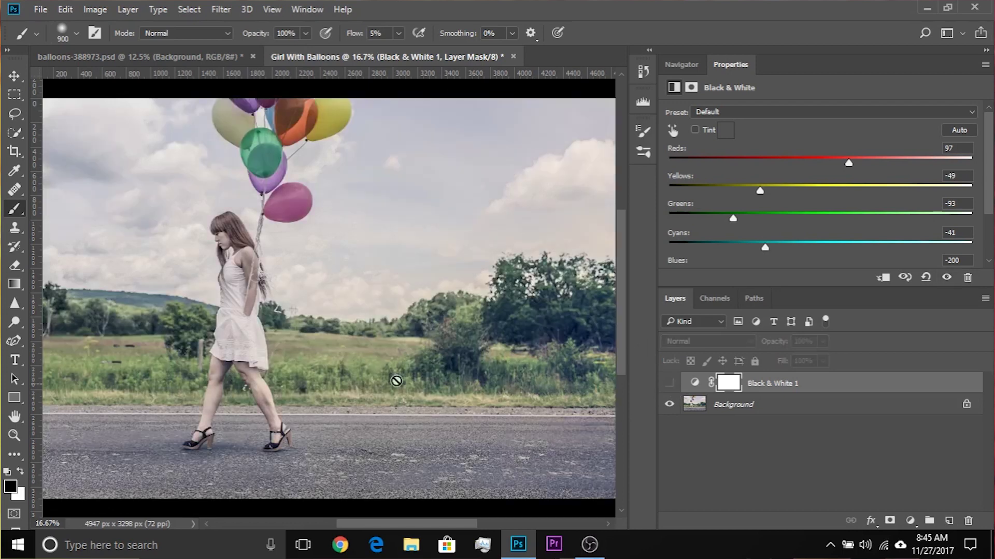
{"action": "left_click", "coordinate": [670, 385]}
Step: Refine the Black & White adjustment, setting Yellows to -13, Greens to -111 and Cyans to -88
{"action": "left_click_drag", "start_coordinate": [736, 216], "coordinate": [788, 191]}
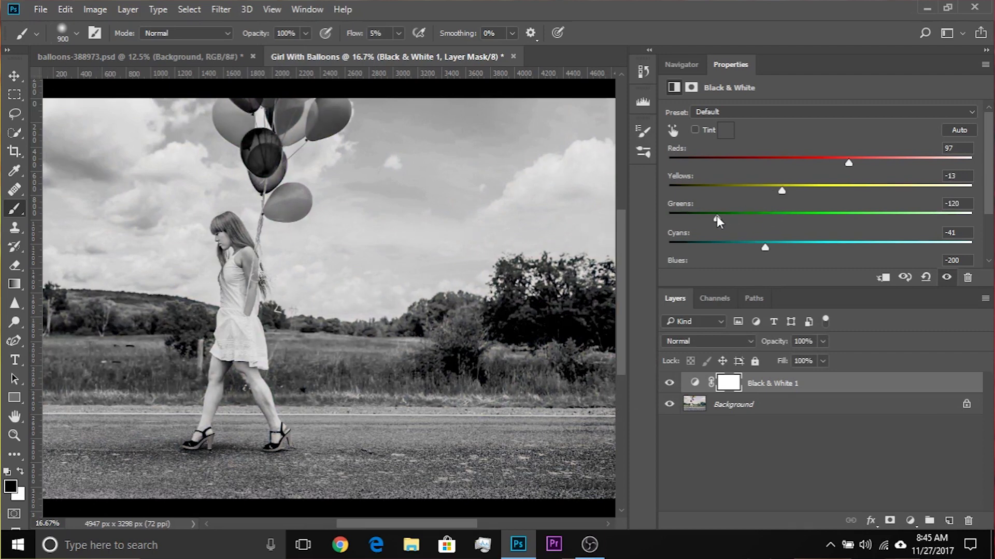
{"action": "left_click_drag", "start_coordinate": [775, 246], "coordinate": [736, 234]}
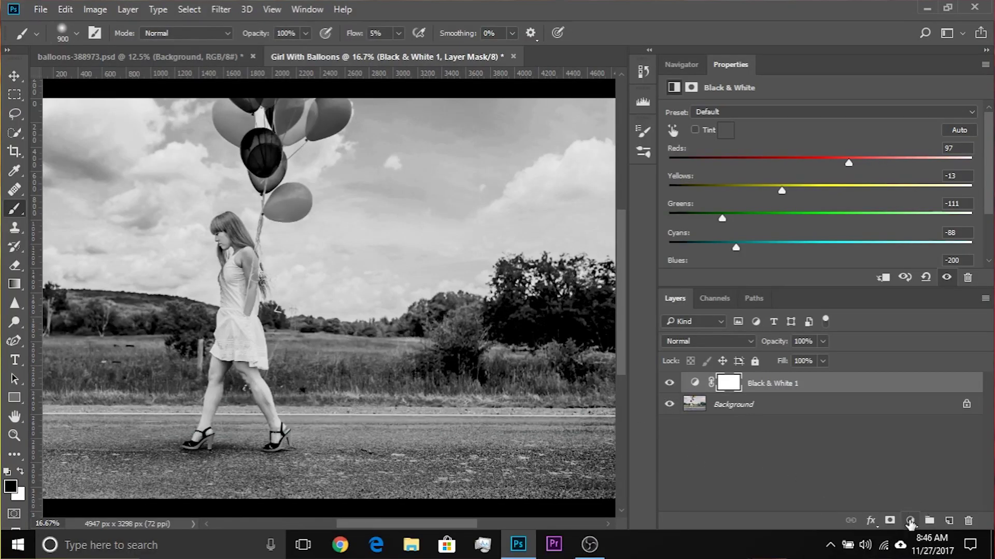
Step: Add a Curves adjustment layer and pull its highlights down with a point at input 221, output 185
{"action": "left_click", "coordinate": [910, 521]}
{"action": "left_click", "coordinate": [887, 303]}
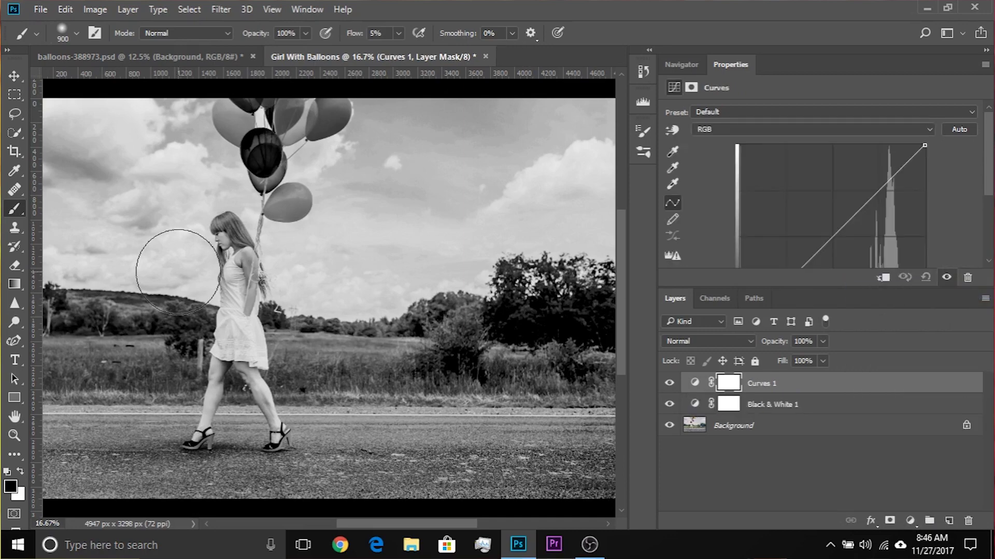
{"action": "key", "text": "ctrl+plus"}
{"action": "left_click_drag", "start_coordinate": [223, 216], "coordinate": [386, 294]}
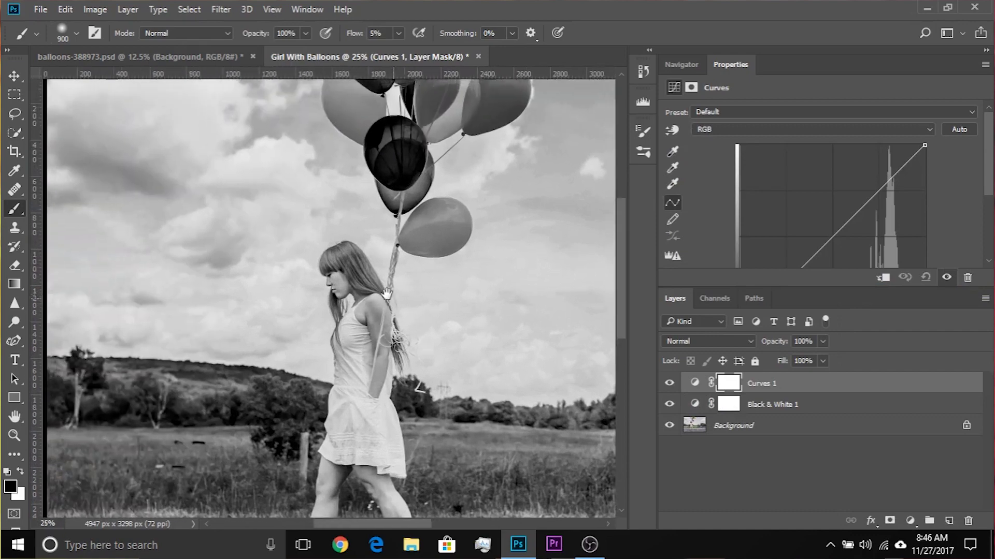
{"action": "key", "text": "ctrl+minus"}
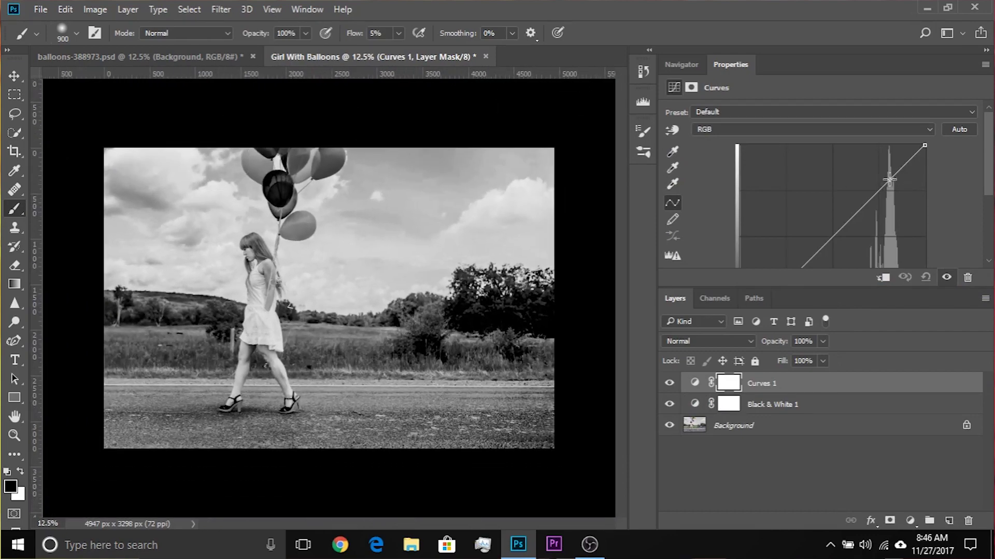
{"action": "left_click", "coordinate": [887, 182]}
{"action": "left_click_drag", "start_coordinate": [887, 181], "coordinate": [898, 194]}
{"action": "scroll", "coordinate": [868, 200], "scroll_direction": "down", "scroll_amount": 3}
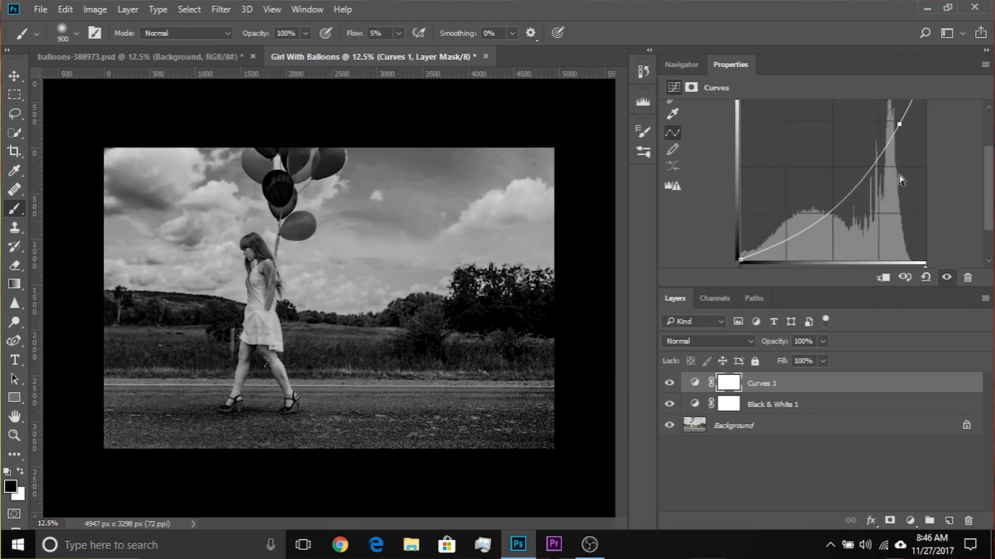
{"action": "mouse_move", "coordinate": [902, 125]}
{"action": "left_mouse_down"}
{"action": "mouse_move", "coordinate": [899, 112]}
{"action": "mouse_move", "coordinate": [902, 125]}
{"action": "left_mouse_up"}
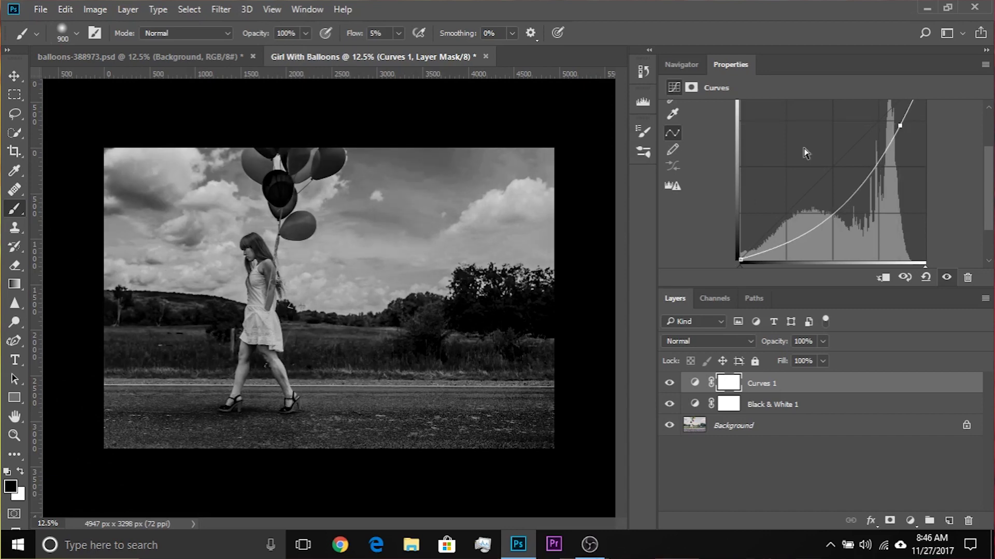
Step: Fade the shadows by raising the curve's black point at input 0 to output 20
{"action": "scroll", "coordinate": [808, 165], "scroll_direction": "down", "scroll_amount": 2}
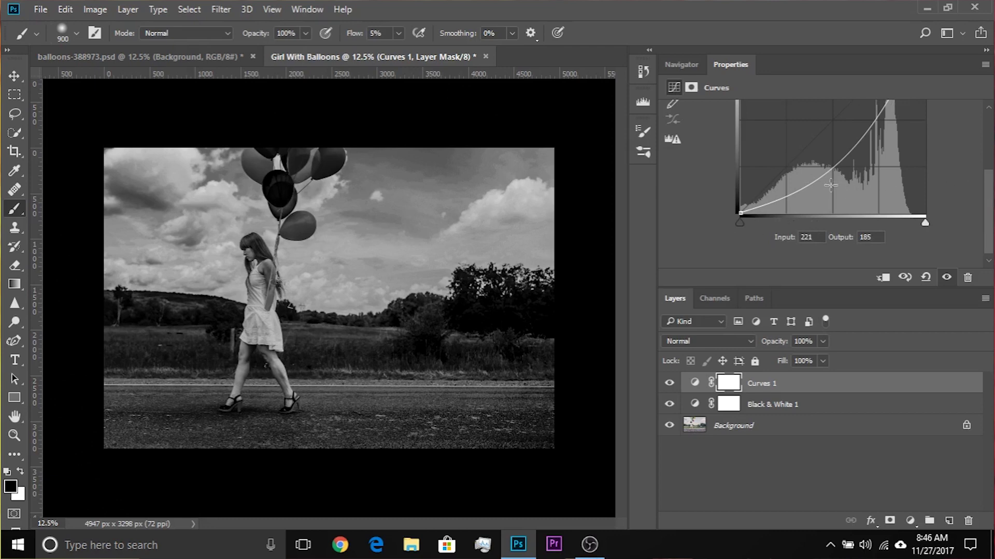
{"action": "scroll", "coordinate": [724, 223], "scroll_direction": "up", "scroll_amount": 1}
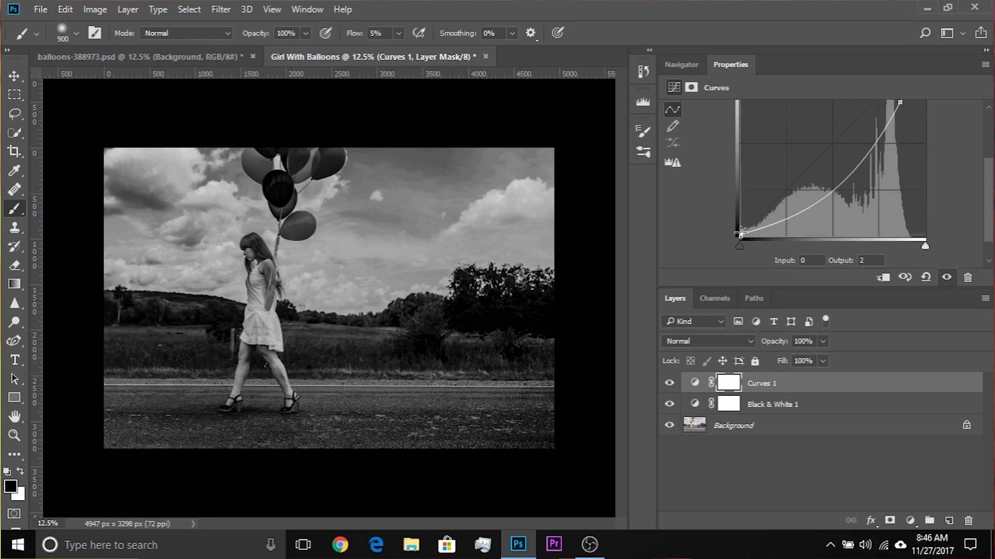
{"action": "left_click_drag", "start_coordinate": [741, 233], "coordinate": [731, 209]}
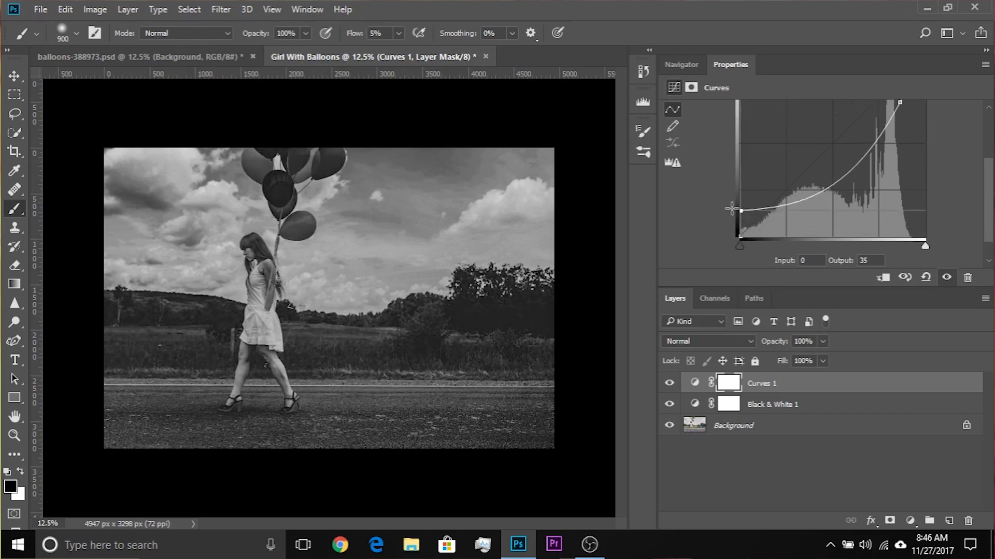
{"action": "left_click_drag", "start_coordinate": [732, 214], "coordinate": [731, 219]}
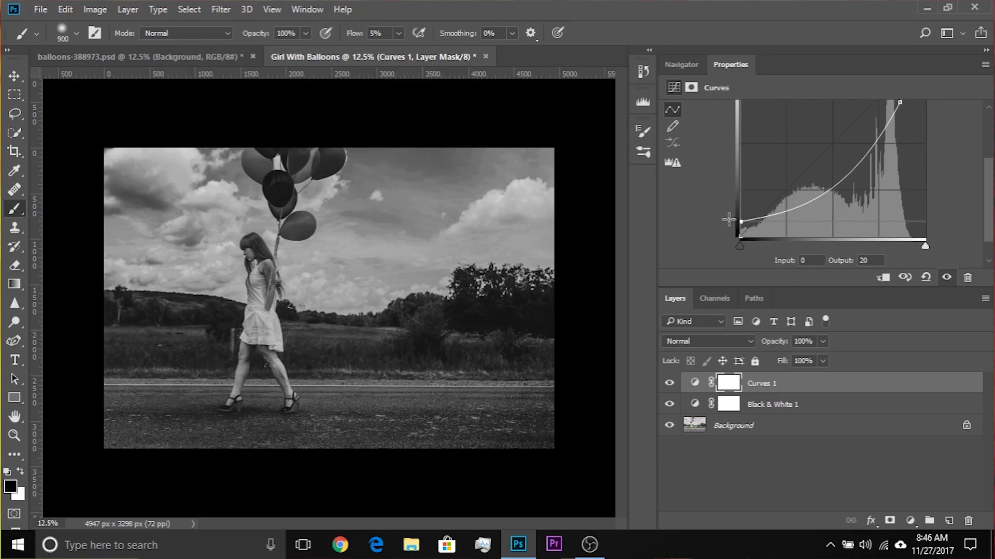
Step: Target the Curves 1 layer mask and set the brush size to 232 and its flow to 100%
{"action": "key", "text": "ctrl+plus"}
{"action": "key", "text": "ctrl+plus"}
{"action": "key", "text": "ctrl+plus"}
{"action": "key", "text": "ctrl+plus"}
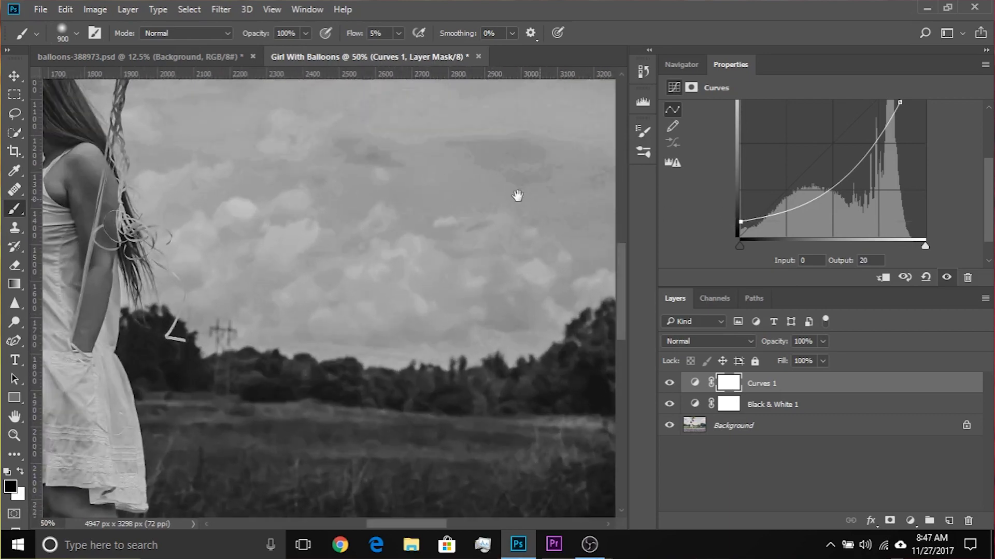
{"action": "mouse_move", "coordinate": [245, 189]}
{"action": "left_mouse_down"}
{"action": "mouse_move", "coordinate": [422, 313]}
{"action": "mouse_move", "coordinate": [477, 338]}
{"action": "left_mouse_up"}
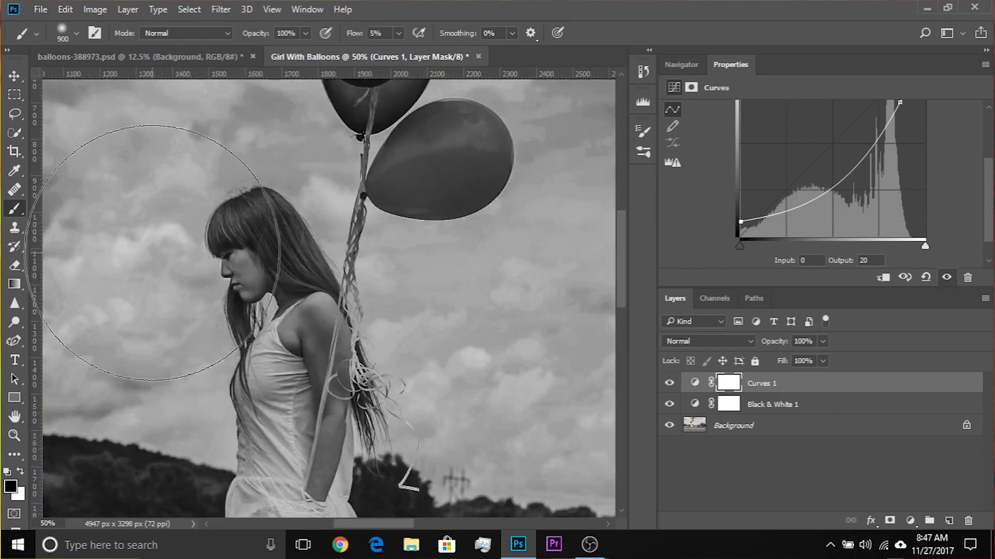
{"action": "left_click", "coordinate": [727, 385]}
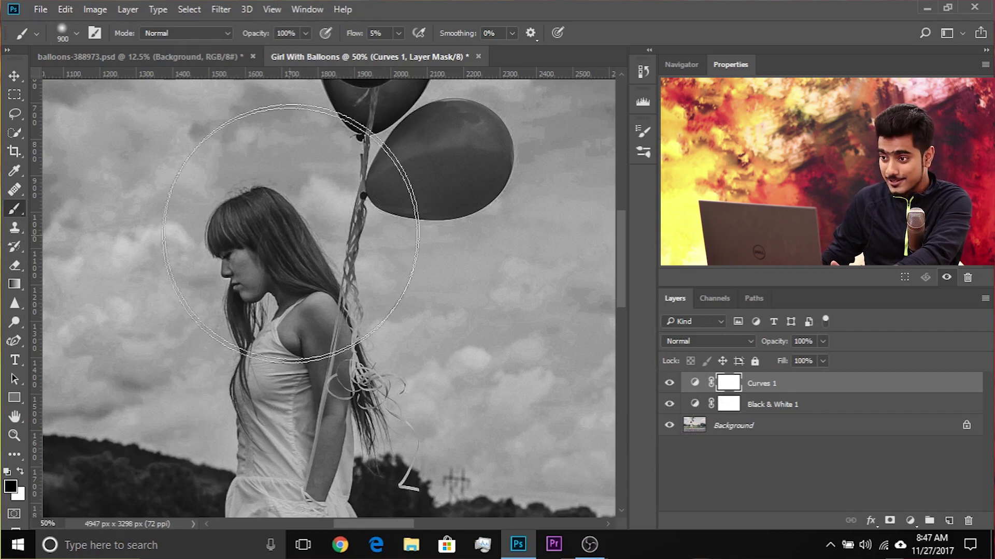
{"action": "left_click_drag", "start_coordinate": [312, 204], "coordinate": [196, 172]}
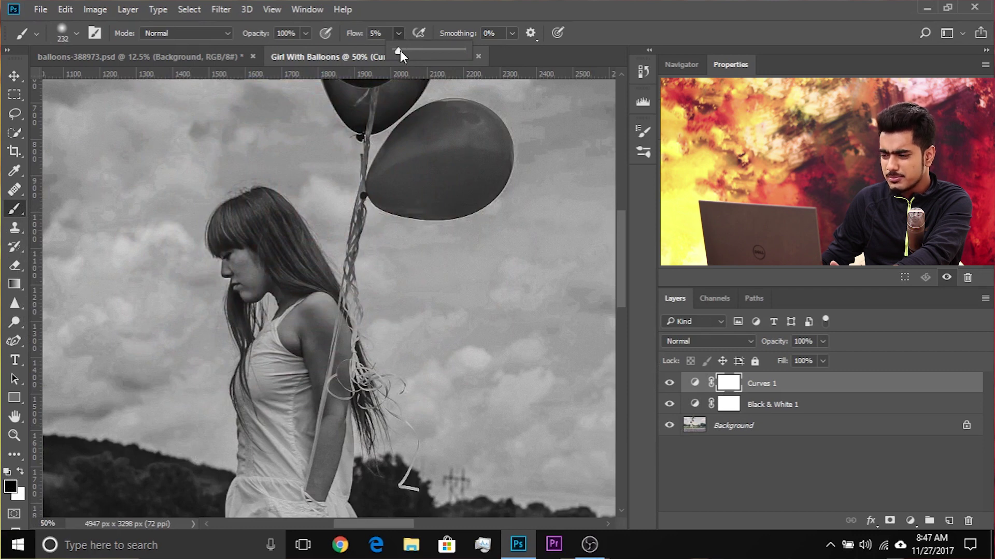
{"action": "left_click", "coordinate": [478, 15]}
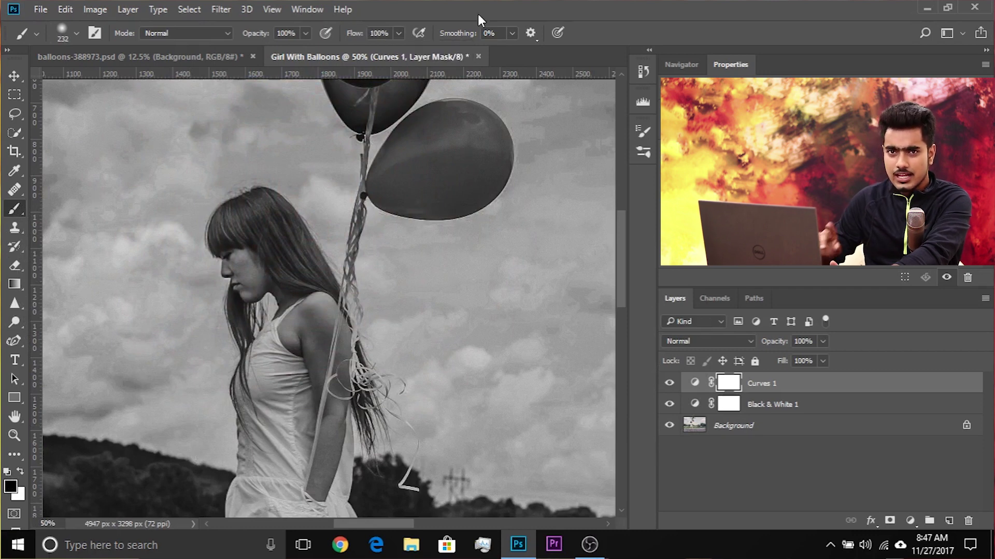
Step: Set the brush size to 202 and paint black on the Curves 1 mask over the girl's face and hair
{"action": "key", "text": "ctrl+plus"}
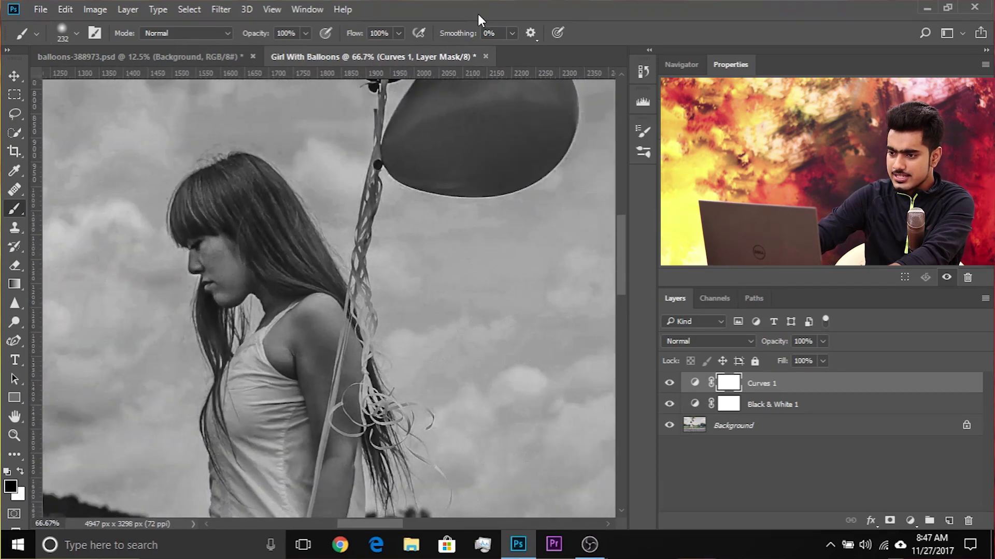
{"action": "key", "text": "ctrl+plus"}
{"action": "mouse_move", "coordinate": [154, 189]}
{"action": "left_mouse_down"}
{"action": "mouse_move", "coordinate": [249, 304]}
{"action": "mouse_move", "coordinate": [317, 263]}
{"action": "left_mouse_up"}
{"action": "left_click_drag", "start_coordinate": [351, 275], "coordinate": [323, 271]}
{"action": "mouse_move", "coordinate": [333, 221]}
{"action": "left_mouse_down"}
{"action": "mouse_move", "coordinate": [324, 222]}
{"action": "mouse_move", "coordinate": [341, 217]}
{"action": "left_mouse_up"}
{"action": "left_click", "coordinate": [331, 216]}
{"action": "left_click_drag", "start_coordinate": [355, 267], "coordinate": [331, 220]}
{"action": "left_click_drag", "start_coordinate": [323, 272], "coordinate": [312, 262]}
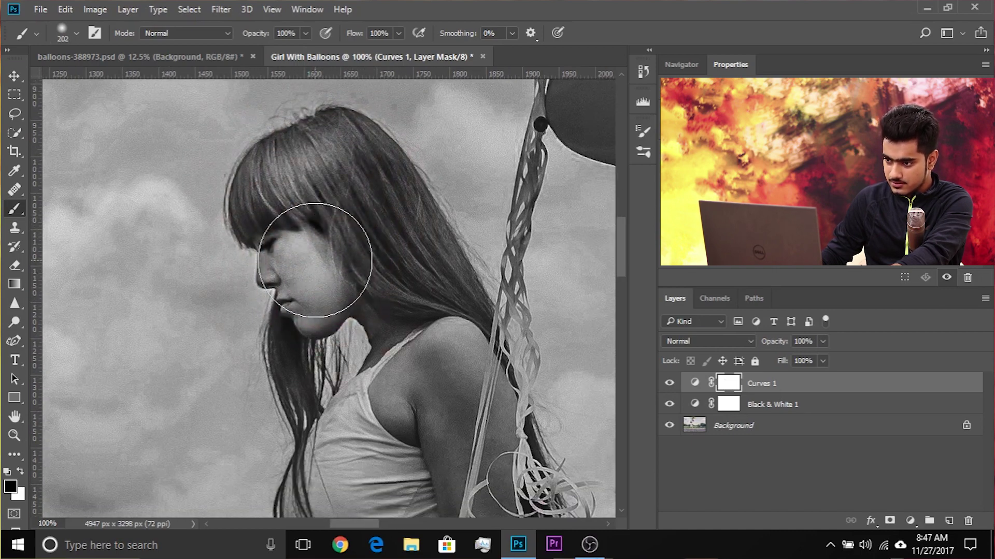
{"action": "left_click_drag", "start_coordinate": [358, 290], "coordinate": [335, 266]}
{"action": "left_click_drag", "start_coordinate": [344, 205], "coordinate": [378, 249]}
Step: Paint black on the Curves 1 mask over the girl's neck, shoulder, arm and long hair
{"action": "scroll", "coordinate": [378, 264], "scroll_direction": "down", "scroll_amount": 1}
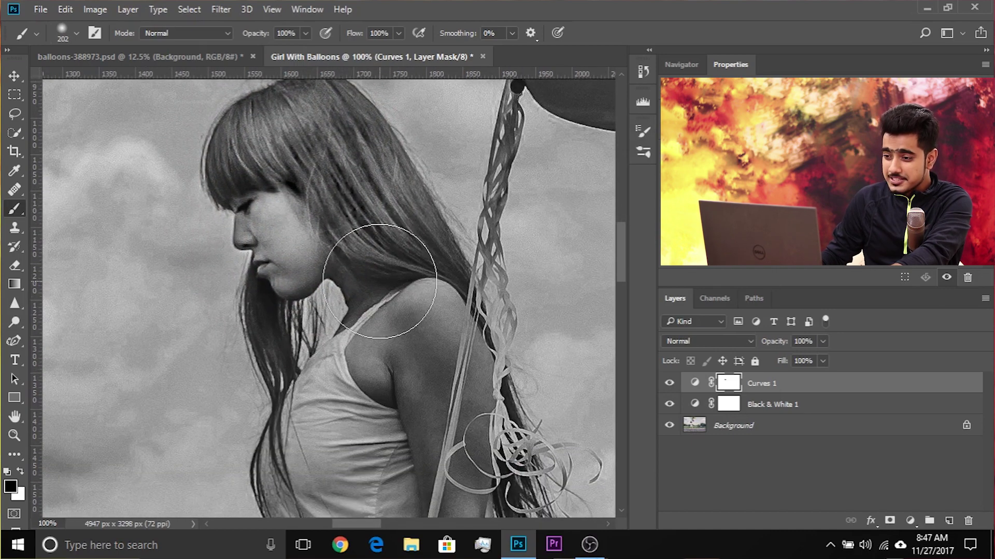
{"action": "left_click_drag", "start_coordinate": [408, 339], "coordinate": [401, 325]}
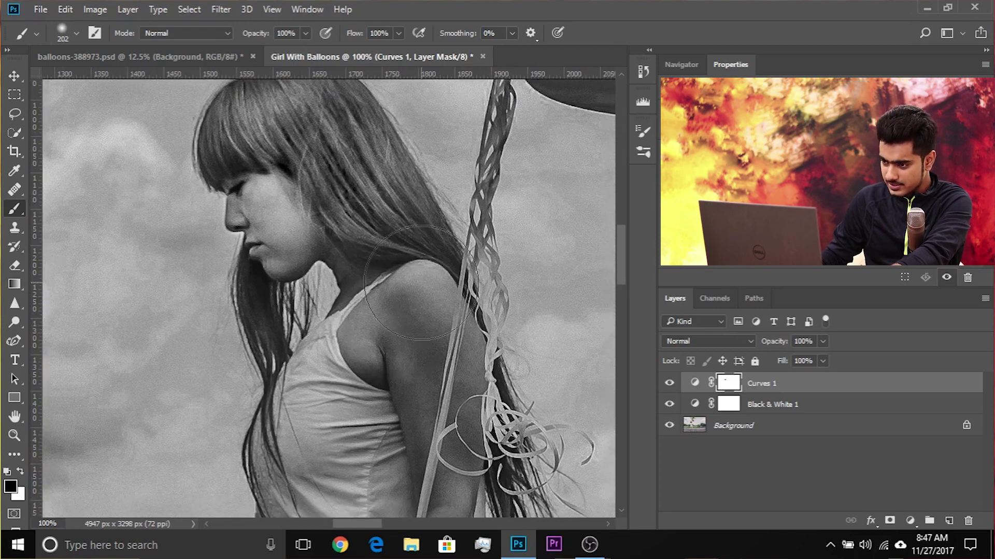
{"action": "mouse_move", "coordinate": [429, 291]}
{"action": "left_mouse_down"}
{"action": "mouse_move", "coordinate": [322, 311]}
{"action": "mouse_move", "coordinate": [368, 348]}
{"action": "mouse_move", "coordinate": [327, 178]}
{"action": "left_mouse_up"}
{"action": "left_click_drag", "start_coordinate": [295, 254], "coordinate": [359, 295]}
{"action": "left_click_drag", "start_coordinate": [367, 344], "coordinate": [374, 168]}
{"action": "left_click_drag", "start_coordinate": [304, 273], "coordinate": [343, 285]}
{"action": "left_click_drag", "start_coordinate": [343, 290], "coordinate": [353, 155]}
{"action": "mouse_move", "coordinate": [290, 218]}
{"action": "left_mouse_down"}
{"action": "mouse_move", "coordinate": [402, 248]}
{"action": "mouse_move", "coordinate": [444, 351]}
{"action": "mouse_move", "coordinate": [429, 394]}
{"action": "left_mouse_up"}
{"action": "left_click_drag", "start_coordinate": [376, 354], "coordinate": [327, 62]}
{"action": "mouse_move", "coordinate": [433, 313]}
{"action": "left_mouse_down"}
{"action": "mouse_move", "coordinate": [417, 313]}
{"action": "mouse_move", "coordinate": [462, 382]}
{"action": "left_mouse_up"}
{"action": "left_click_drag", "start_coordinate": [439, 342], "coordinate": [372, 206]}
{"action": "mouse_move", "coordinate": [413, 300]}
{"action": "left_mouse_down"}
{"action": "mouse_move", "coordinate": [414, 280]}
{"action": "mouse_move", "coordinate": [455, 435]}
{"action": "left_mouse_up"}
Step: Paint black on the Curves 1 mask over the dress, legs and feet, using a brush size of 214 at the waist
{"action": "left_click_drag", "start_coordinate": [435, 383], "coordinate": [424, 224]}
{"action": "left_click_drag", "start_coordinate": [218, 207], "coordinate": [520, 351]}
{"action": "left_click_drag", "start_coordinate": [398, 225], "coordinate": [422, 225]}
{"action": "left_click_drag", "start_coordinate": [400, 279], "coordinate": [419, 254]}
{"action": "left_click_drag", "start_coordinate": [393, 200], "coordinate": [383, 341]}
{"action": "mouse_move", "coordinate": [406, 232]}
{"action": "left_mouse_down"}
{"action": "mouse_move", "coordinate": [421, 232]}
{"action": "mouse_move", "coordinate": [390, 232]}
{"action": "left_mouse_up"}
{"action": "left_click_drag", "start_coordinate": [424, 160], "coordinate": [380, 329]}
{"action": "left_click_drag", "start_coordinate": [381, 206], "coordinate": [383, 410]}
{"action": "left_click_drag", "start_coordinate": [368, 345], "coordinate": [365, 257]}
{"action": "left_click_drag", "start_coordinate": [382, 207], "coordinate": [390, 365]}
{"action": "left_click_drag", "start_coordinate": [375, 316], "coordinate": [335, 314]}
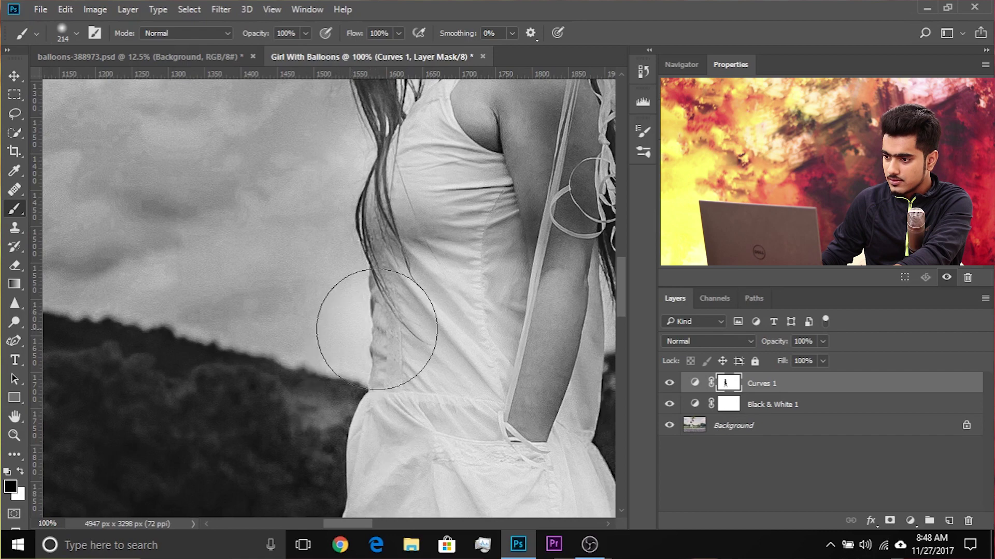
{"action": "scroll", "coordinate": [346, 430], "scroll_direction": "down", "scroll_amount": 3}
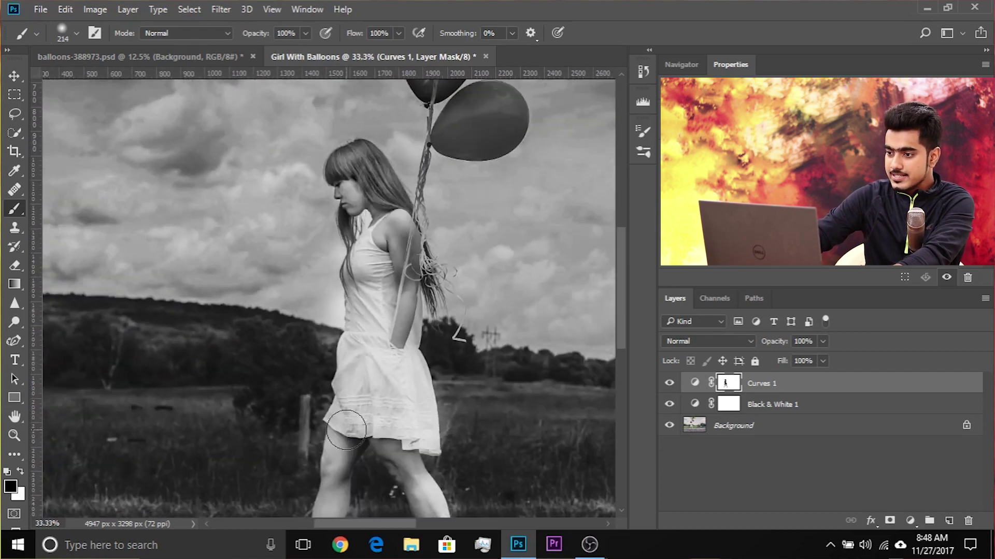
{"action": "scroll", "coordinate": [423, 217], "scroll_direction": "down", "scroll_amount": 1}
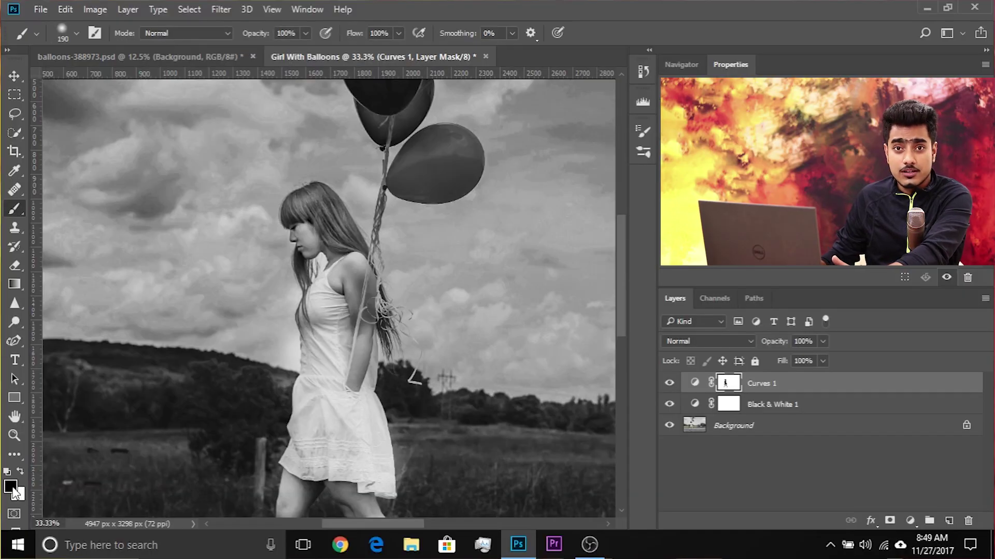
Step: Paint white on the Curves 1 mask to remove the bright halo in the sky beside the girl's waist, reducing the brush to 73
{"action": "key", "text": "x"}
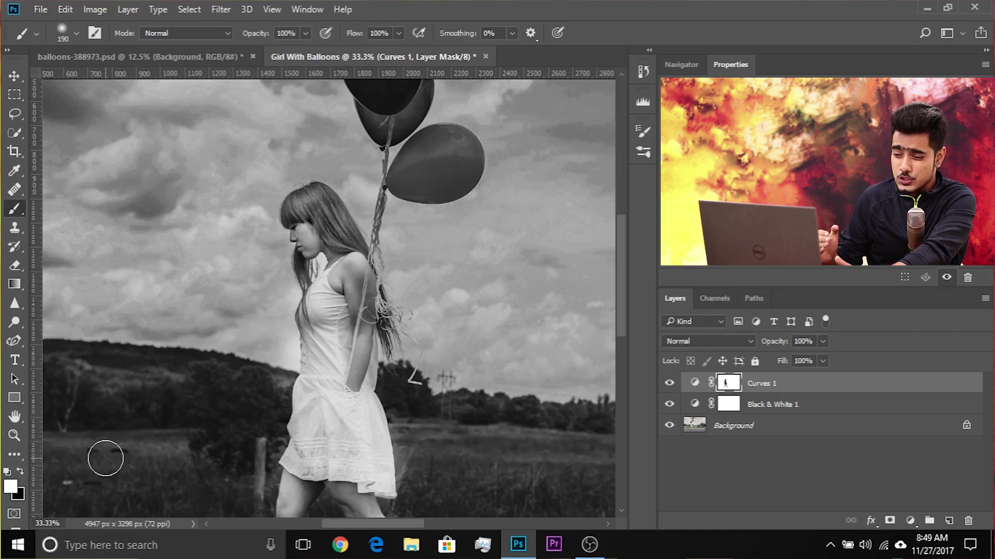
{"action": "left_click", "coordinate": [696, 382]}
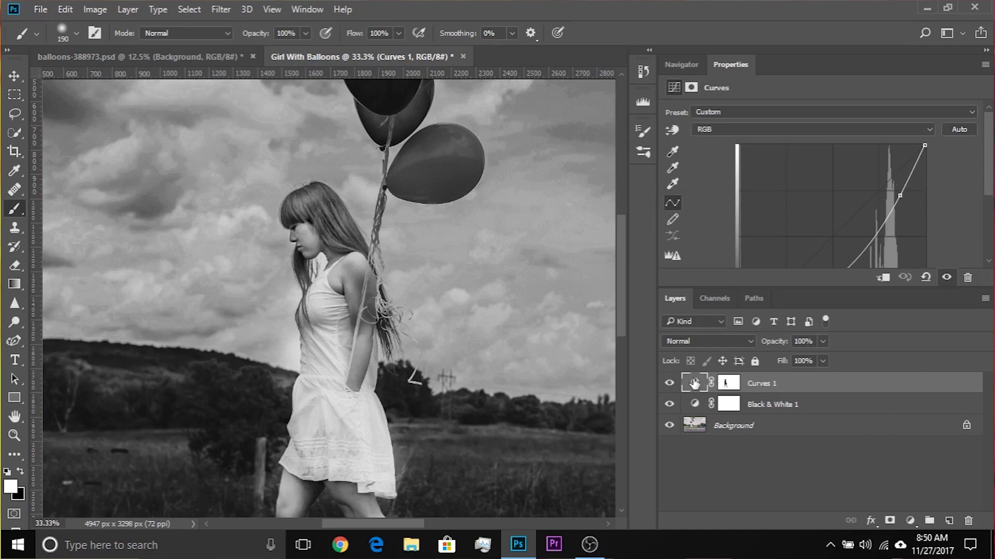
{"action": "left_click", "coordinate": [729, 385]}
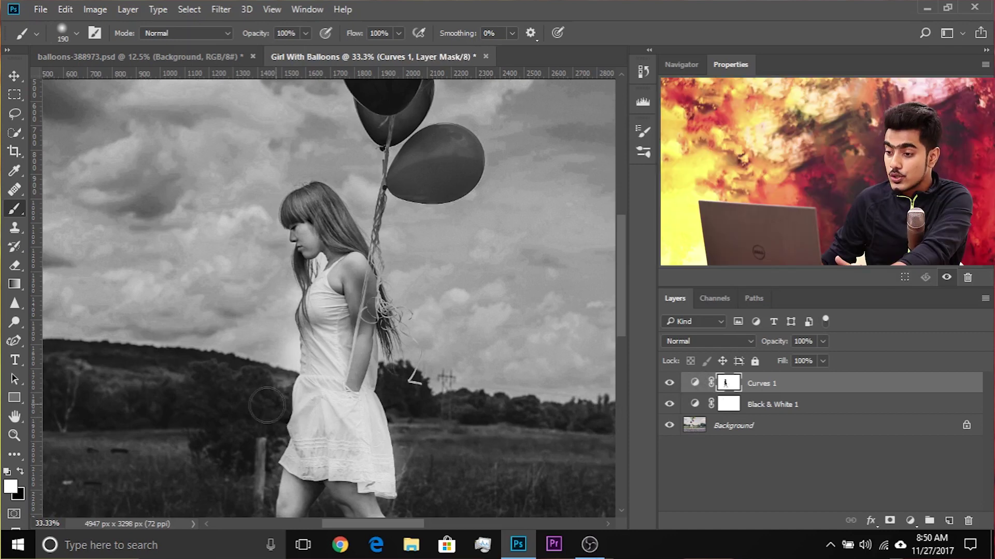
{"action": "key", "text": "ctrl+plus"}
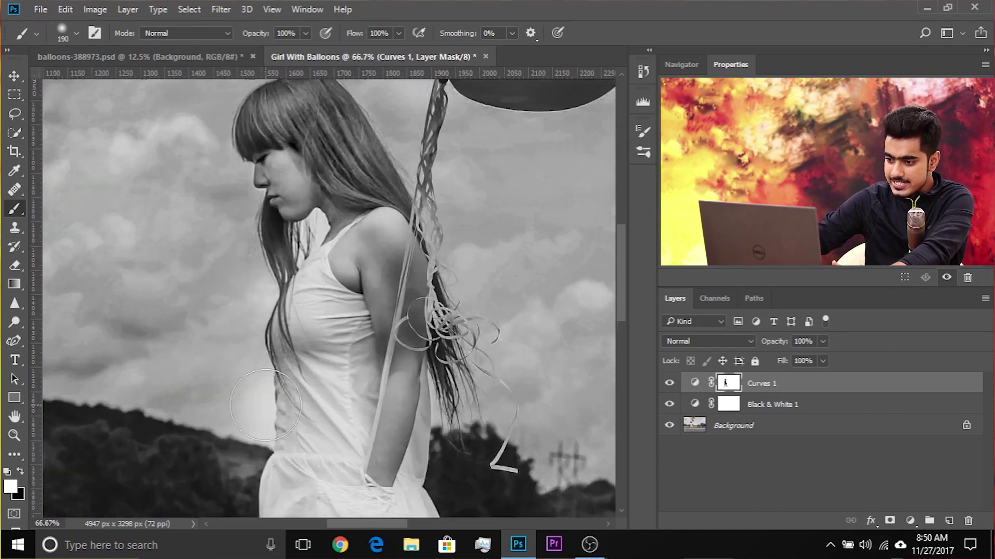
{"action": "mouse_move", "coordinate": [233, 405]}
{"action": "left_mouse_down"}
{"action": "mouse_move", "coordinate": [247, 337]}
{"action": "mouse_move", "coordinate": [208, 351]}
{"action": "left_mouse_up"}
{"action": "left_click_drag", "start_coordinate": [247, 323], "coordinate": [242, 370]}
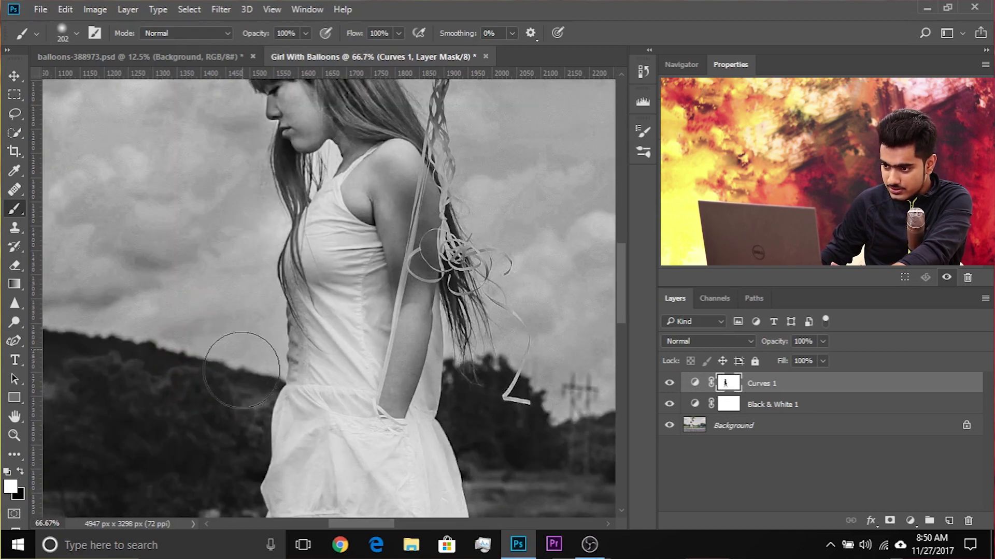
{"action": "right_click", "coordinate": [232, 344], "text": "alt"}
{"action": "mouse_move", "coordinate": [229, 328]}
{"action": "left_mouse_down"}
{"action": "mouse_move", "coordinate": [261, 306]}
{"action": "mouse_move", "coordinate": [265, 362]}
{"action": "left_mouse_up"}
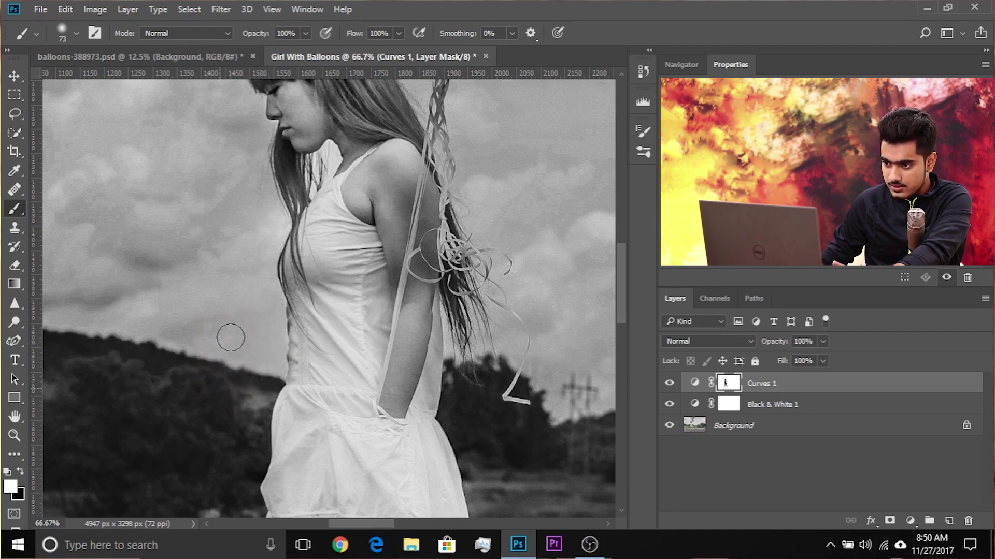
Step: Clean up the mask along the dress hem and legs with a white brush, enlarged to size 115
{"action": "left_click_drag", "start_coordinate": [237, 404], "coordinate": [292, 197]}
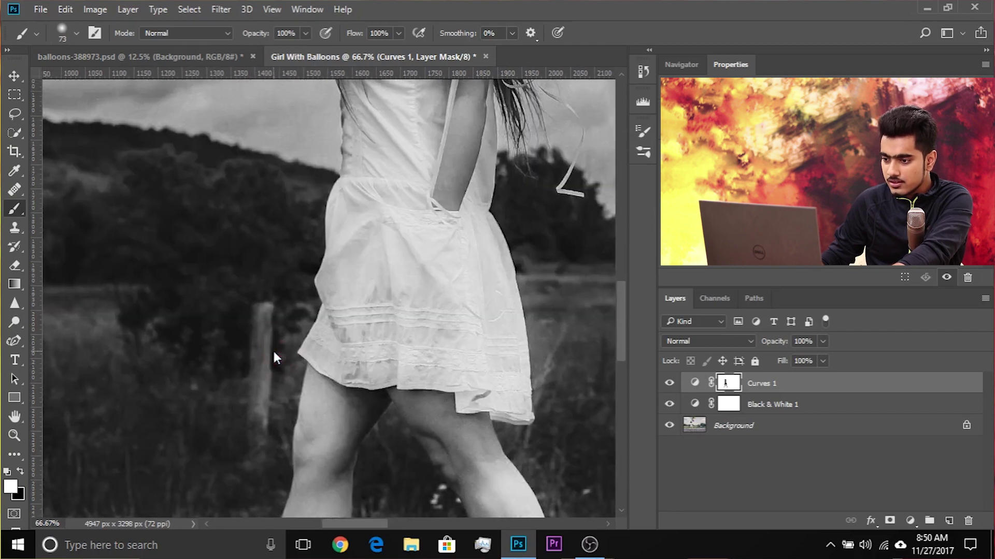
{"action": "left_click_drag", "start_coordinate": [269, 358], "coordinate": [283, 357]}
{"action": "scroll", "coordinate": [258, 435], "scroll_direction": "down", "scroll_amount": 5}
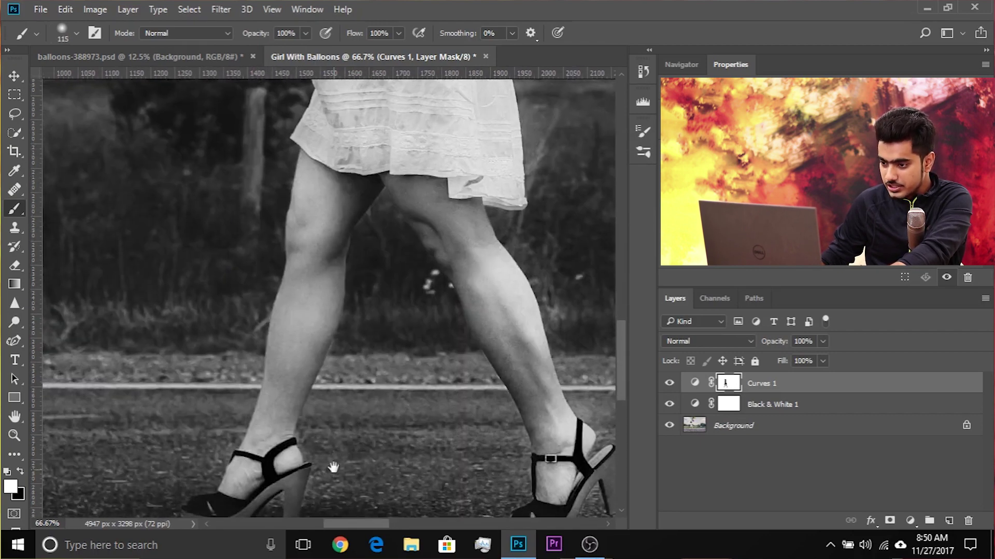
{"action": "scroll", "coordinate": [337, 446], "scroll_direction": "down", "scroll_amount": 3}
{"action": "scroll", "coordinate": [292, 430], "scroll_direction": "right", "scroll_amount": 5}
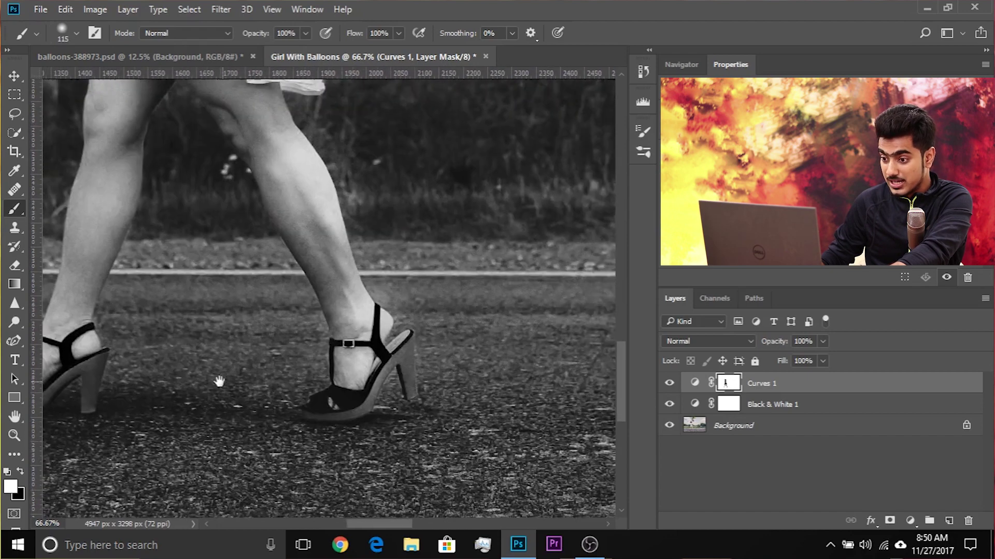
{"action": "scroll", "coordinate": [403, 334], "scroll_direction": "up", "scroll_amount": 3}
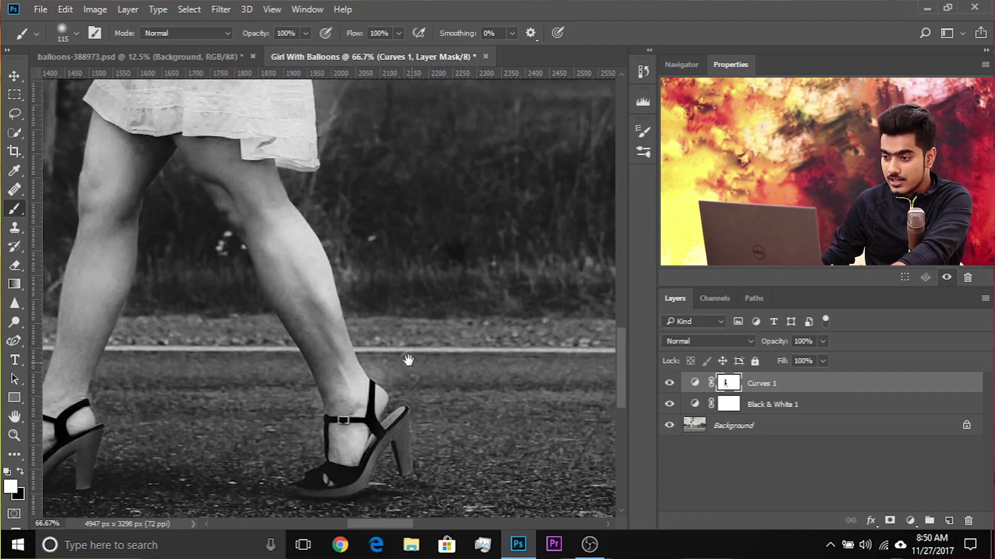
{"action": "left_click_drag", "start_coordinate": [345, 218], "coordinate": [443, 466]}
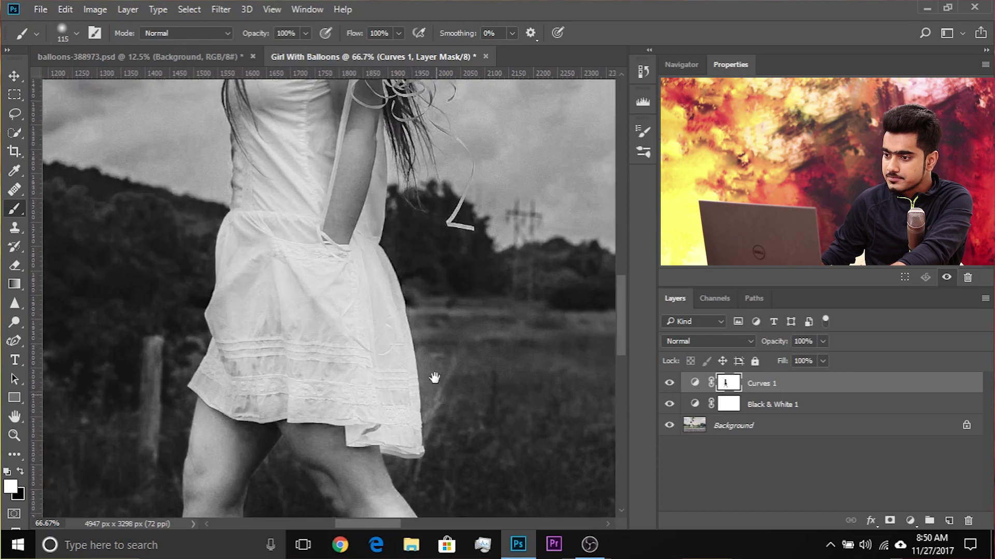
{"action": "scroll", "coordinate": [449, 496], "scroll_direction": "up", "scroll_amount": 5}
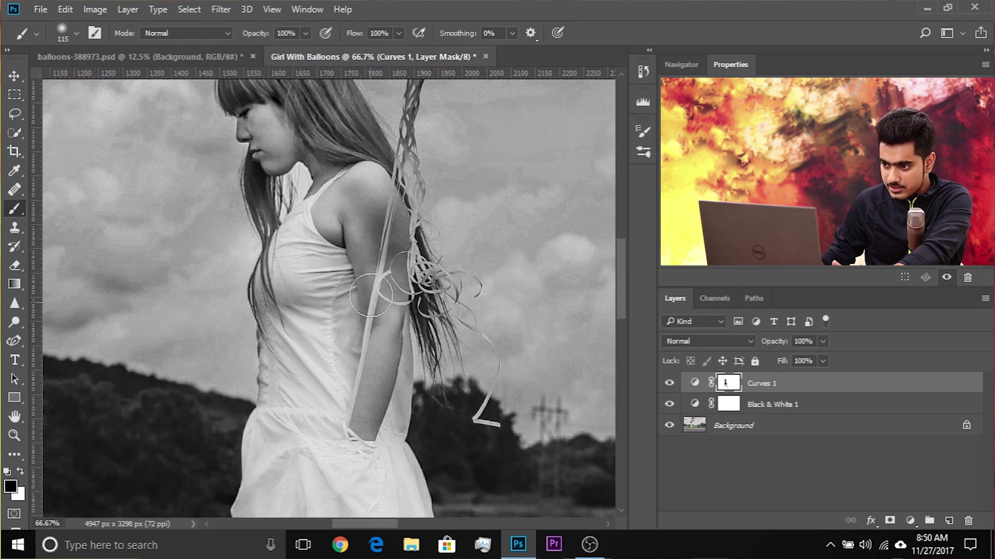
Step: Paint black on the Curves 1 mask over the girl's arm and the side of her dress
{"action": "left_click_drag", "start_coordinate": [371, 295], "coordinate": [396, 295]}
{"action": "left_click_drag", "start_coordinate": [357, 327], "coordinate": [332, 363]}
{"action": "left_click_drag", "start_coordinate": [381, 233], "coordinate": [382, 237]}
Step: Switch to white at brush size 202 and restore the Curves effect on the sky behind the girl's back and hair
{"action": "key", "text": "x"}
{"action": "left_click_drag", "start_coordinate": [427, 281], "coordinate": [411, 288]}
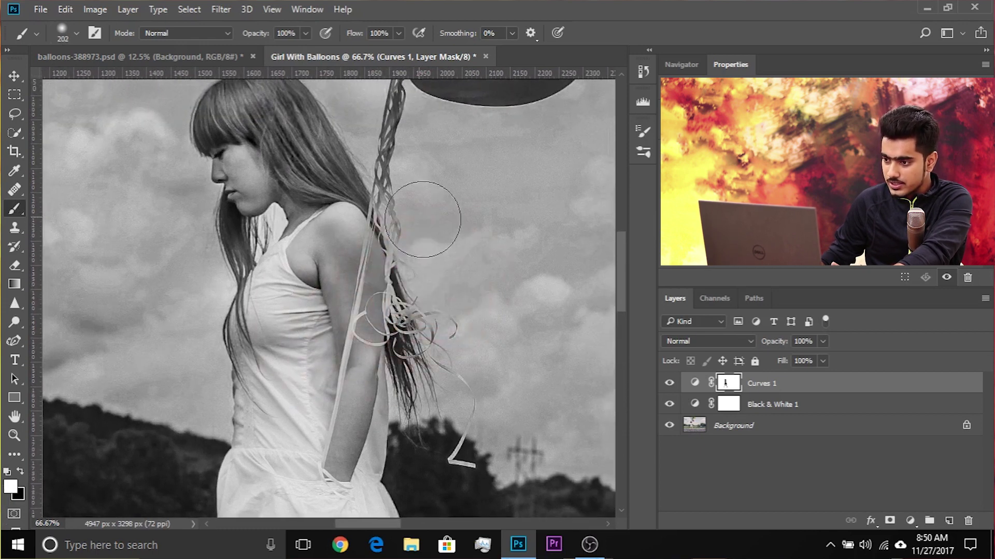
{"action": "left_click_drag", "start_coordinate": [441, 330], "coordinate": [490, 413]}
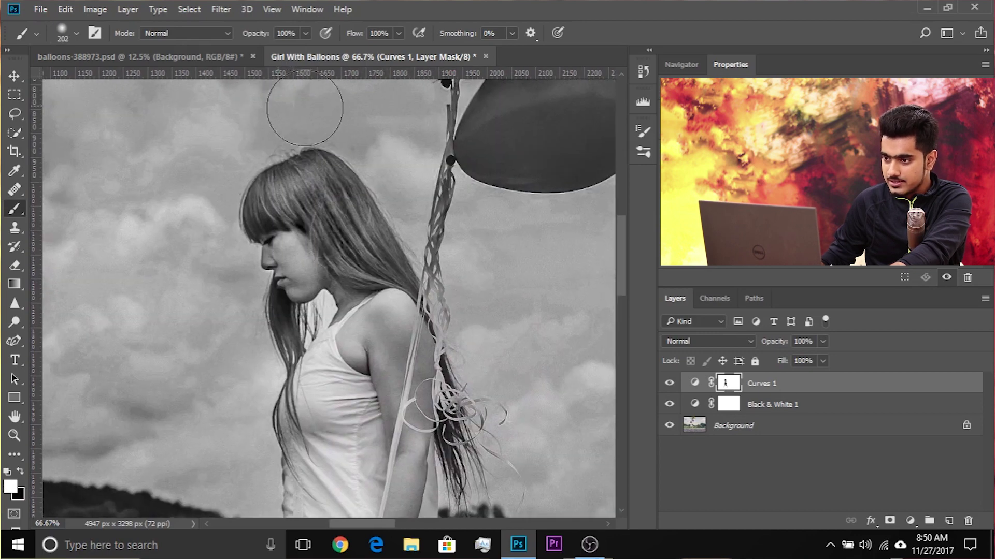
{"action": "key", "text": "ctrl+minus"}
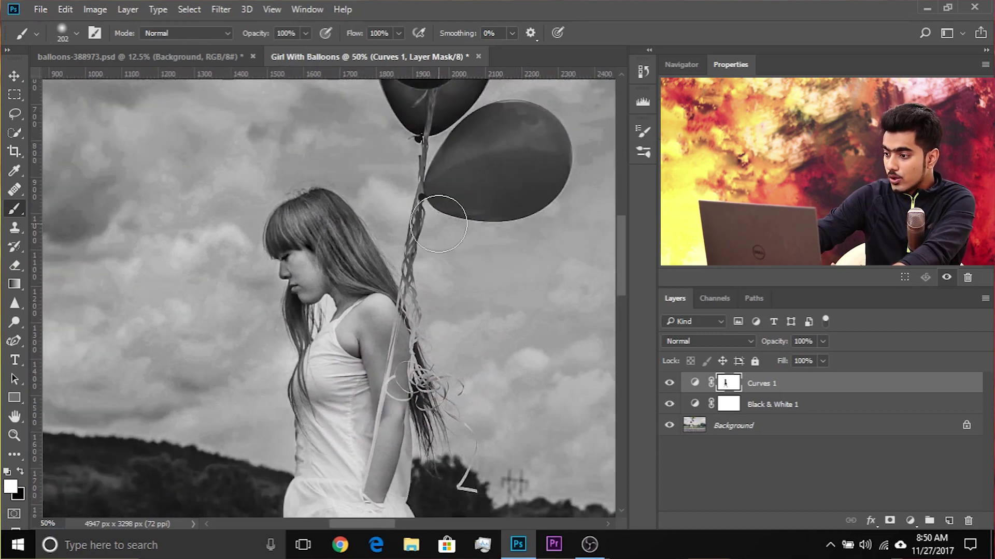
{"action": "left_click_drag", "start_coordinate": [483, 309], "coordinate": [442, 187]}
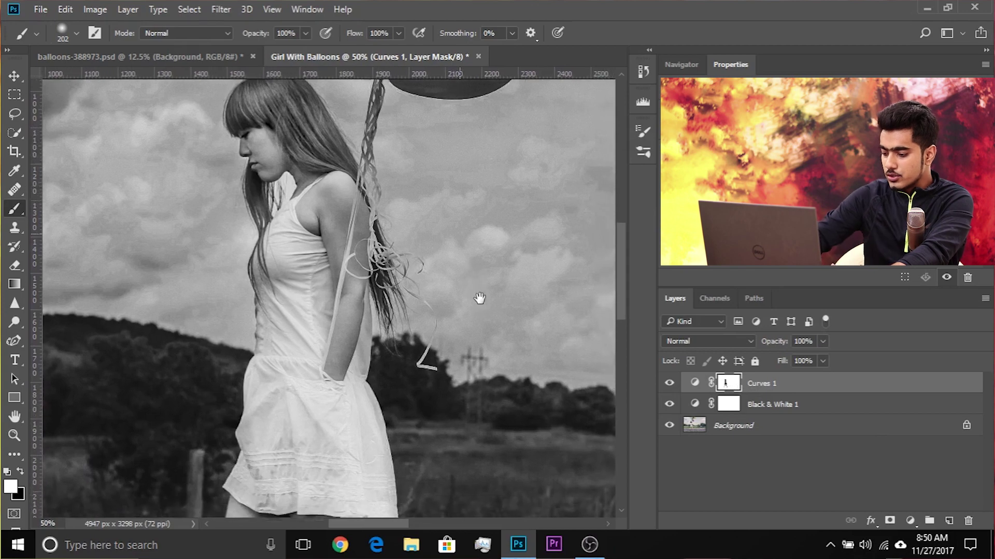
{"action": "key", "text": "ctrl+minus"}
{"action": "key", "text": "ctrl+minus"}
{"action": "key", "text": "ctrl+minus"}
{"action": "key", "text": "ctrl+minus"}
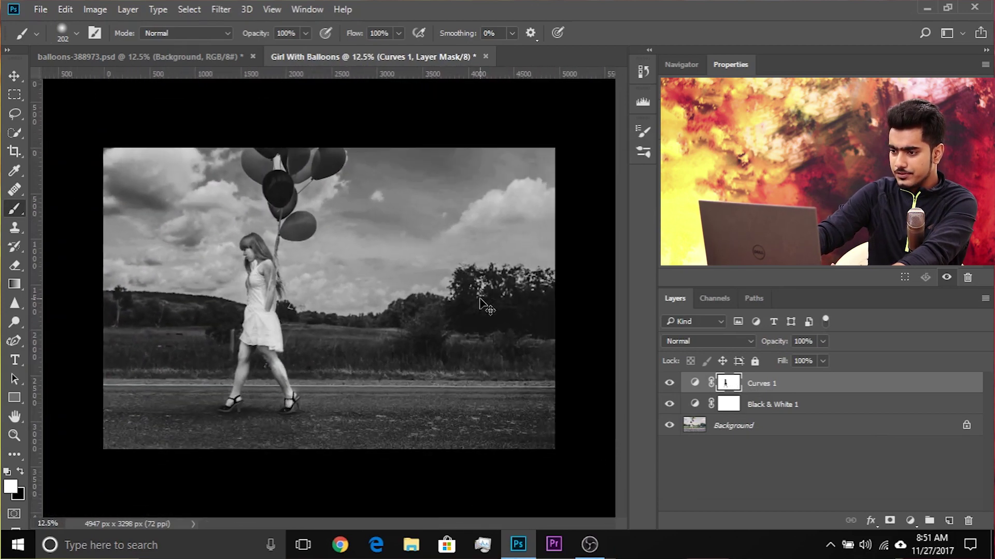
Step: Display the Curves 1 mask on its own, lower its density to 54% and return to the image
{"action": "key", "text": "ctrl+plus"}
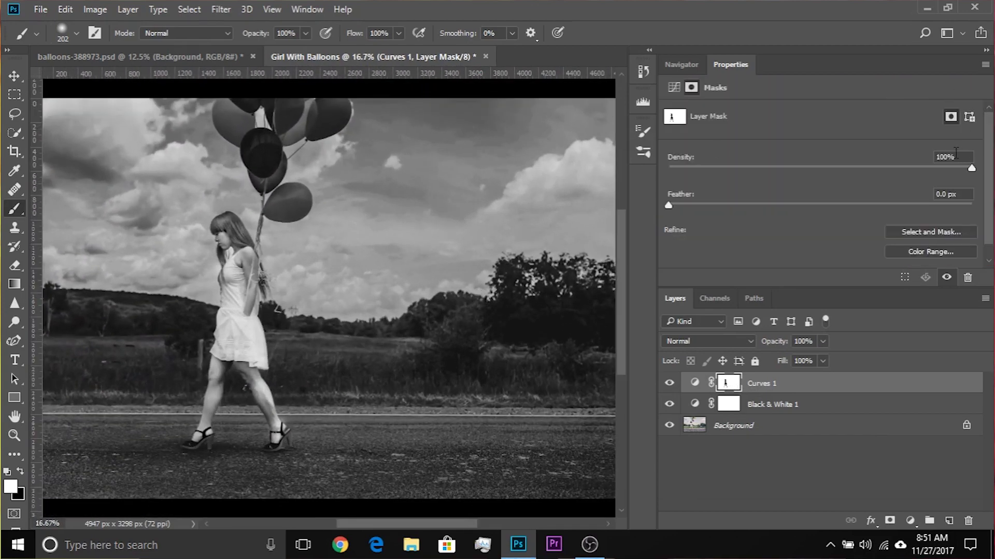
{"action": "left_click", "coordinate": [730, 383], "text": "alt"}
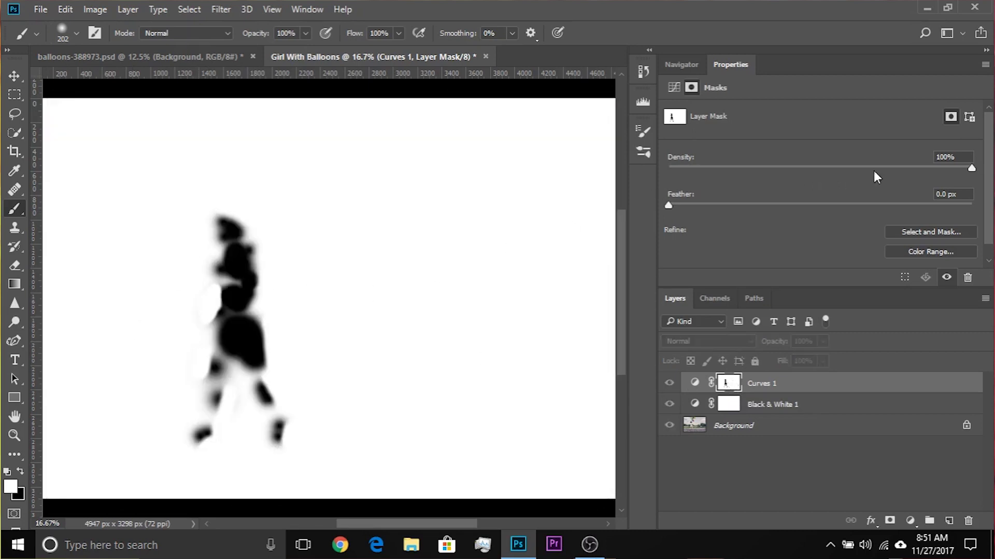
{"action": "left_click_drag", "start_coordinate": [972, 167], "coordinate": [833, 169]}
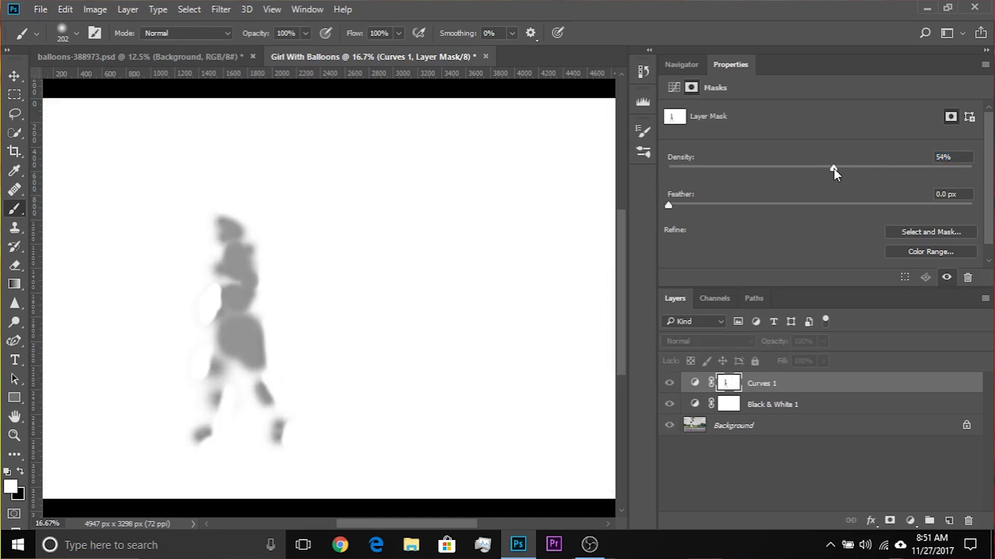
{"action": "left_click", "coordinate": [731, 384], "text": "alt"}
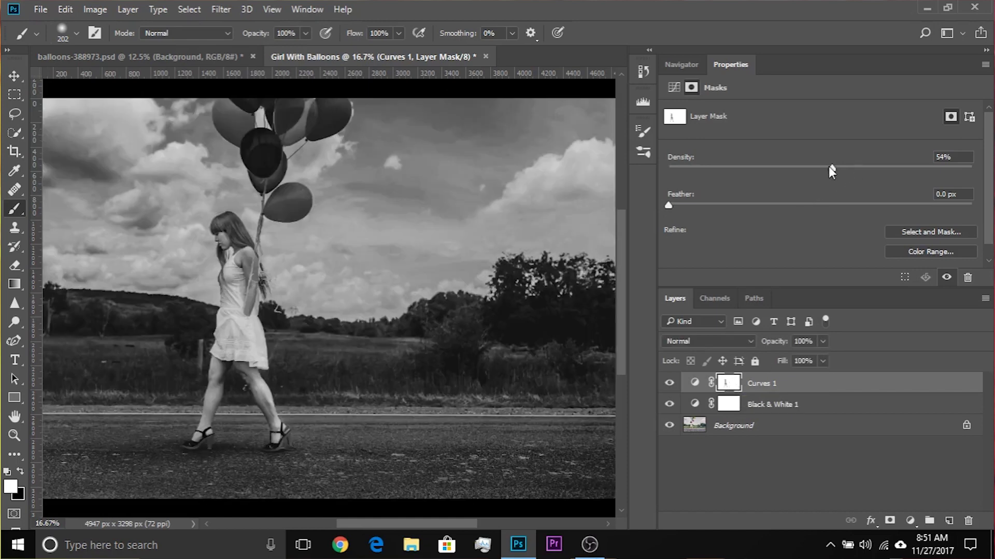
Step: Compare the image at 100% mask density, and set the Curves 1 mask density to 49%
{"action": "left_click_drag", "start_coordinate": [759, 164], "coordinate": [809, 166]}
{"action": "type", "text": "100"}
{"action": "key", "text": "Return"}
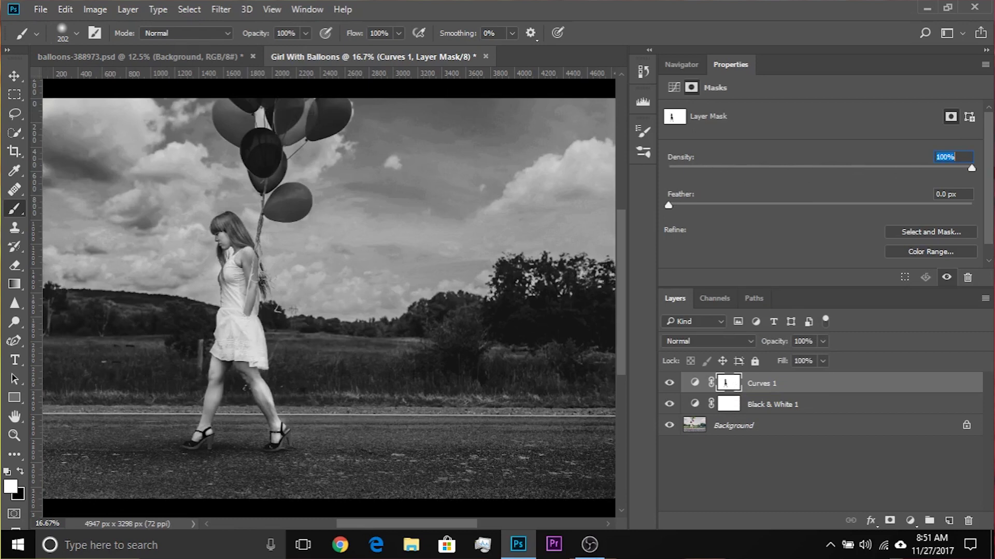
{"action": "left_click_drag", "start_coordinate": [837, 165], "coordinate": [818, 163]}
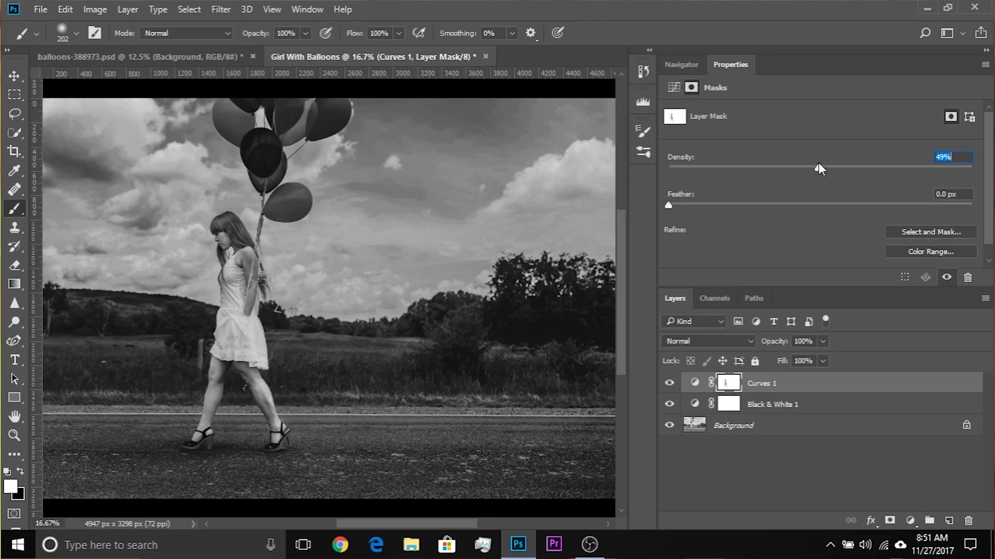
Step: Reduce the brush size to 94 and paint white on the mask in the sky beside the girl's front hair strands
{"action": "key", "text": "ctrl+plus"}
{"action": "key", "text": "ctrl+plus"}
{"action": "key", "text": "ctrl+plus"}
{"action": "key", "text": "ctrl+plus"}
{"action": "key", "text": "ctrl+plus"}
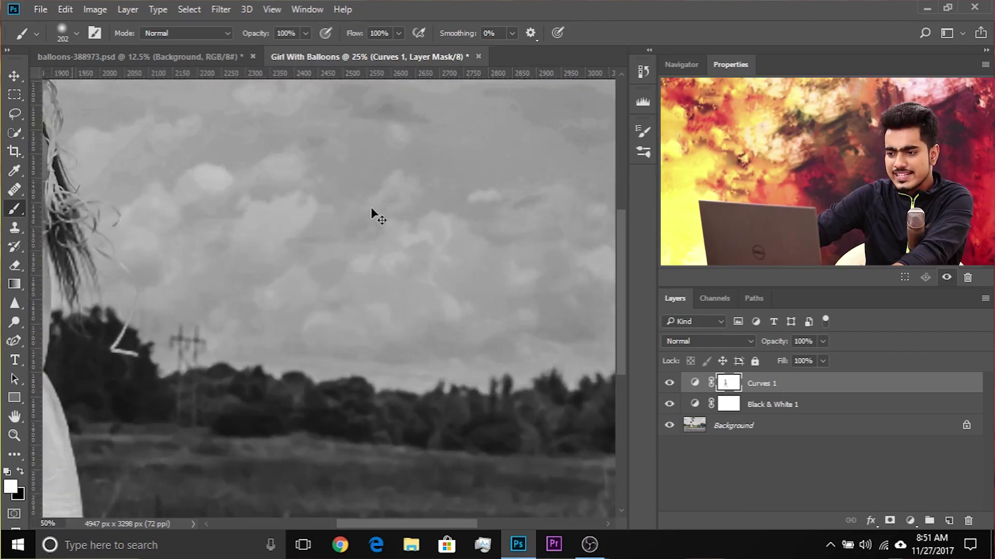
{"action": "left_click_drag", "start_coordinate": [311, 214], "coordinate": [538, 430]}
{"action": "left_click_drag", "start_coordinate": [54, 275], "coordinate": [394, 327]}
{"action": "left_click_drag", "start_coordinate": [281, 328], "coordinate": [248, 328]}
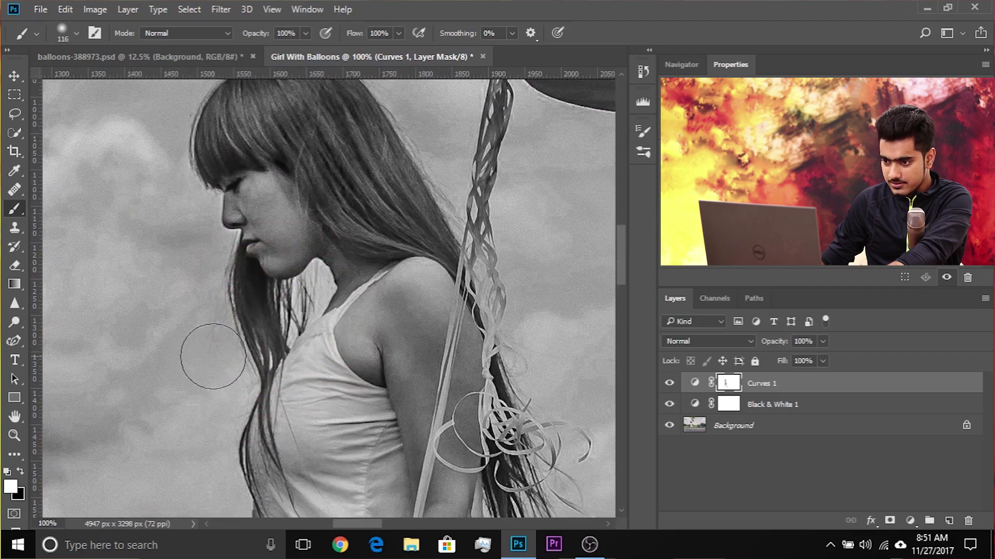
{"action": "left_click_drag", "start_coordinate": [248, 333], "coordinate": [231, 333]}
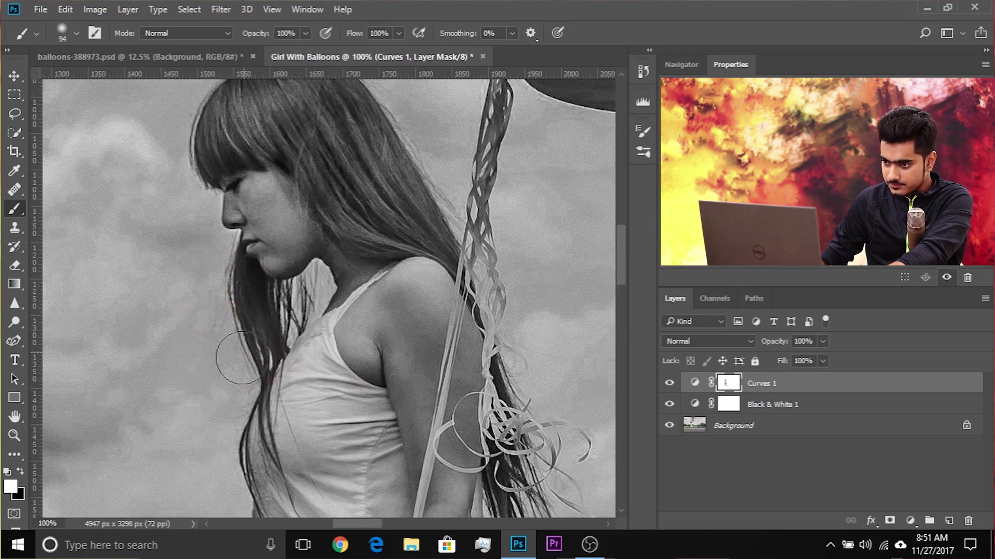
{"action": "scroll", "coordinate": [145, 375], "scroll_direction": "down", "scroll_amount": 5}
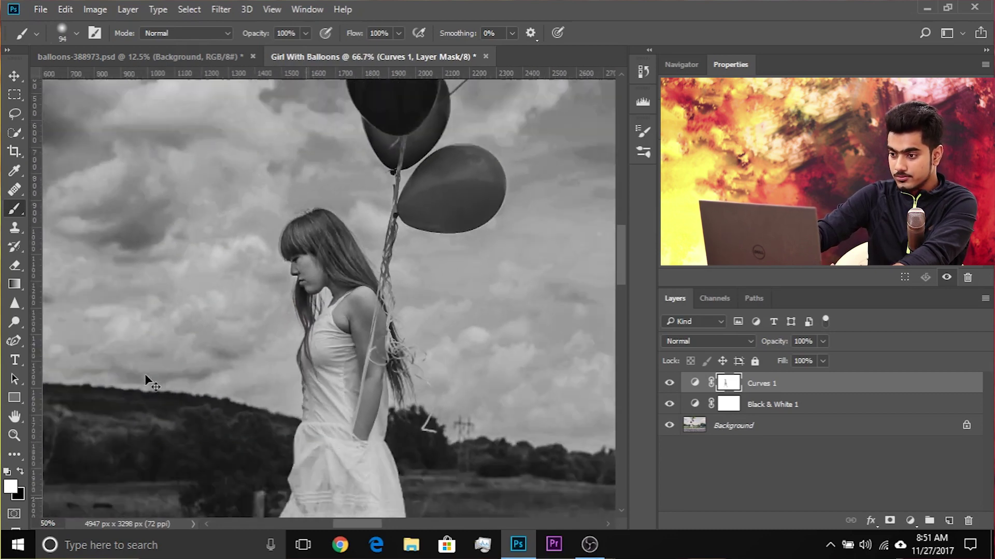
{"action": "scroll", "coordinate": [146, 380], "scroll_direction": "down", "scroll_amount": 1}
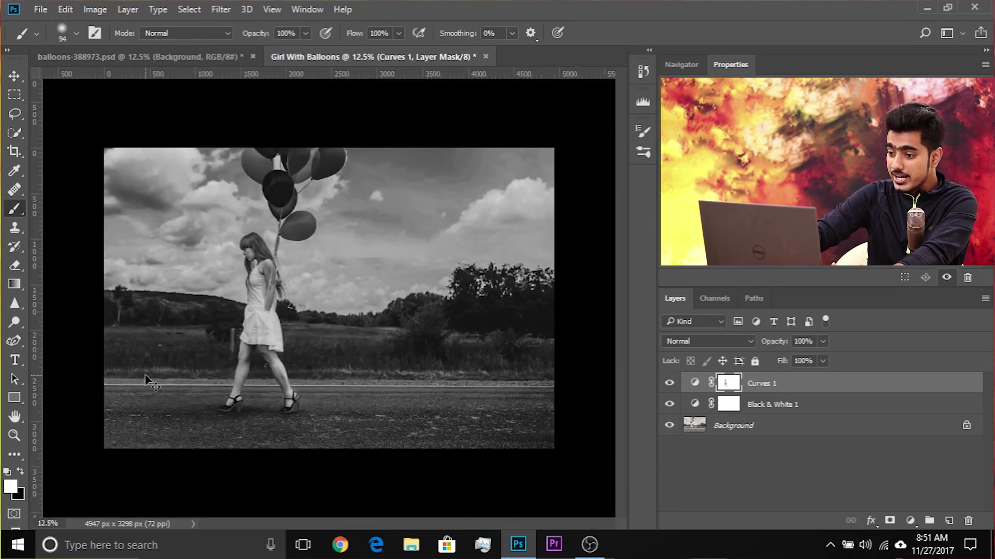
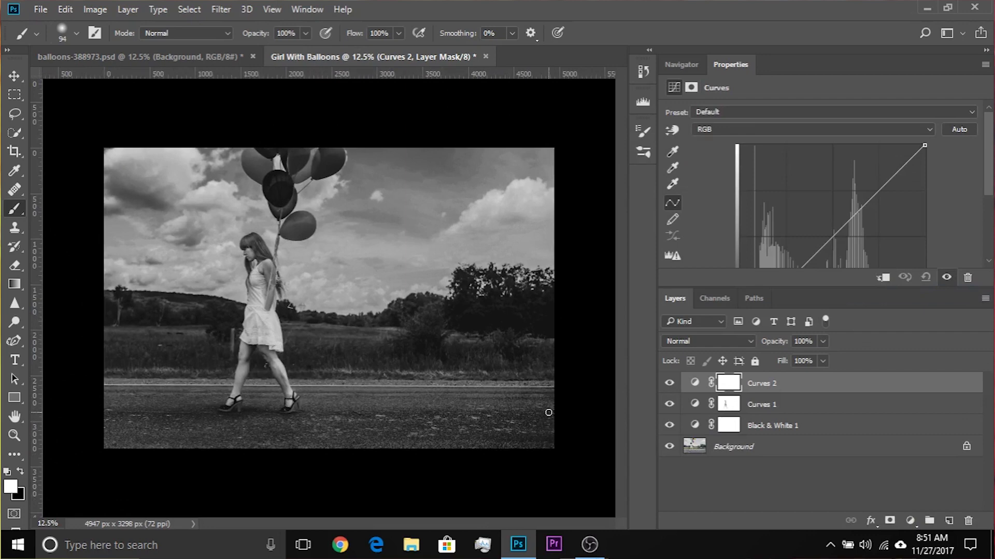
Step: Brighten the image by raising the Curves 2 curve, and invert the layer's mask to black
{"action": "left_click_drag", "start_coordinate": [835, 229], "coordinate": [775, 212]}
{"action": "scroll", "coordinate": [806, 209], "scroll_direction": "down", "scroll_amount": 3}
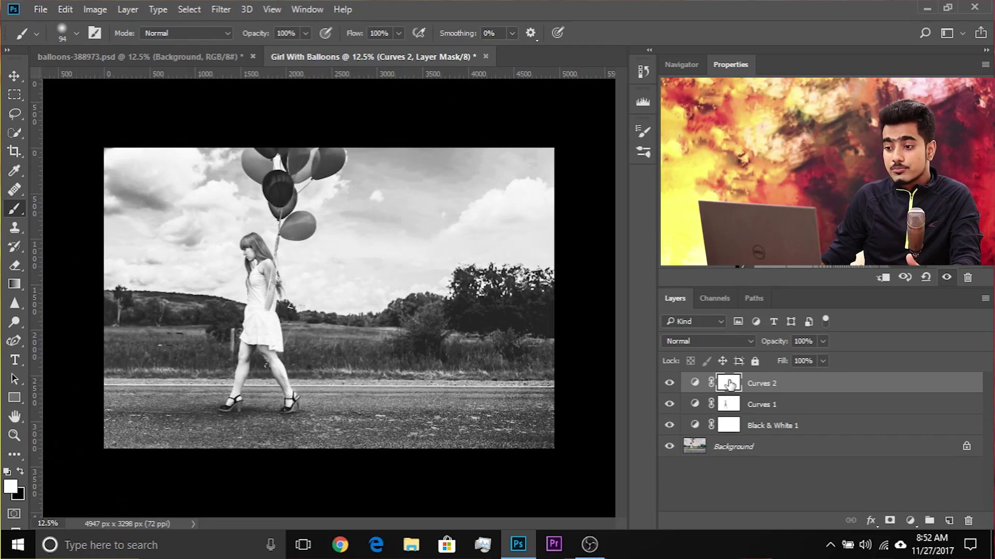
{"action": "key", "text": "ctrl+i"}
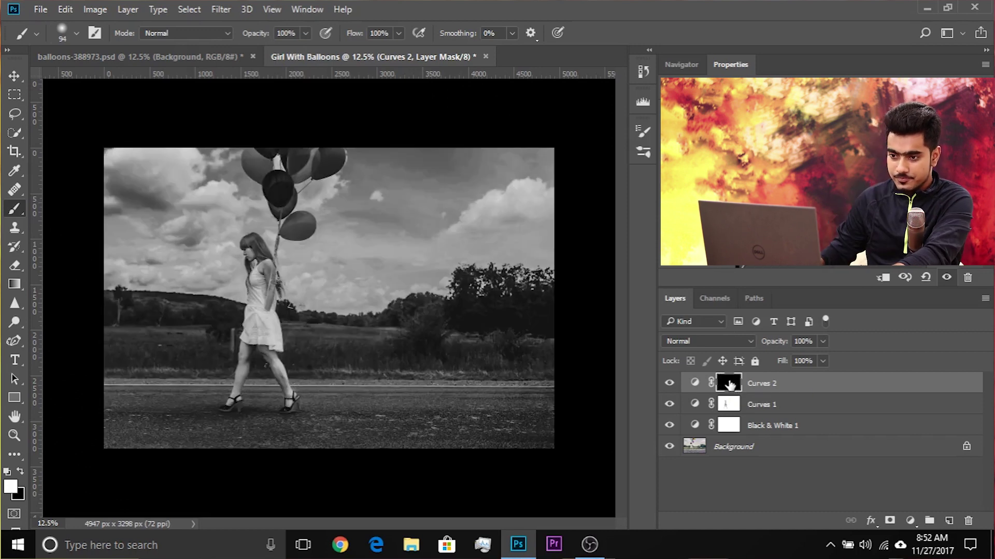
Step: Try painting white along the road on the Curves 2 mask at brush size 1582, and undo it
{"action": "mouse_move", "coordinate": [148, 295]}
{"action": "left_mouse_down"}
{"action": "mouse_move", "coordinate": [227, 299]}
{"action": "mouse_move", "coordinate": [200, 280]}
{"action": "mouse_move", "coordinate": [213, 282]}
{"action": "left_mouse_up"}
{"action": "left_click_drag", "start_coordinate": [160, 417], "coordinate": [94, 415]}
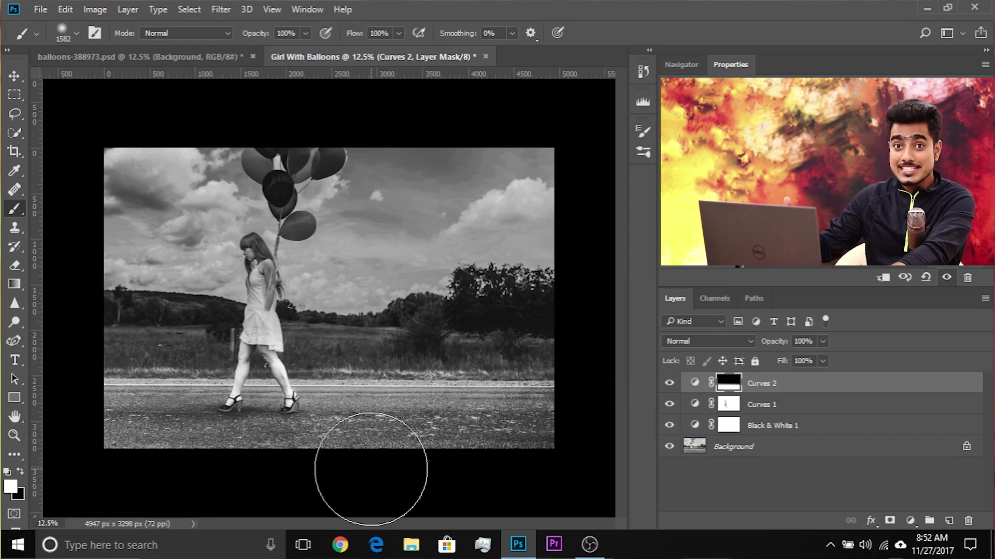
{"action": "key", "text": "ctrl+z"}
Step: Try painting white at brush size 364 from the sky down across the field behind the girl, and undo the strokes
{"action": "key", "text": "ctrl+plus"}
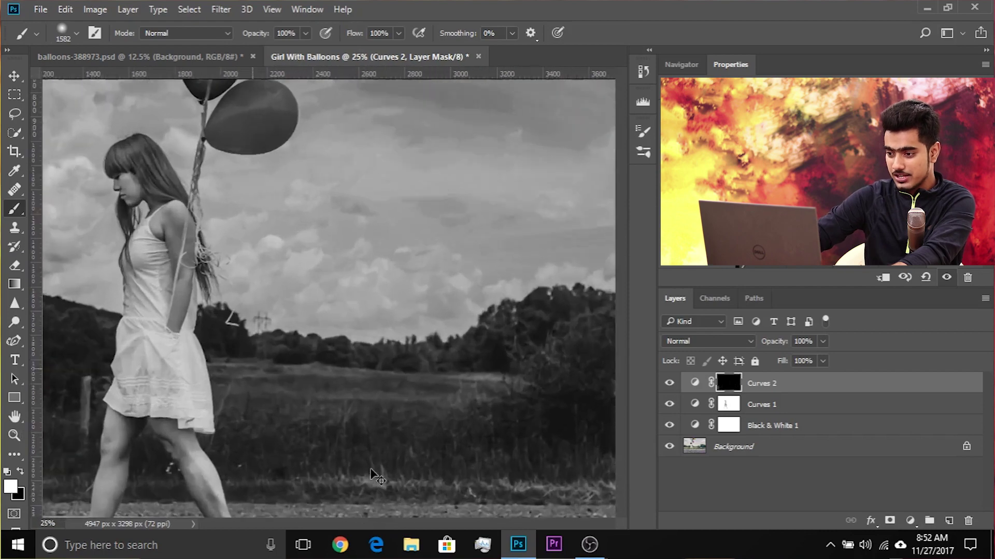
{"action": "key", "text": "ctrl+plus"}
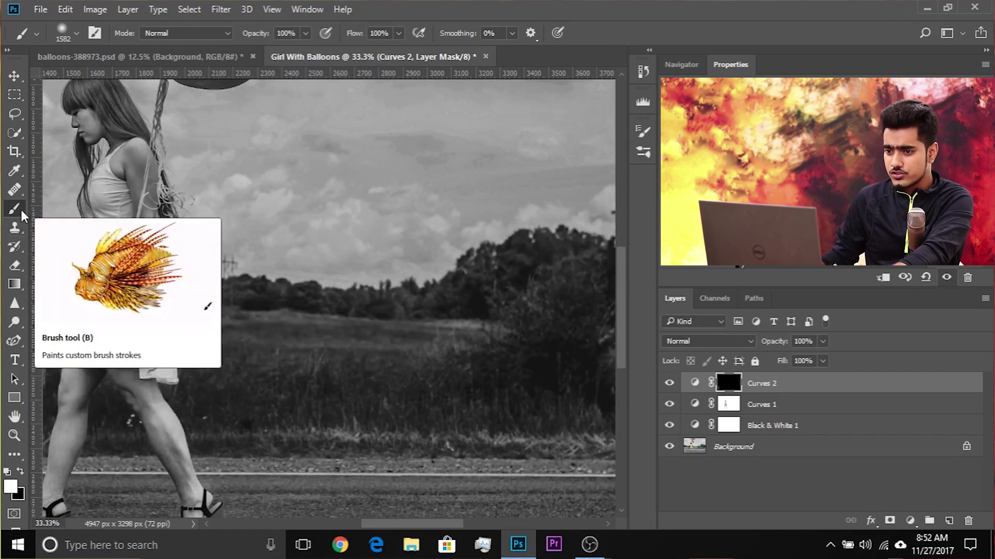
{"action": "left_click", "coordinate": [23, 192]}
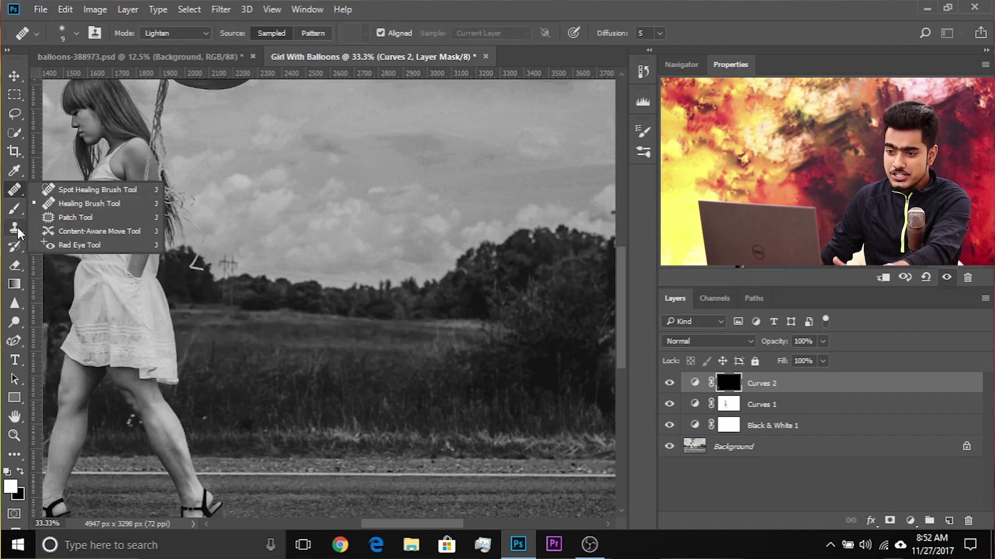
{"action": "left_click", "coordinate": [14, 209]}
{"action": "left_click_drag", "start_coordinate": [305, 297], "coordinate": [297, 239]}
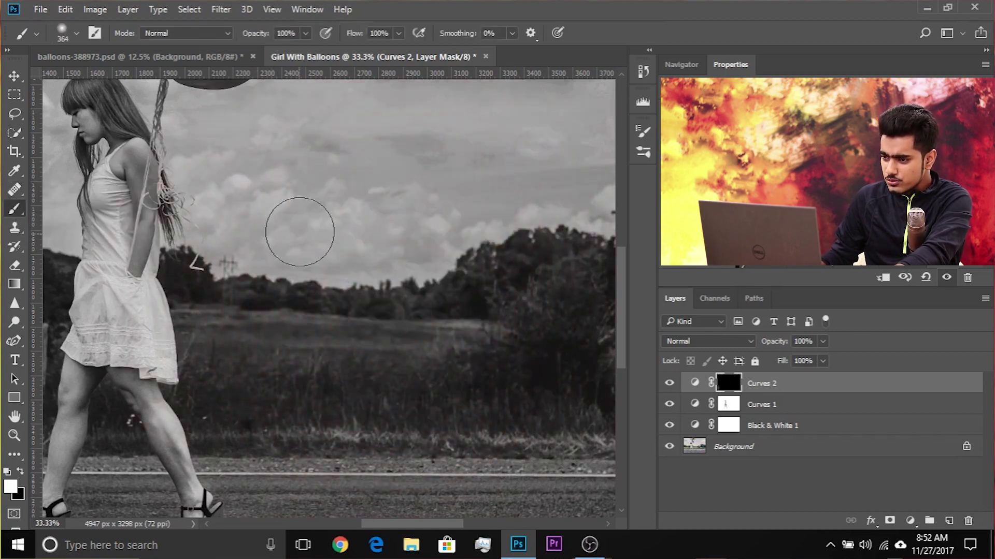
{"action": "left_click", "coordinate": [303, 193]}
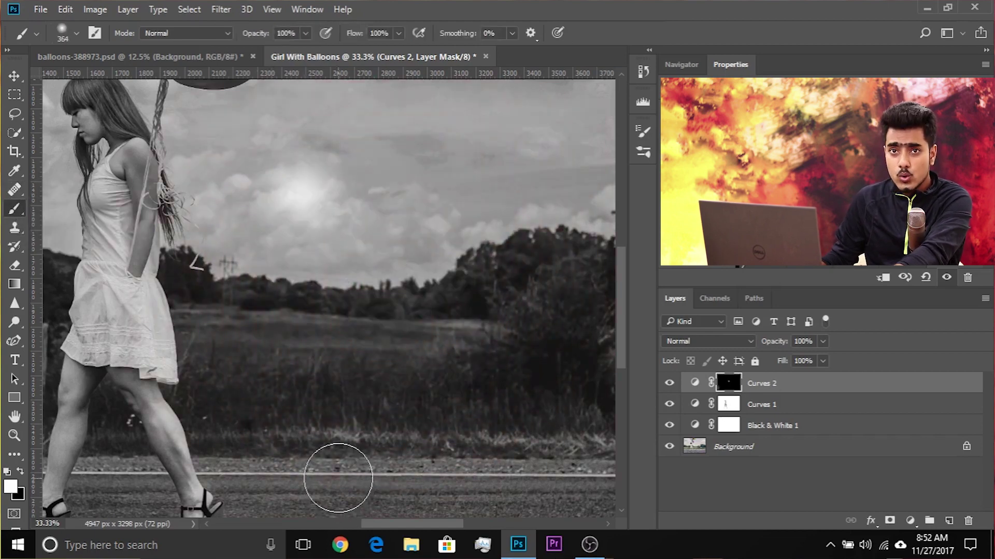
{"action": "left_click", "coordinate": [453, 420], "text": "shift"}
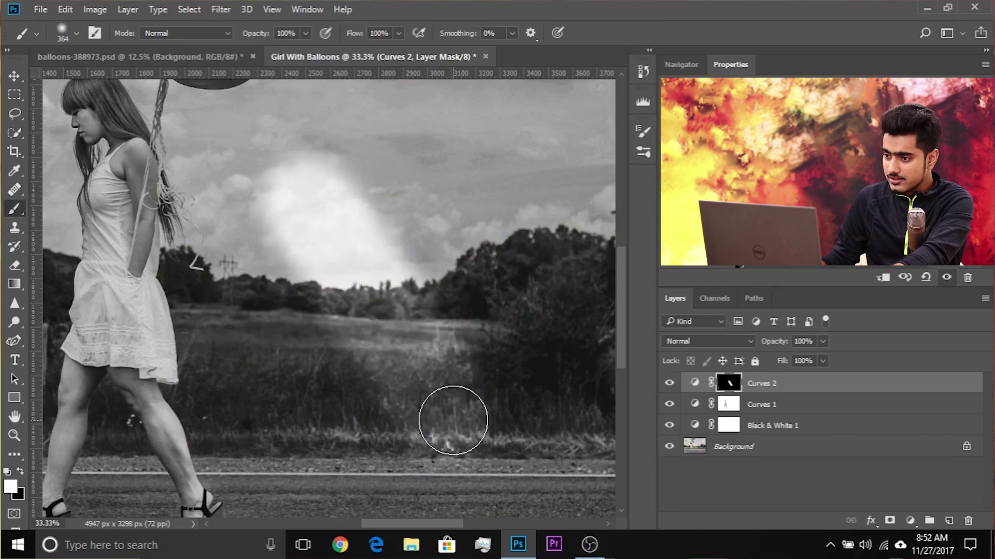
{"action": "key", "text": "ctrl+z"}
{"action": "key", "text": "ctrl+alt+z"}
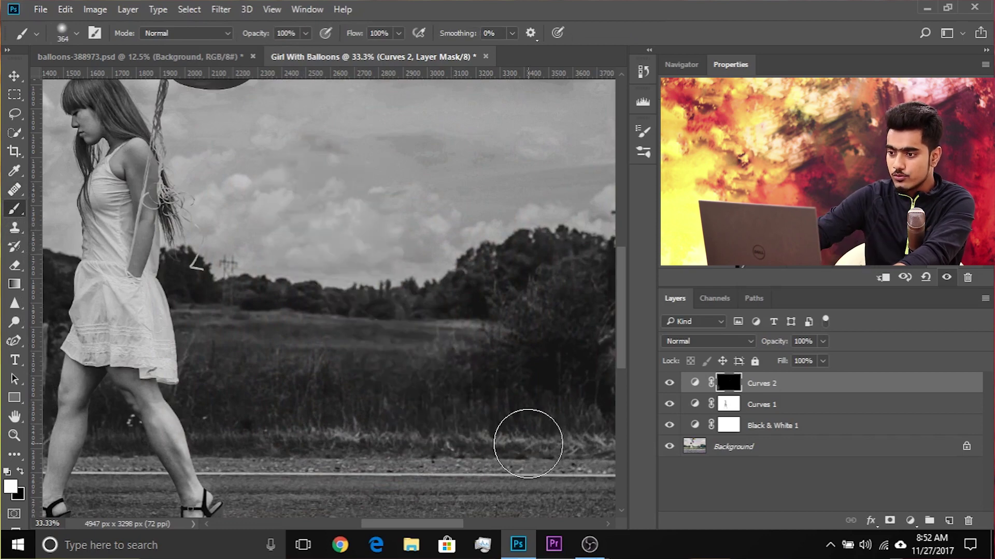
Step: Enlarge the brush to 1884 and paint white on the Curves 2 mask along the full width of the road
{"action": "key", "text": "ctrl+minus"}
{"action": "key", "text": "ctrl+minus"}
{"action": "key", "text": "ctrl+minus"}
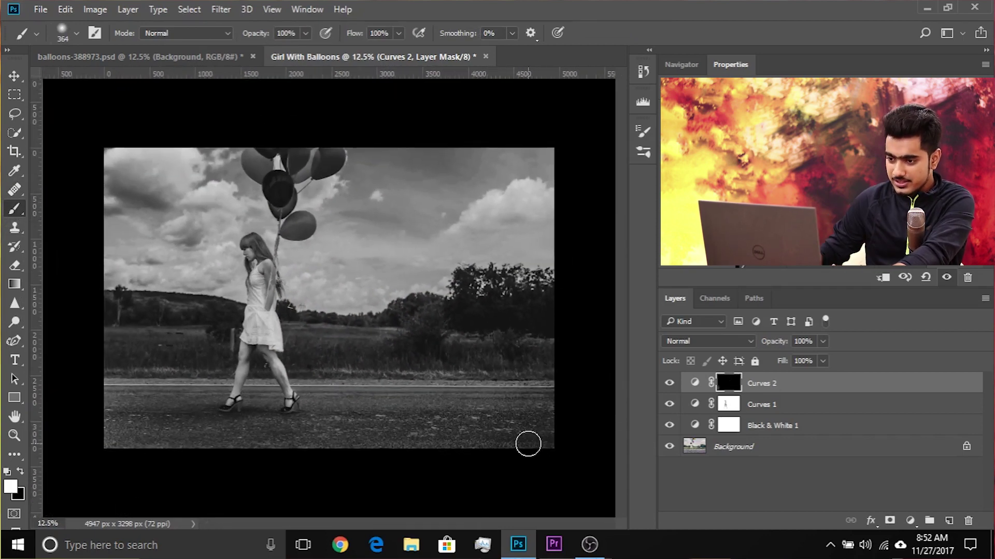
{"action": "left_click_drag", "start_coordinate": [179, 435], "coordinate": [248, 440]}
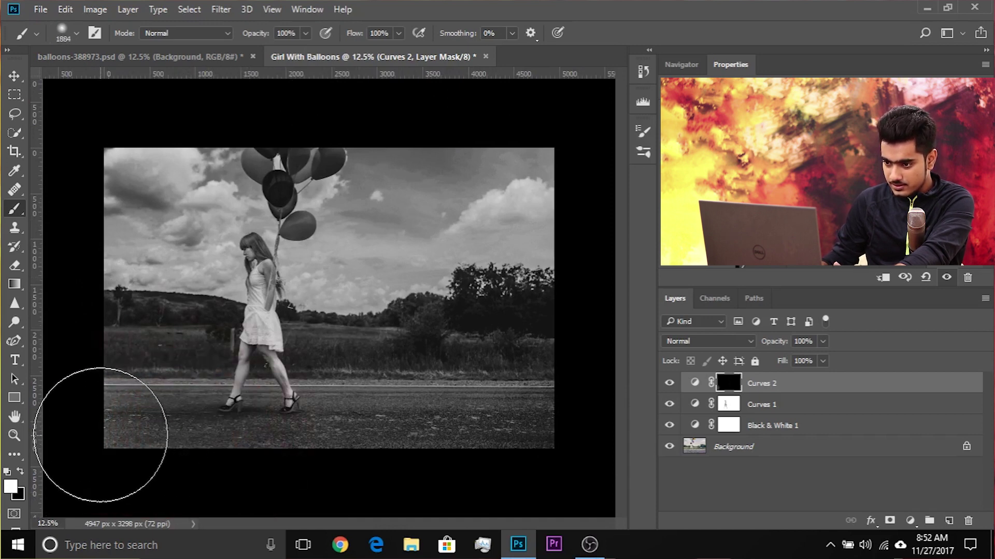
{"action": "left_click", "coordinate": [103, 435]}
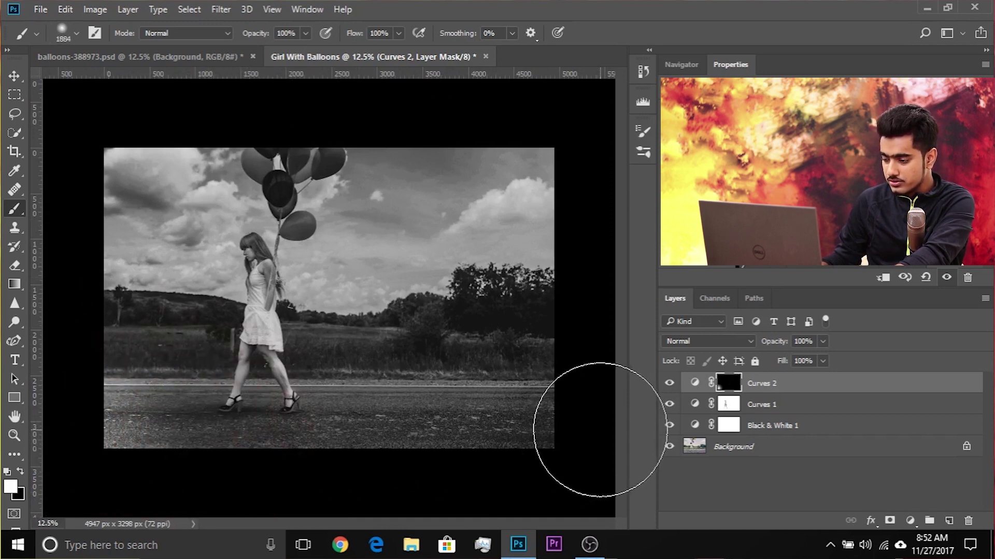
{"action": "left_click", "coordinate": [589, 436], "text": "shift"}
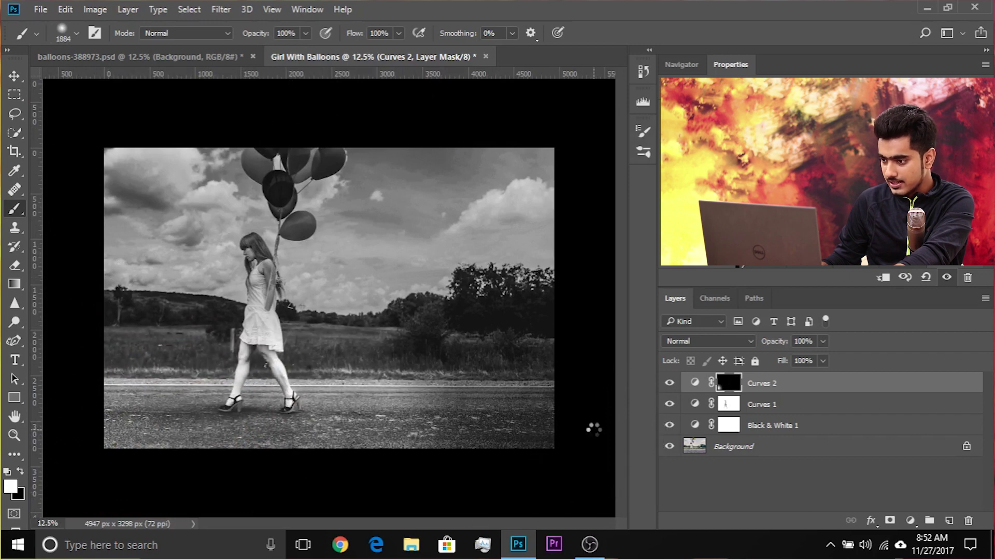
{"action": "key", "text": "ctrl+minus"}
{"action": "key", "text": "ctrl+plus"}
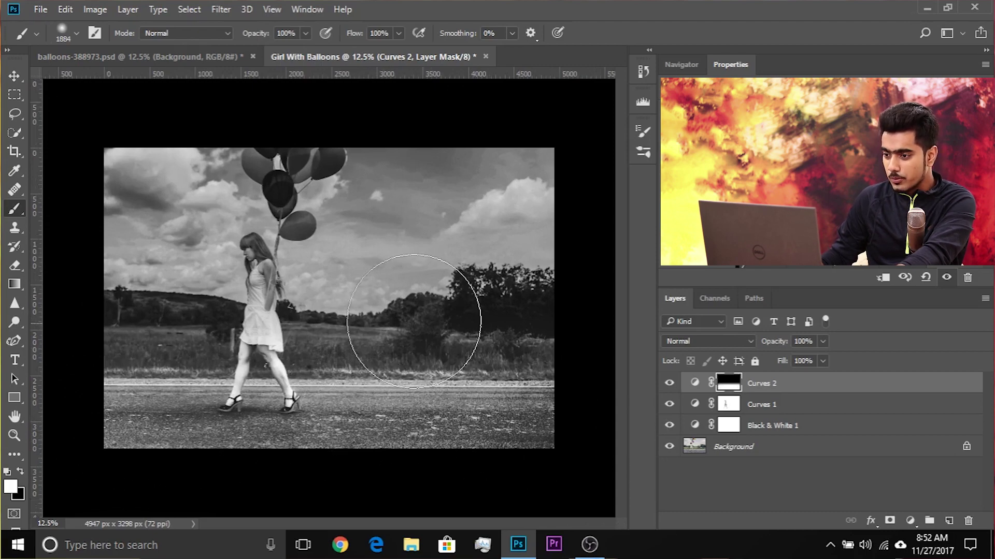
Step: Switch to black at brush size 5000 and fade the road's brightening towards the outer corners on the Curves 2 mask
{"action": "left_click_drag", "start_coordinate": [417, 294], "coordinate": [517, 297]}
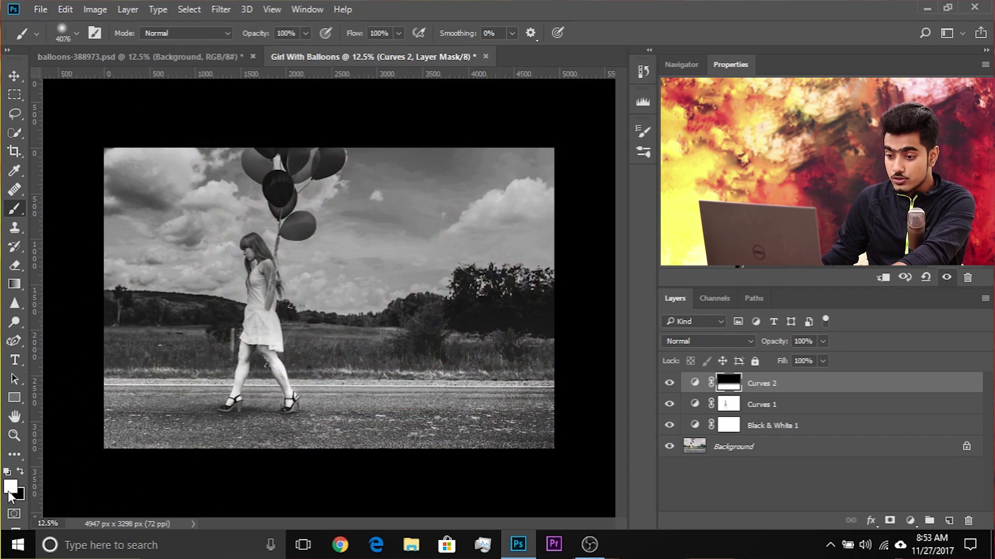
{"action": "key", "text": "x"}
{"action": "key", "text": "ctrl+minus"}
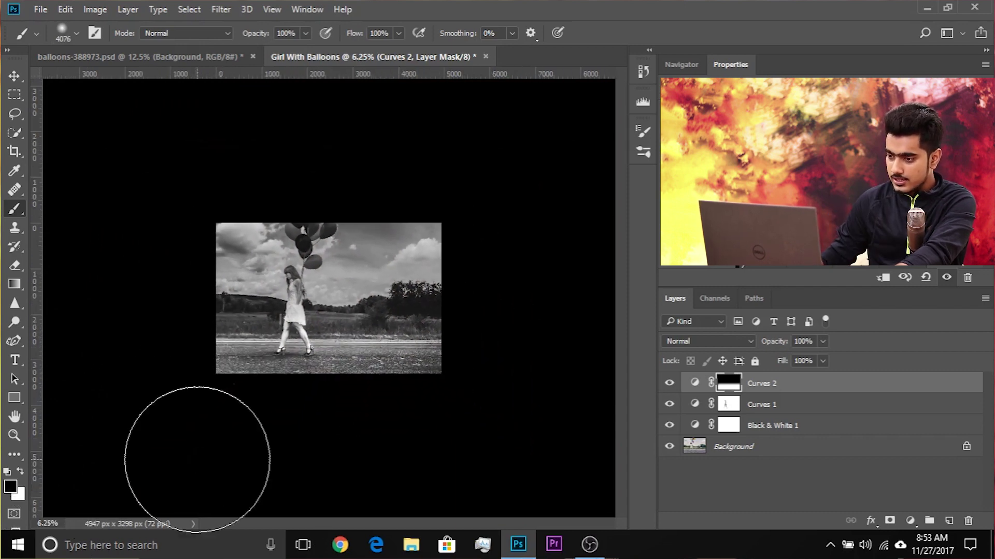
{"action": "left_click_drag", "start_coordinate": [400, 322], "coordinate": [464, 384]}
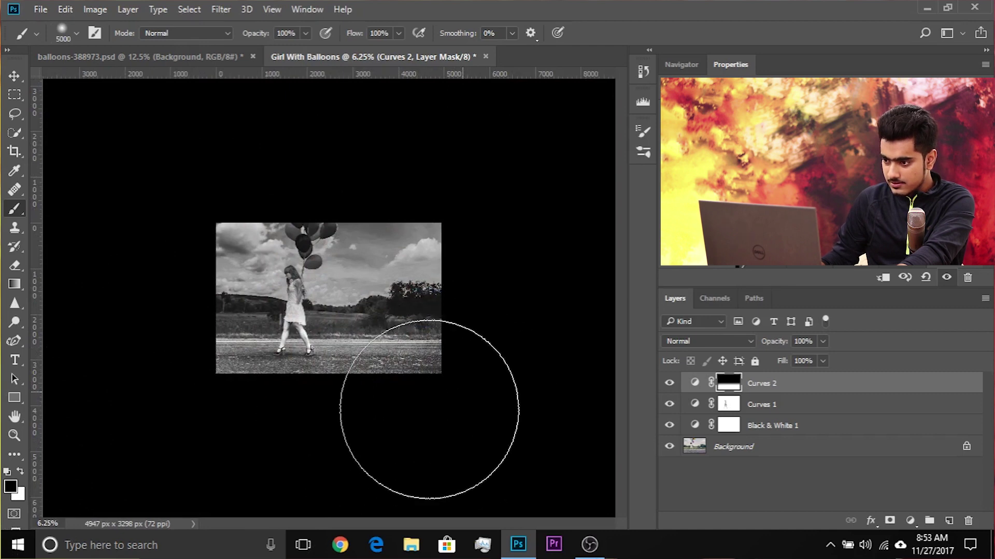
{"action": "left_click", "coordinate": [462, 393]}
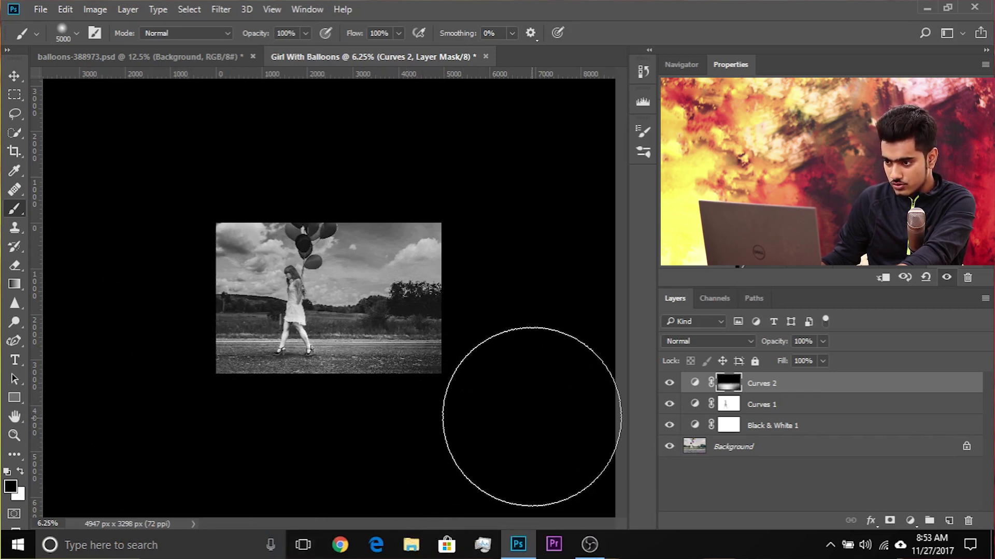
{"action": "key", "text": "ctrl+plus"}
{"action": "key", "text": "ctrl+plus"}
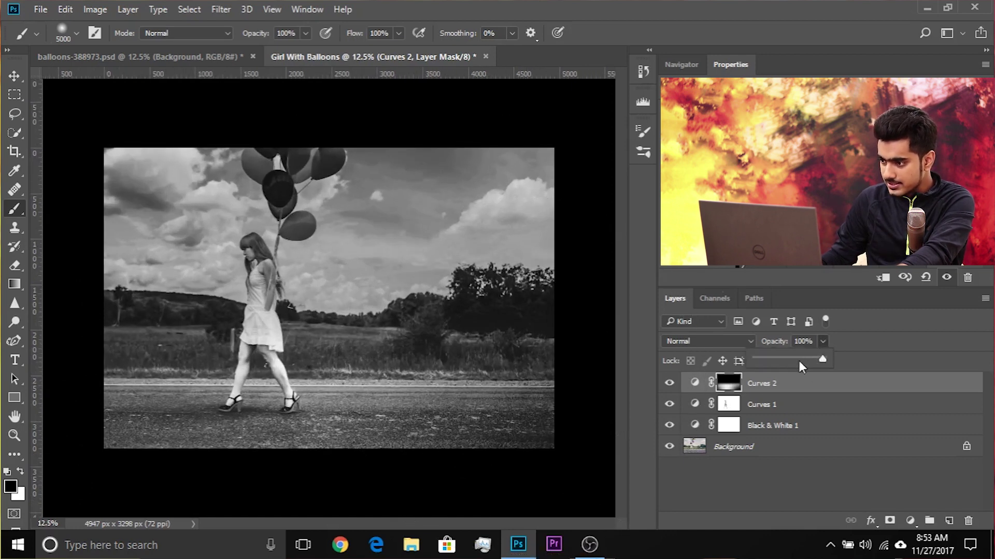
Step: Lower the Curves 2 opacity to 83% and mask out the brightening on the field with black at brush size 1208
{"action": "left_click_drag", "start_coordinate": [773, 356], "coordinate": [815, 360]}
{"action": "left_click_drag", "start_coordinate": [343, 374], "coordinate": [158, 361]}
{"action": "mouse_move", "coordinate": [193, 356]}
{"action": "left_mouse_down"}
{"action": "mouse_move", "coordinate": [173, 353]}
{"action": "mouse_move", "coordinate": [312, 347]}
{"action": "left_mouse_up"}
{"action": "key", "text": "ctrl+z"}
{"action": "left_click_drag", "start_coordinate": [165, 323], "coordinate": [209, 329]}
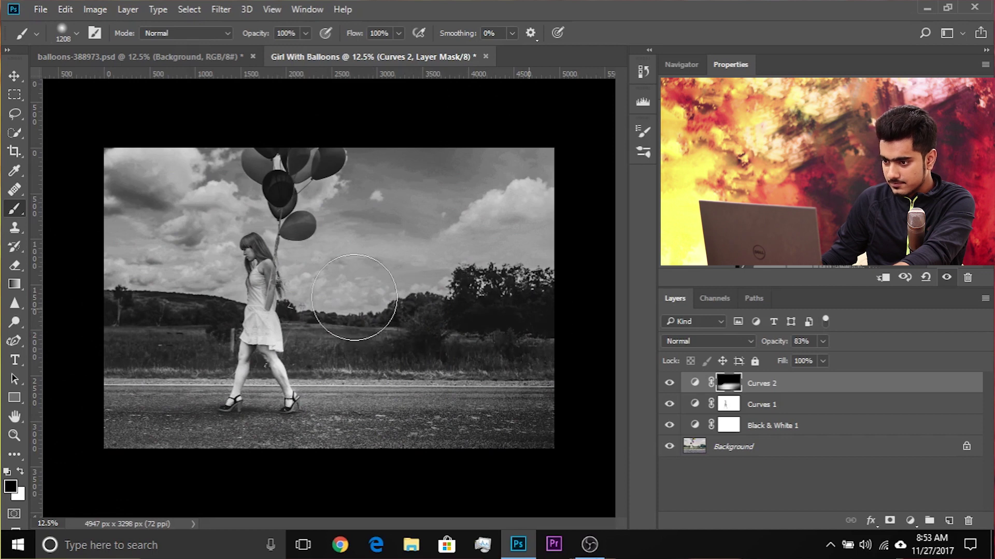
Step: Set the Curves 2 opacity to 52% and compare the edit with the original Background photo
{"action": "left_click_drag", "start_coordinate": [794, 358], "coordinate": [803, 356]}
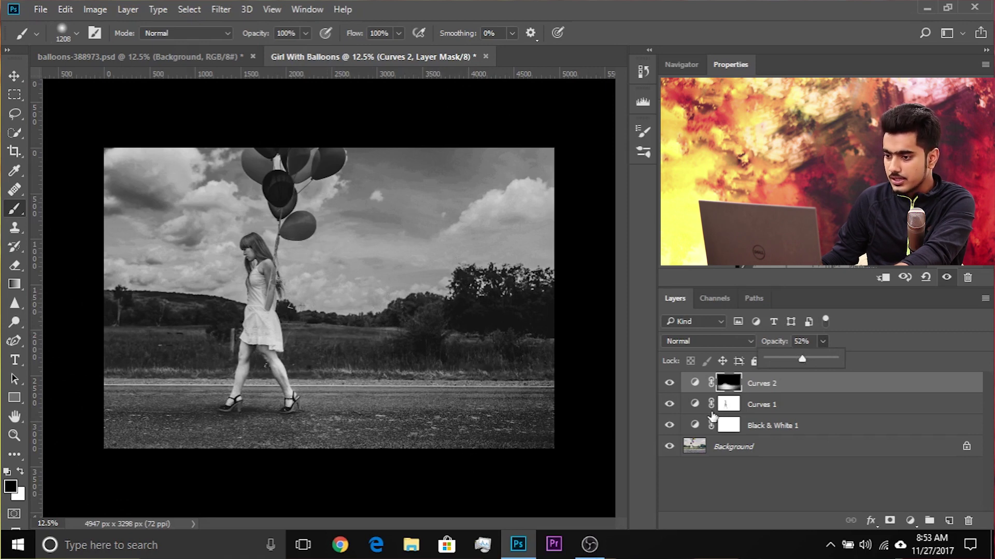
{"action": "key", "text": "ctrl+minus"}
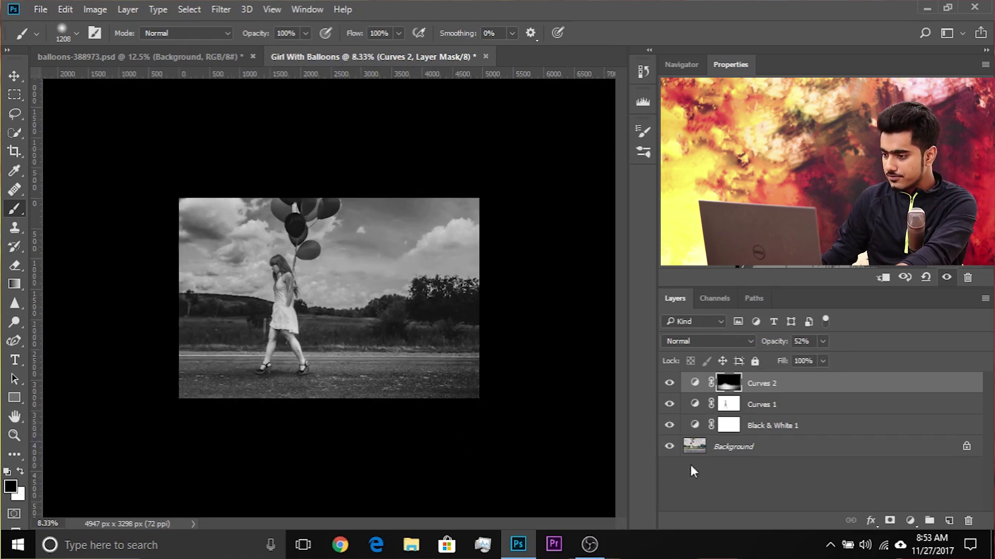
{"action": "left_click", "coordinate": [669, 448], "text": "alt"}
{"action": "left_click", "coordinate": [669, 449], "text": "alt"}
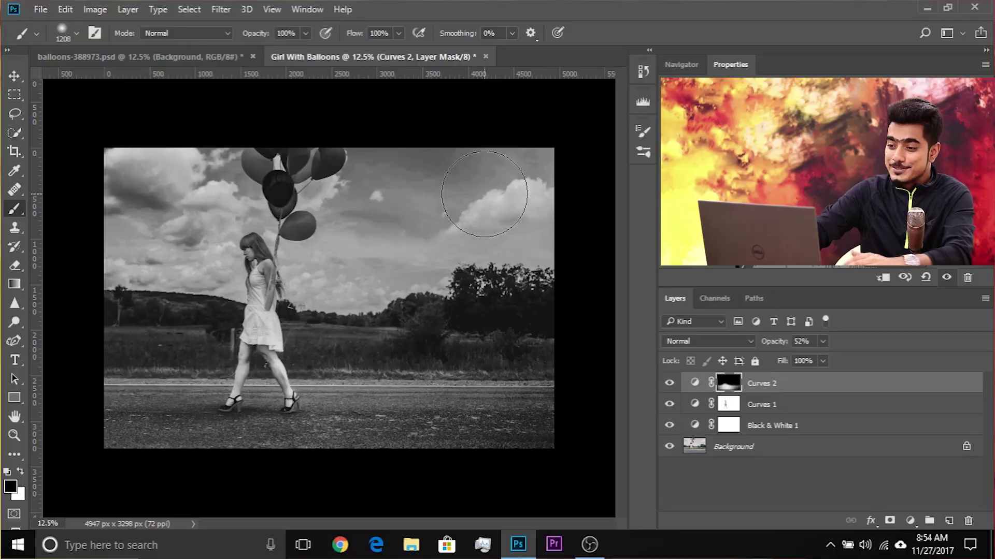
Step: Switch to white at brush size 158 and paint over the girl's face and shoulder on the Curves 2 mask
{"action": "scroll", "coordinate": [484, 195], "scroll_direction": "up", "scroll_amount": 5}
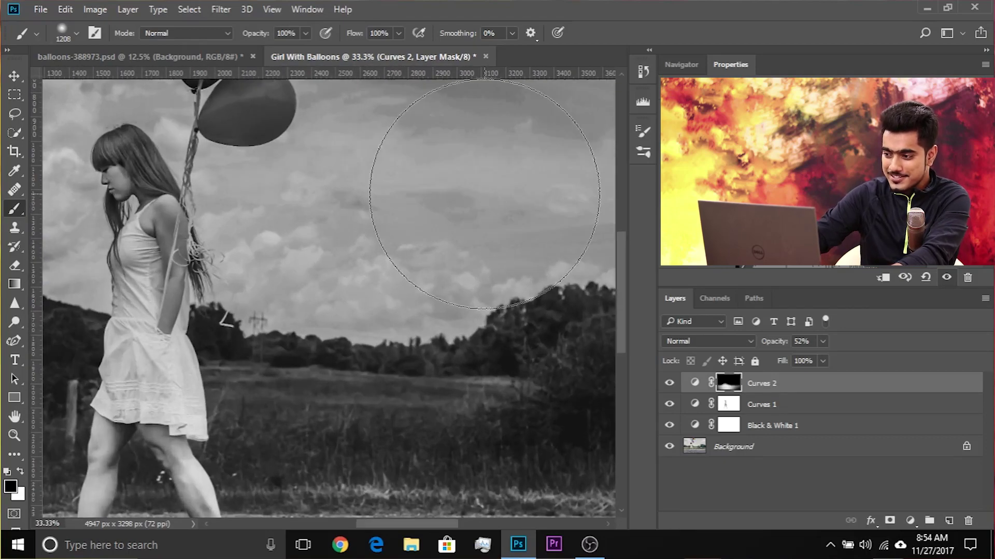
{"action": "left_click_drag", "start_coordinate": [484, 195], "coordinate": [571, 186]}
{"action": "key", "text": "x"}
{"action": "mouse_move", "coordinate": [217, 193]}
{"action": "left_mouse_down"}
{"action": "mouse_move", "coordinate": [261, 263]}
{"action": "mouse_move", "coordinate": [150, 217]}
{"action": "mouse_move", "coordinate": [21, 207]}
{"action": "left_mouse_up"}
{"action": "scroll", "coordinate": [261, 267], "scroll_direction": "up", "scroll_amount": 1}
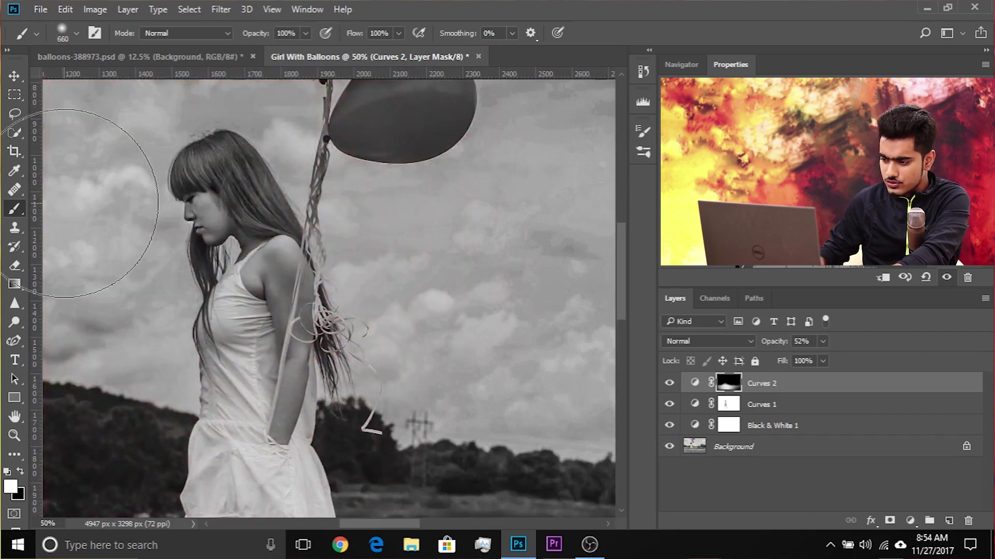
{"action": "key", "text": "ctrl+plus"}
{"action": "key", "text": "ctrl+plus"}
{"action": "left_click_drag", "start_coordinate": [145, 218], "coordinate": [276, 322]}
{"action": "left_click_drag", "start_coordinate": [213, 277], "coordinate": [66, 268]}
{"action": "left_click_drag", "start_coordinate": [240, 240], "coordinate": [264, 307]}
{"action": "left_click_drag", "start_coordinate": [257, 248], "coordinate": [225, 250]}
{"action": "left_click_drag", "start_coordinate": [267, 291], "coordinate": [254, 268]}
{"action": "left_click_drag", "start_coordinate": [253, 268], "coordinate": [226, 274]}
{"action": "left_click", "coordinate": [227, 273]}
{"action": "left_click_drag", "start_coordinate": [310, 282], "coordinate": [304, 206]}
Step: Paint white on the Curves 2 mask over the girl's arm and the upper part of her dress
{"action": "left_click", "coordinate": [367, 288]}
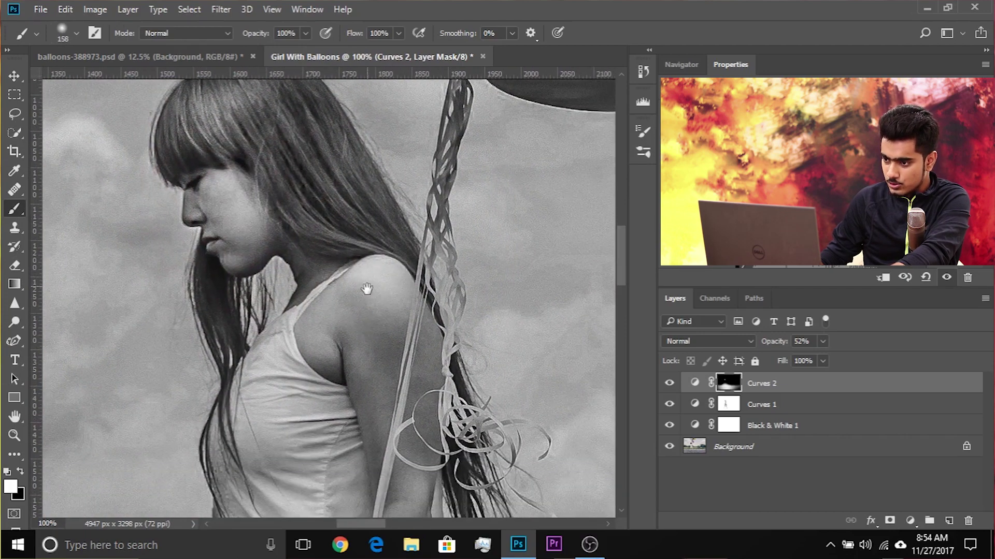
{"action": "left_click_drag", "start_coordinate": [377, 330], "coordinate": [399, 255]}
{"action": "mouse_move", "coordinate": [309, 317]}
{"action": "left_mouse_down"}
{"action": "mouse_move", "coordinate": [326, 317]}
{"action": "mouse_move", "coordinate": [326, 161]}
{"action": "mouse_move", "coordinate": [335, 327]}
{"action": "mouse_move", "coordinate": [332, 96]}
{"action": "left_mouse_up"}
{"action": "left_click", "coordinate": [305, 278]}
{"action": "left_click", "coordinate": [334, 327]}
Step: Enlarge the brush to 286 and paint white on the Curves 2 mask over the skirt of the dress
{"action": "left_click_drag", "start_coordinate": [236, 467], "coordinate": [234, 233]}
{"action": "left_click", "coordinate": [231, 231]}
{"action": "left_click", "coordinate": [381, 220]}
{"action": "left_click_drag", "start_coordinate": [331, 104], "coordinate": [404, 308]}
{"action": "left_click_drag", "start_coordinate": [409, 233], "coordinate": [404, 233]}
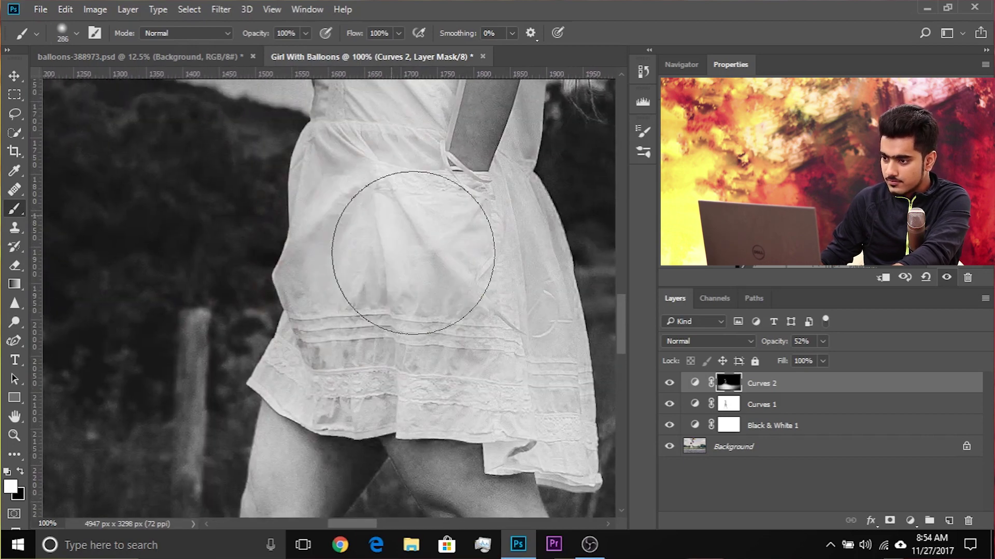
{"action": "left_click", "coordinate": [415, 261]}
Step: Reduce the brush size to 174 and paint white on the Curves 2 mask over the dress's waist and the lower arm
{"action": "scroll", "coordinate": [412, 316], "scroll_direction": "up", "scroll_amount": 4}
{"action": "left_click_drag", "start_coordinate": [410, 222], "coordinate": [383, 222]}
{"action": "left_click_drag", "start_coordinate": [466, 254], "coordinate": [440, 359]}
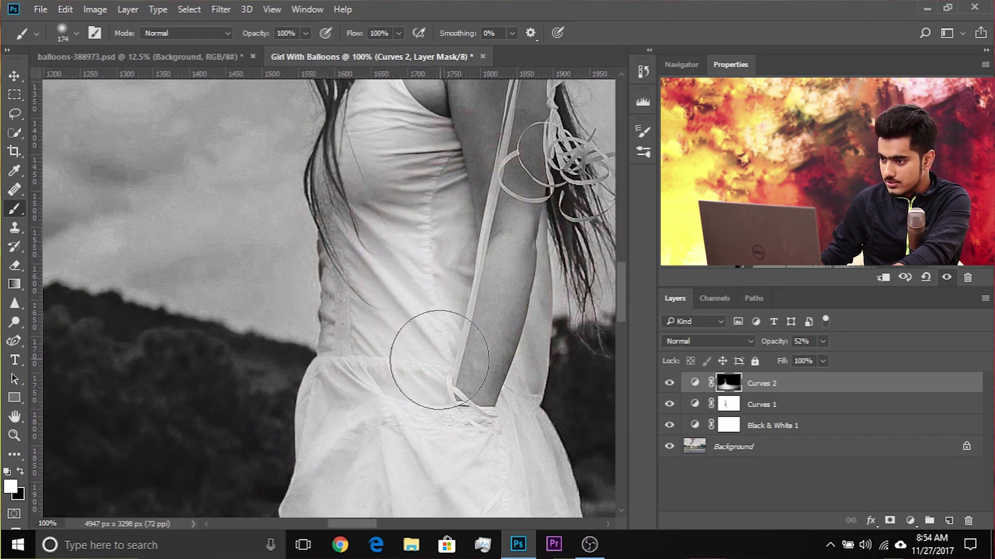
{"action": "scroll", "coordinate": [440, 365], "scroll_direction": "down", "scroll_amount": 5}
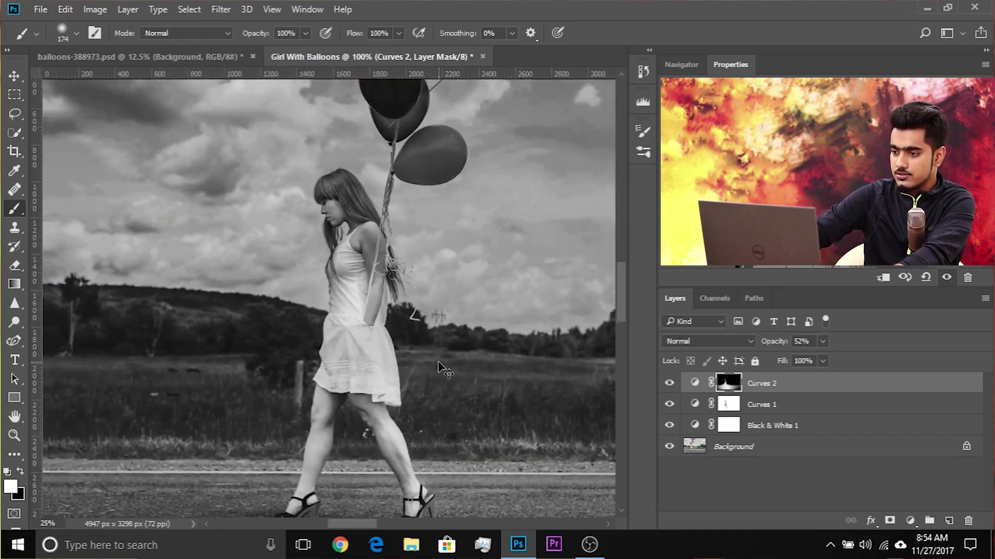
{"action": "scroll", "coordinate": [437, 368], "scroll_direction": "right", "scroll_amount": 2}
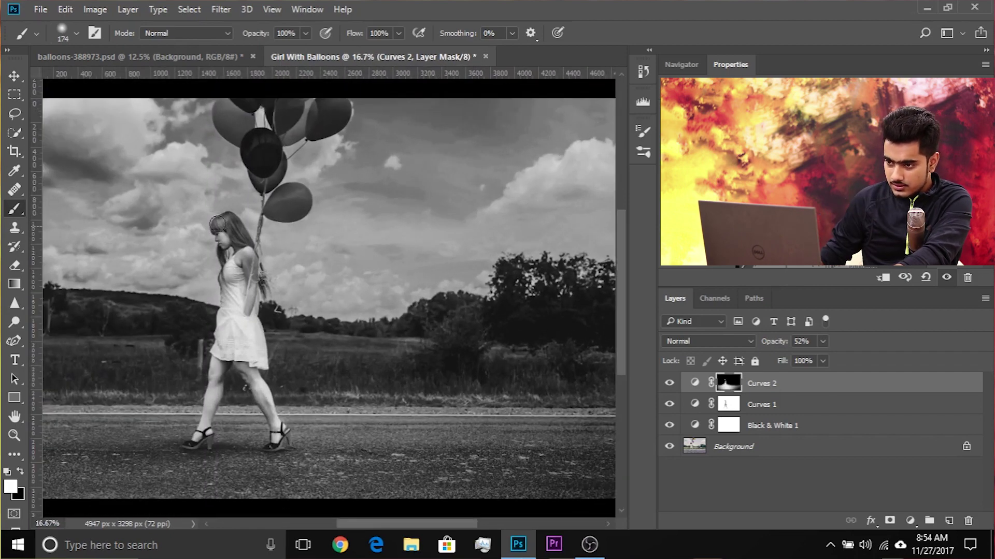
Step: Set the brush to black with 9% flow at size 390, and review the whole image
{"action": "right_click", "coordinate": [206, 244], "text": "alt"}
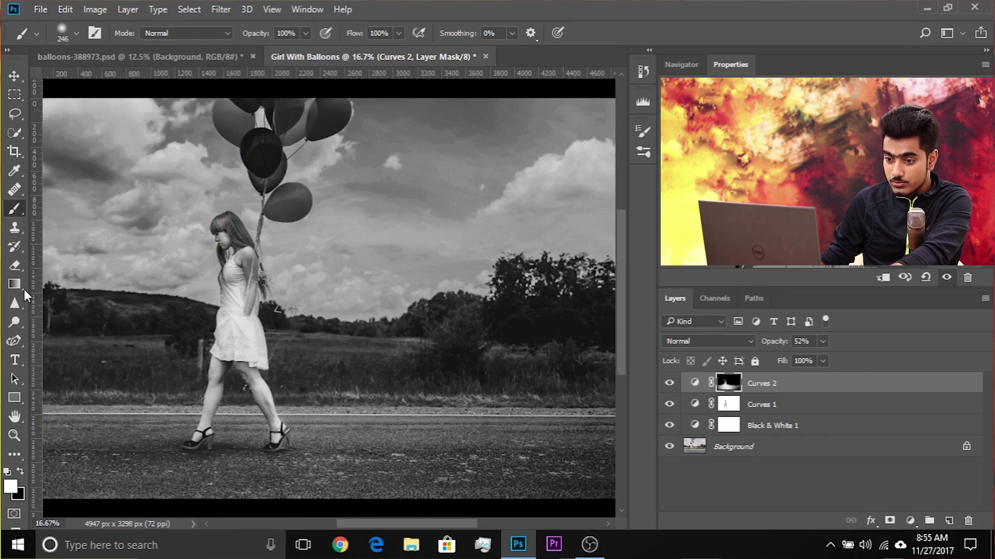
{"action": "key", "text": "x"}
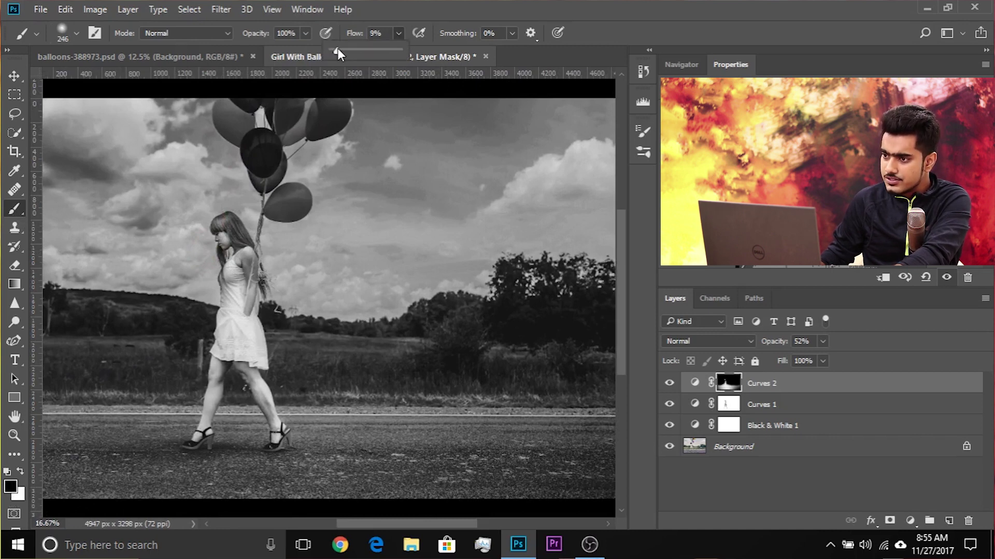
{"action": "right_click", "coordinate": [217, 231], "text": "alt"}
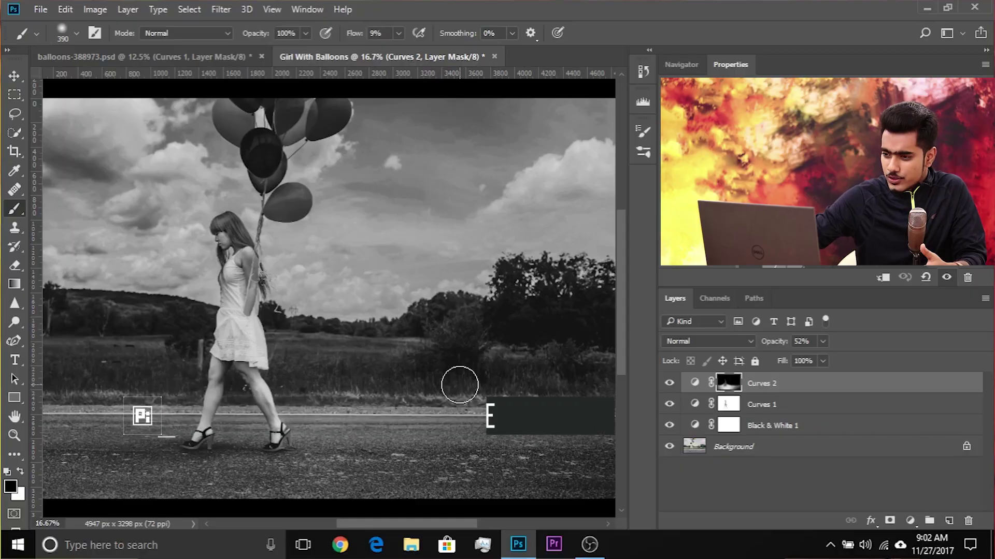
{"action": "key", "text": "ctrl+minus"}
{"action": "key", "text": "ctrl+minus"}
{"action": "key", "text": "ctrl+minus"}
{"action": "key", "text": "ctrl+minus"}
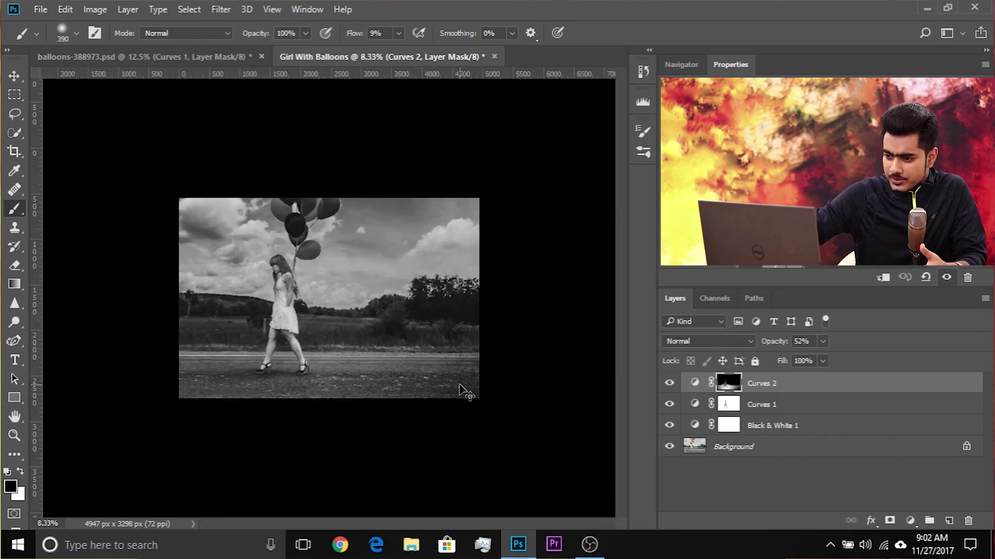
Step: Examine the girl's legs and the road up close, and compare the whole edited image with the original photo
{"action": "key", "text": "ctrl+plus"}
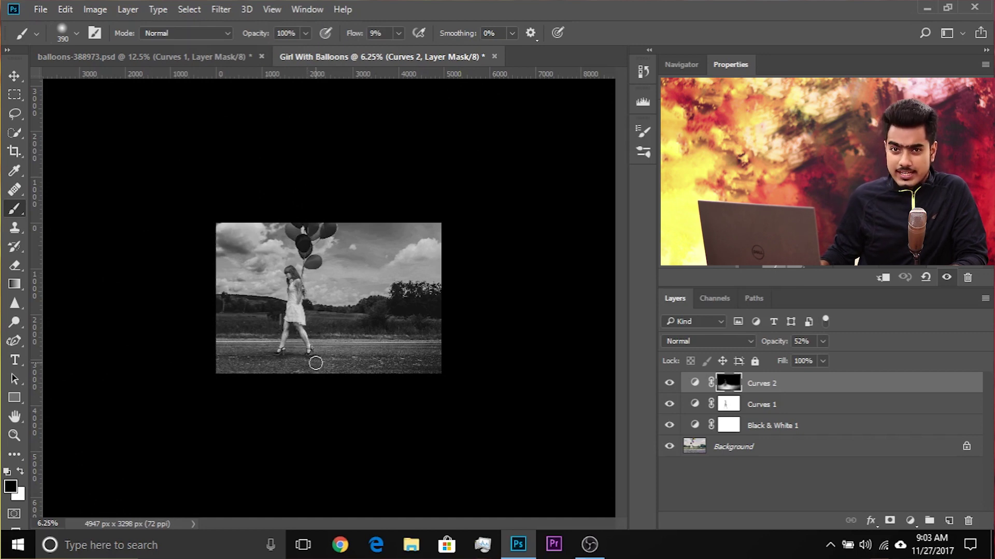
{"action": "key", "text": "ctrl+plus"}
{"action": "key", "text": "ctrl+plus"}
{"action": "key", "text": "ctrl+plus"}
{"action": "key", "text": "ctrl+plus"}
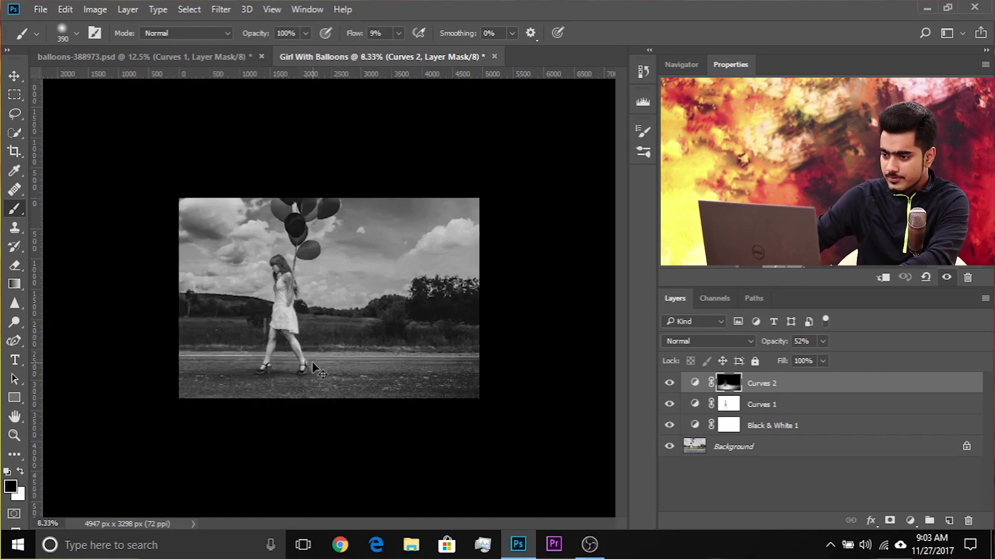
{"action": "key", "text": "ctrl+minus"}
{"action": "key", "text": "ctrl+minus"}
{"action": "key", "text": "ctrl+plus"}
{"action": "key", "text": "ctrl+plus"}
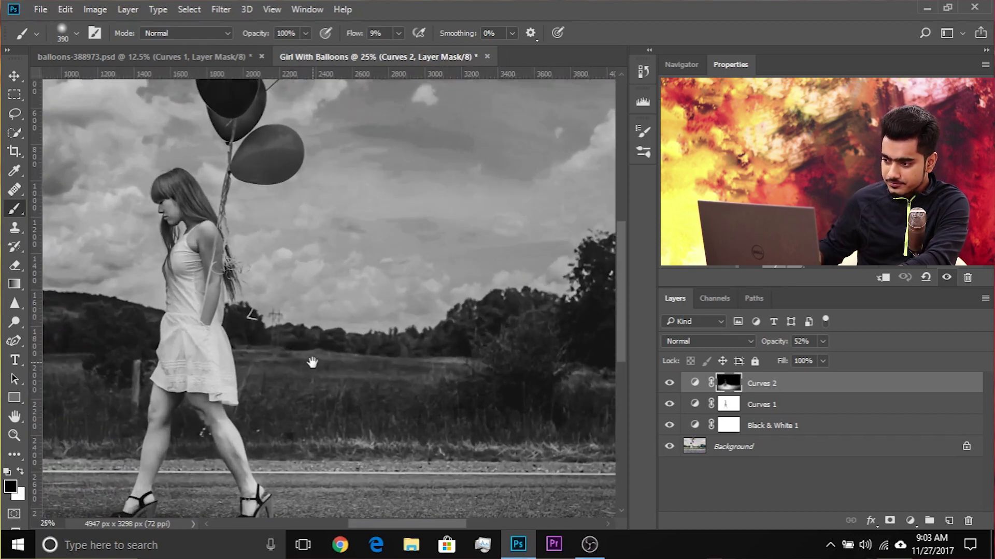
{"action": "mouse_move", "coordinate": [83, 460]}
{"action": "left_mouse_down"}
{"action": "mouse_move", "coordinate": [186, 354]}
{"action": "mouse_move", "coordinate": [165, 410]}
{"action": "left_mouse_up"}
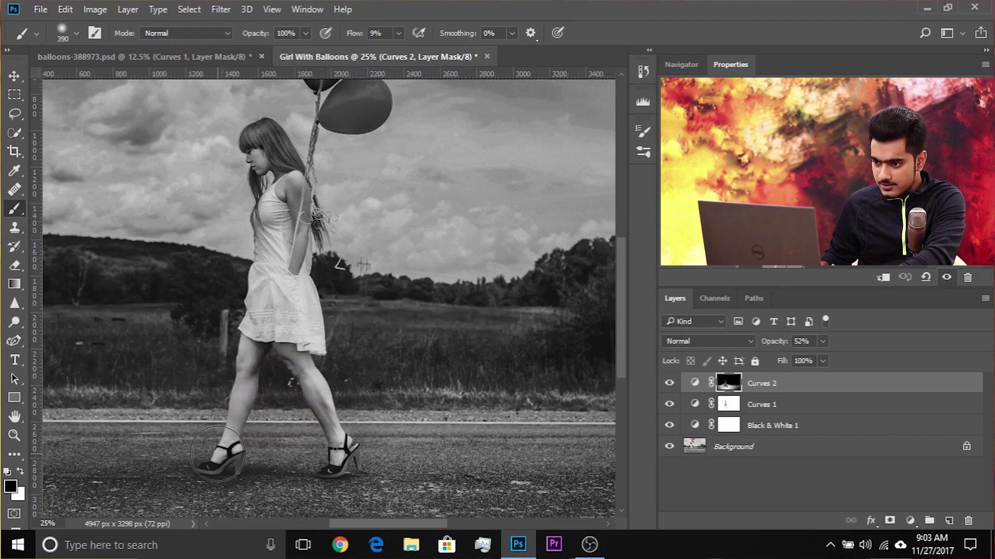
{"action": "key", "text": "ctrl+minus"}
{"action": "key", "text": "ctrl+minus"}
{"action": "key", "text": "ctrl+plus"}
{"action": "key", "text": "ctrl+minus"}
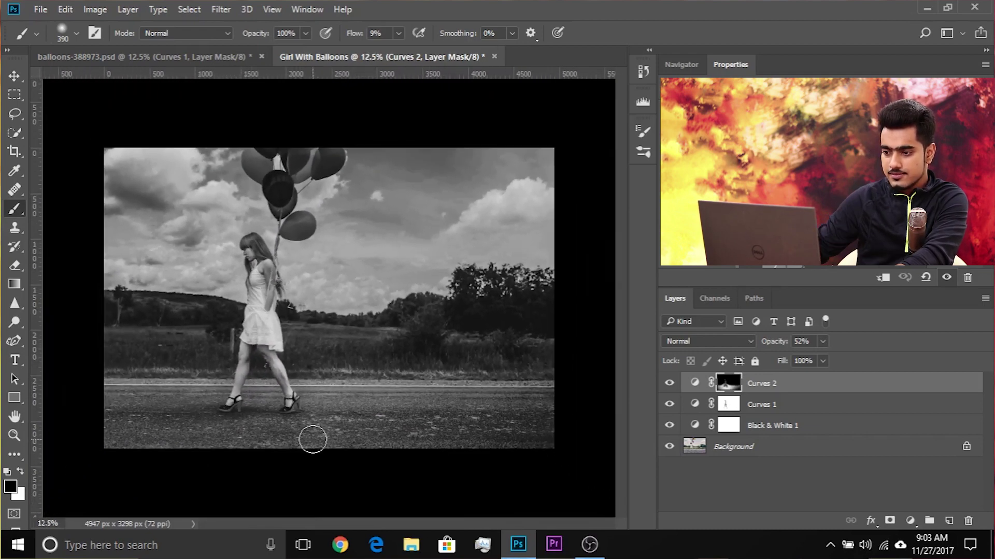
{"action": "left_click", "coordinate": [663, 451], "text": "alt"}
{"action": "left_click", "coordinate": [664, 450], "text": "alt"}
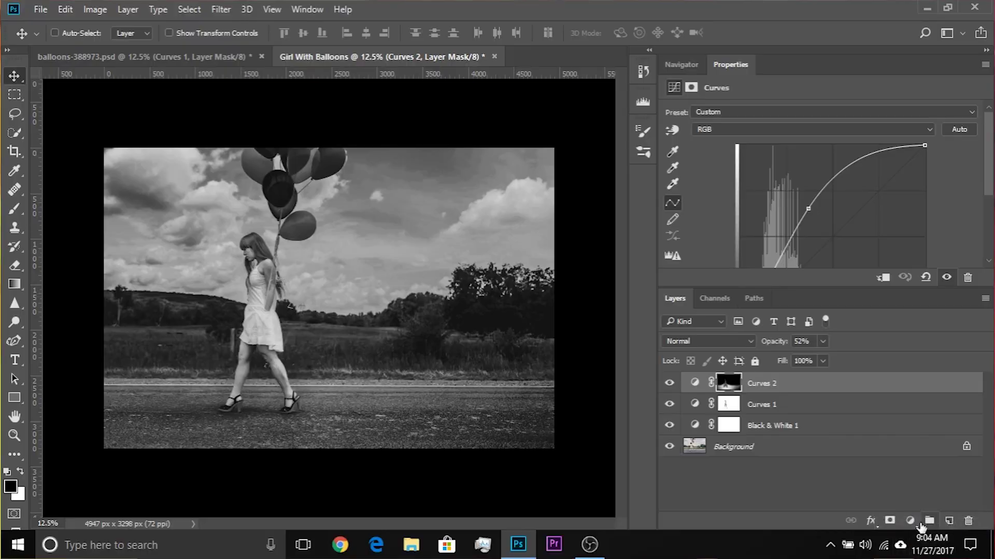
Step: Add a Levels adjustment layer above Curves 2 and lower its output white level to darken the whole photo heavily
{"action": "left_click", "coordinate": [910, 520]}
{"action": "left_click", "coordinate": [891, 274]}
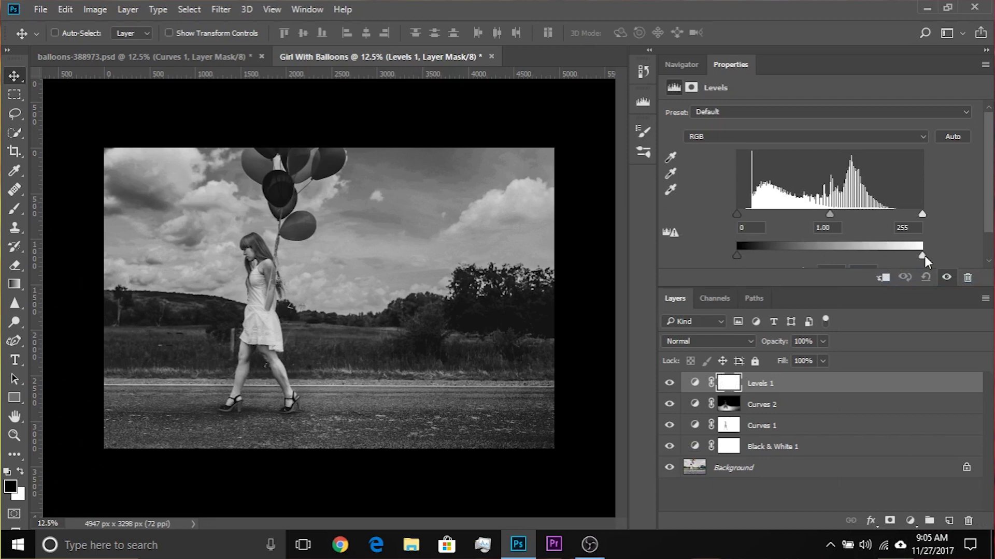
{"action": "left_click_drag", "start_coordinate": [924, 255], "coordinate": [781, 251]}
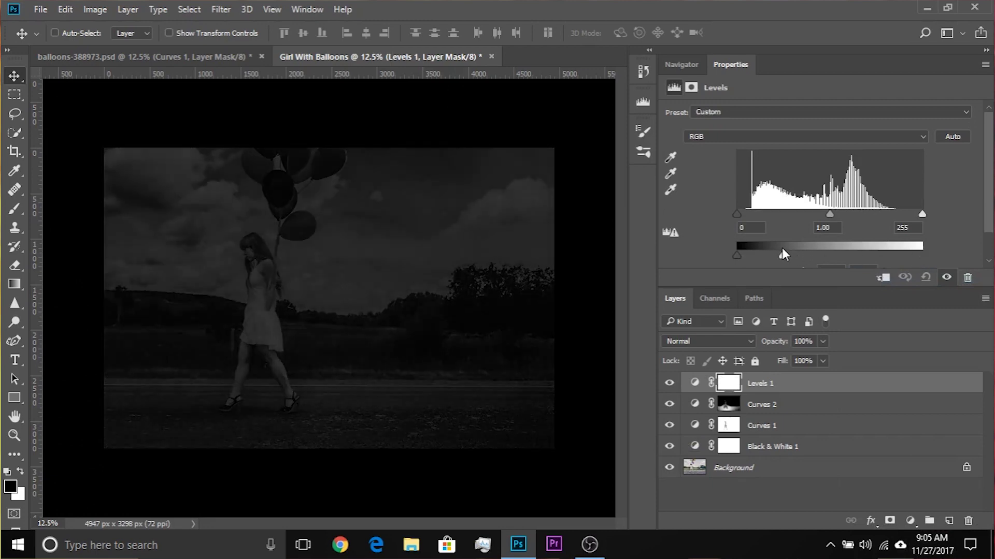
Step: Target the Levels 1 mask and set up a black Hard Round brush at a size of 1974 px
{"action": "left_click", "coordinate": [730, 385]}
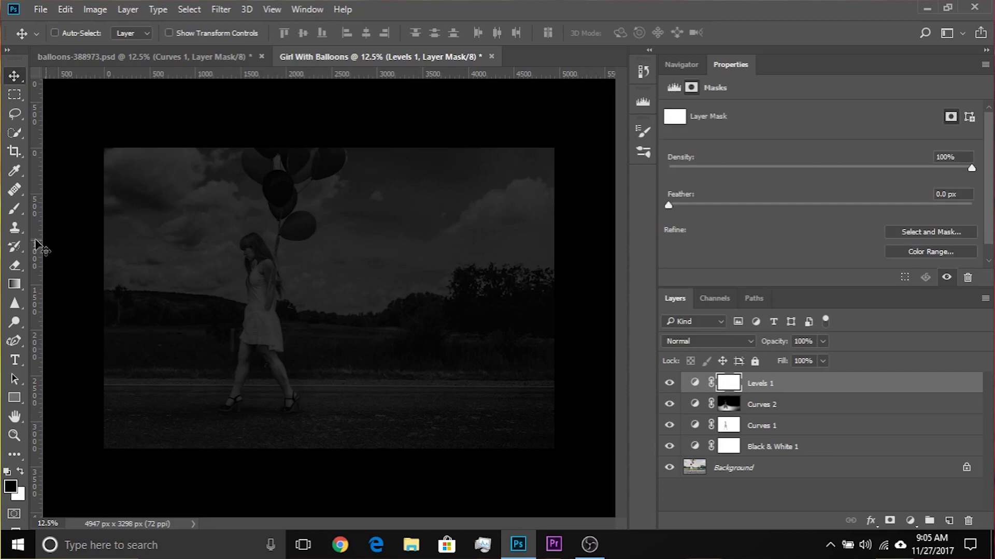
{"action": "left_click", "coordinate": [15, 211]}
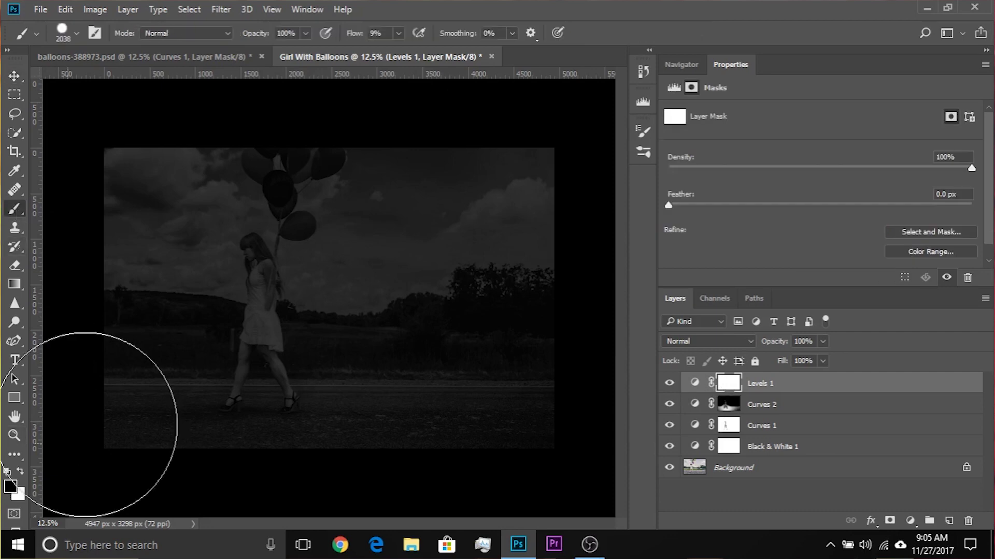
{"action": "mouse_move", "coordinate": [256, 279]}
{"action": "left_mouse_down"}
{"action": "mouse_move", "coordinate": [228, 279]}
{"action": "mouse_move", "coordinate": [265, 275]}
{"action": "left_mouse_up"}
{"action": "left_click_drag", "start_coordinate": [267, 337], "coordinate": [269, 155]}
{"action": "mouse_move", "coordinate": [270, 284]}
{"action": "left_mouse_down"}
{"action": "mouse_move", "coordinate": [272, 225]}
{"action": "mouse_move", "coordinate": [265, 434]}
{"action": "mouse_move", "coordinate": [275, 479]}
{"action": "left_mouse_up"}
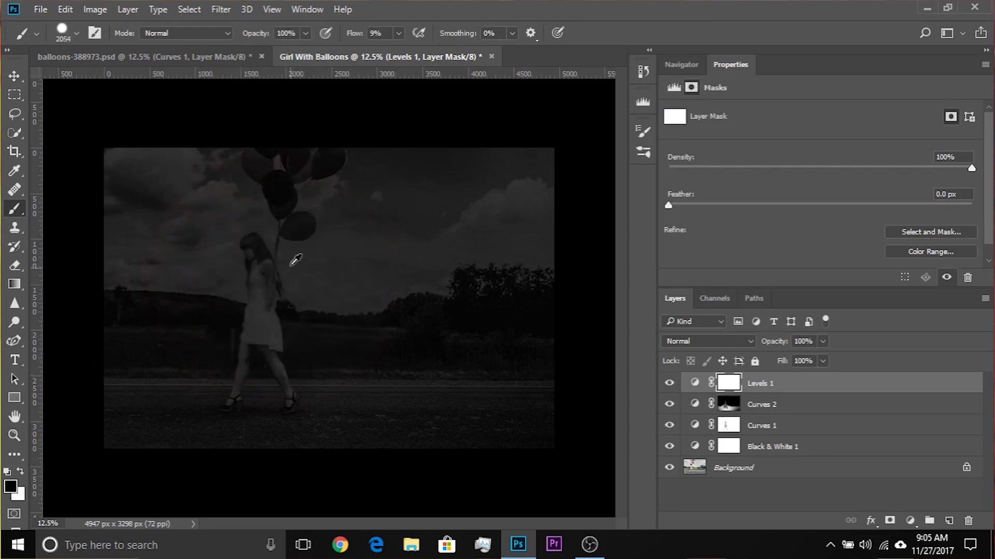
{"action": "left_click", "coordinate": [76, 33]}
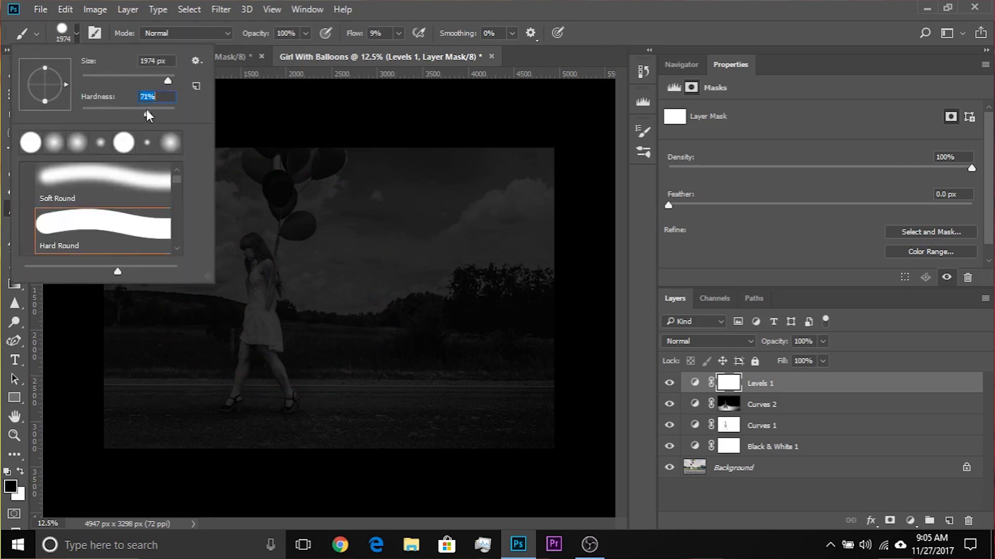
{"action": "left_click", "coordinate": [446, 4]}
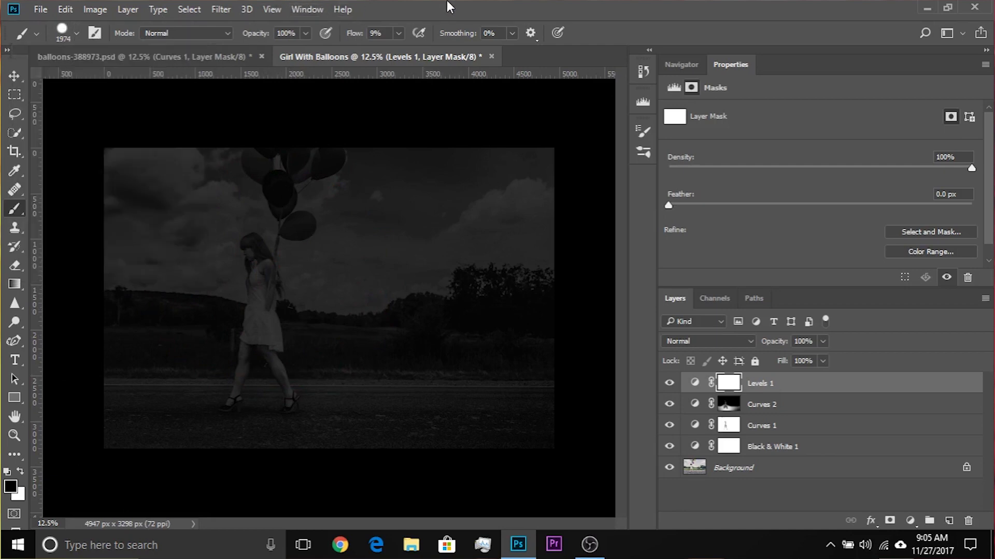
Step: Set the brush flow to 100% and the size to 1782, and paint one black circle over the girl on the Levels 1 mask
{"action": "mouse_move", "coordinate": [277, 279]}
{"action": "left_mouse_down"}
{"action": "mouse_move", "coordinate": [237, 272]}
{"action": "mouse_move", "coordinate": [300, 282]}
{"action": "mouse_move", "coordinate": [247, 282]}
{"action": "mouse_move", "coordinate": [264, 279]}
{"action": "mouse_move", "coordinate": [270, 238]}
{"action": "mouse_move", "coordinate": [264, 378]}
{"action": "mouse_move", "coordinate": [260, 139]}
{"action": "mouse_move", "coordinate": [257, 394]}
{"action": "mouse_move", "coordinate": [254, 405]}
{"action": "mouse_move", "coordinate": [237, 407]}
{"action": "left_mouse_up"}
{"action": "left_click", "coordinate": [401, 34]}
{"action": "left_click_drag", "start_coordinate": [464, 51], "coordinate": [468, 51]}
{"action": "left_click_drag", "start_coordinate": [214, 318], "coordinate": [237, 324]}
{"action": "left_click", "coordinate": [258, 300]}
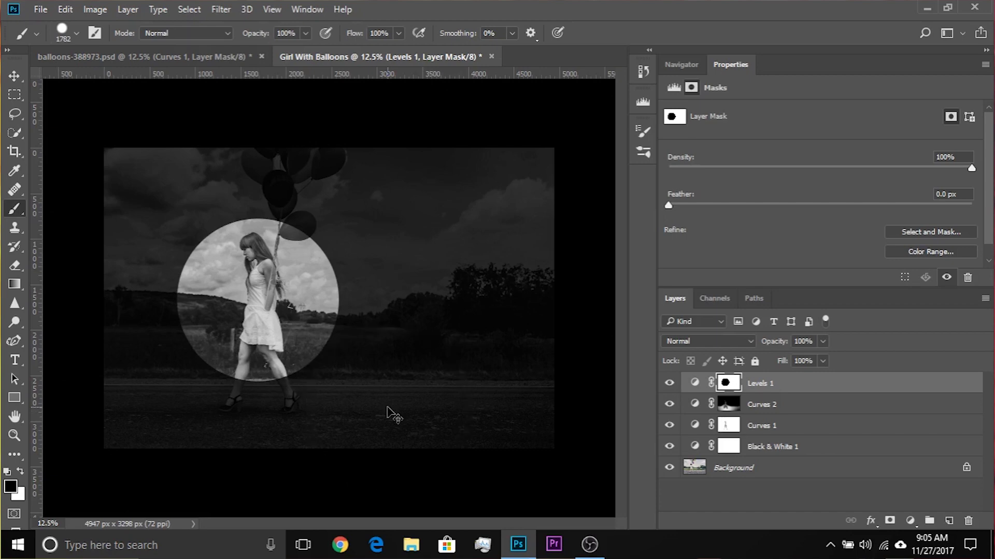
Step: Stretch the black circle on the Levels 1 mask into a wide oval, about 259% wide and 164% high, around the girl and landscape
{"action": "key", "text": "ctrl+t"}
{"action": "left_click_drag", "start_coordinate": [266, 221], "coordinate": [265, 174]}
{"action": "left_click_drag", "start_coordinate": [346, 273], "coordinate": [527, 275]}
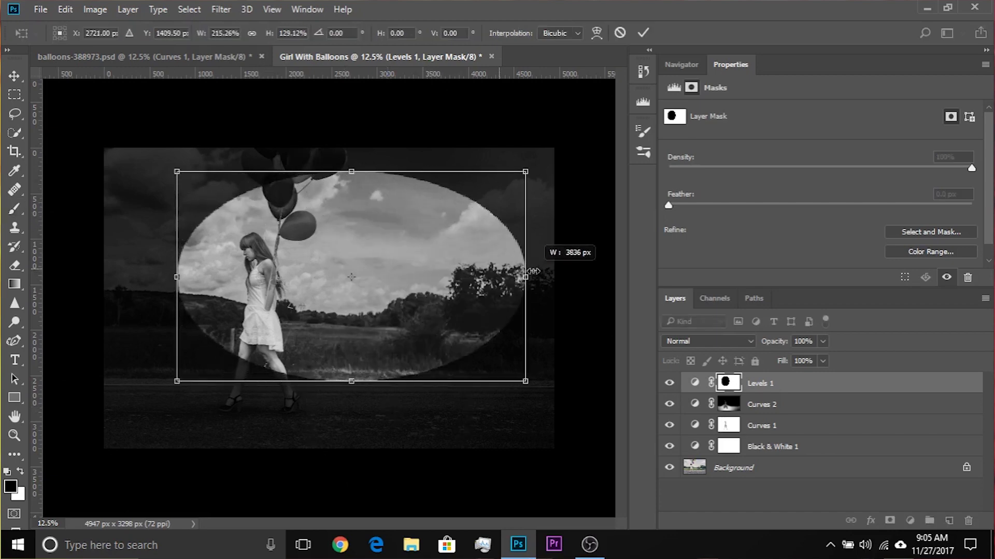
{"action": "left_click_drag", "start_coordinate": [176, 279], "coordinate": [135, 277]}
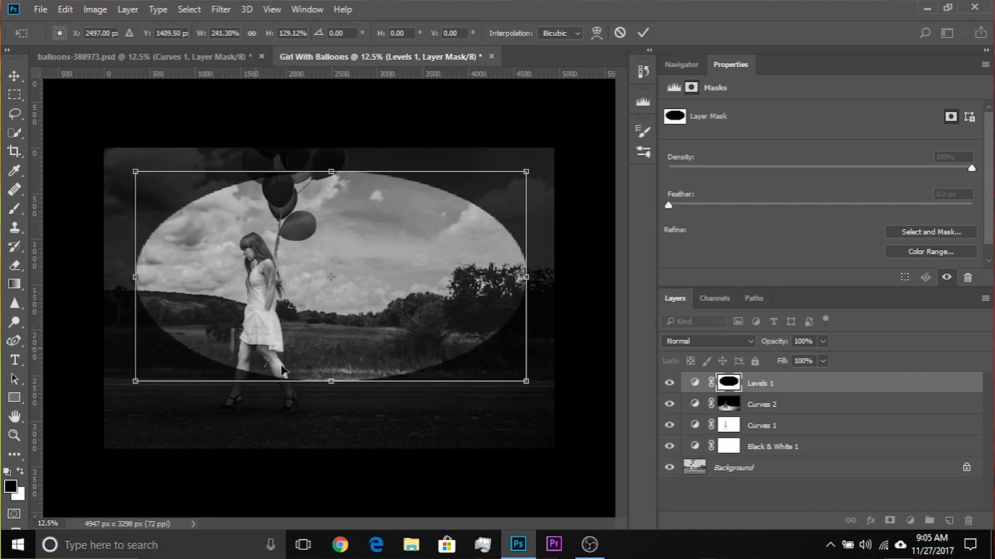
{"action": "left_click_drag", "start_coordinate": [331, 385], "coordinate": [332, 438]}
{"action": "left_click_drag", "start_coordinate": [139, 304], "coordinate": [89, 303]}
{"action": "left_click_drag", "start_coordinate": [521, 310], "coordinate": [507, 309]}
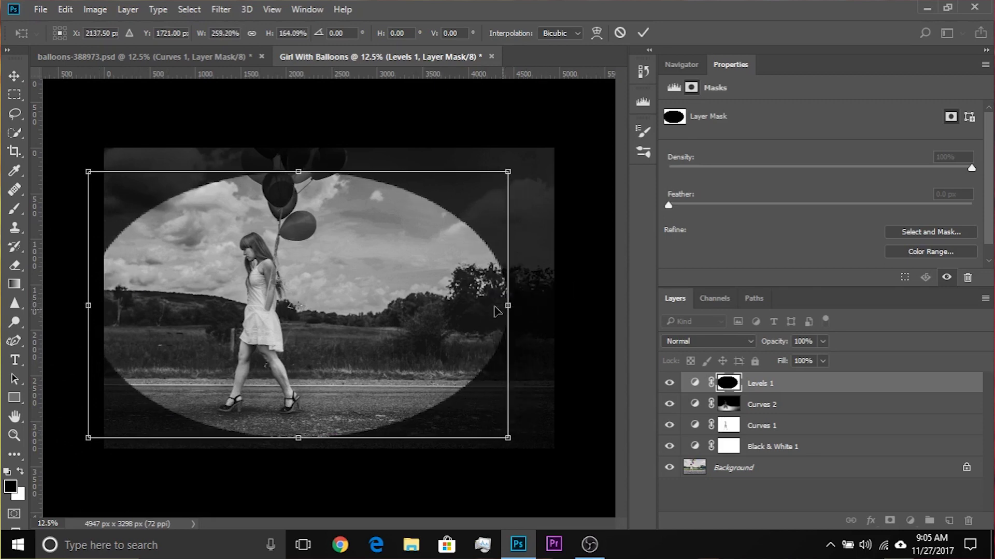
Step: Extend the mask oval upward past the balloons to about 255% width and 195% height, and apply the transform
{"action": "left_click_drag", "start_coordinate": [285, 164], "coordinate": [289, 123]}
{"action": "mouse_move", "coordinate": [508, 286]}
{"action": "left_mouse_down"}
{"action": "mouse_move", "coordinate": [496, 286]}
{"action": "mouse_move", "coordinate": [507, 288]}
{"action": "left_mouse_up"}
{"action": "left_click_drag", "start_coordinate": [298, 440], "coordinate": [298, 442]}
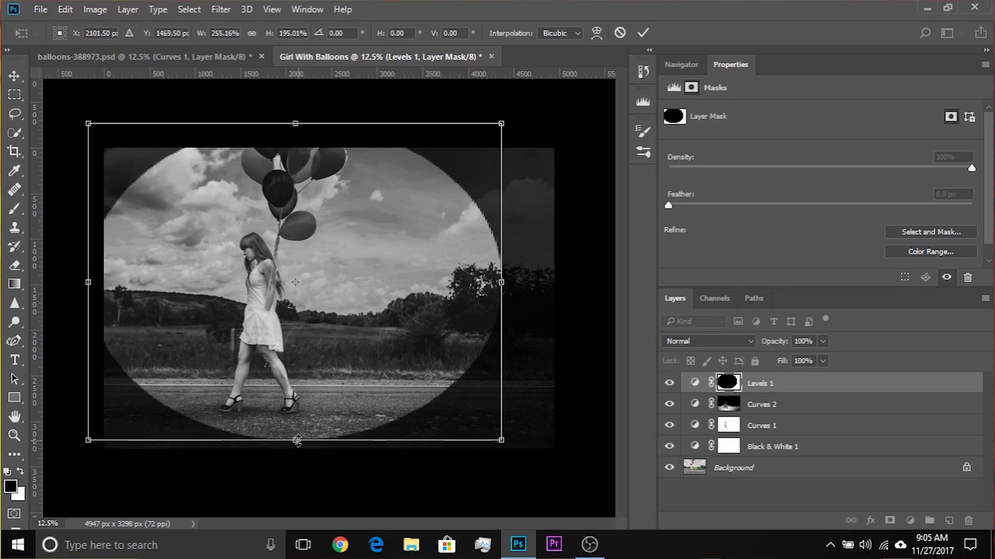
{"action": "key", "text": "Return"}
{"action": "key", "text": "b"}
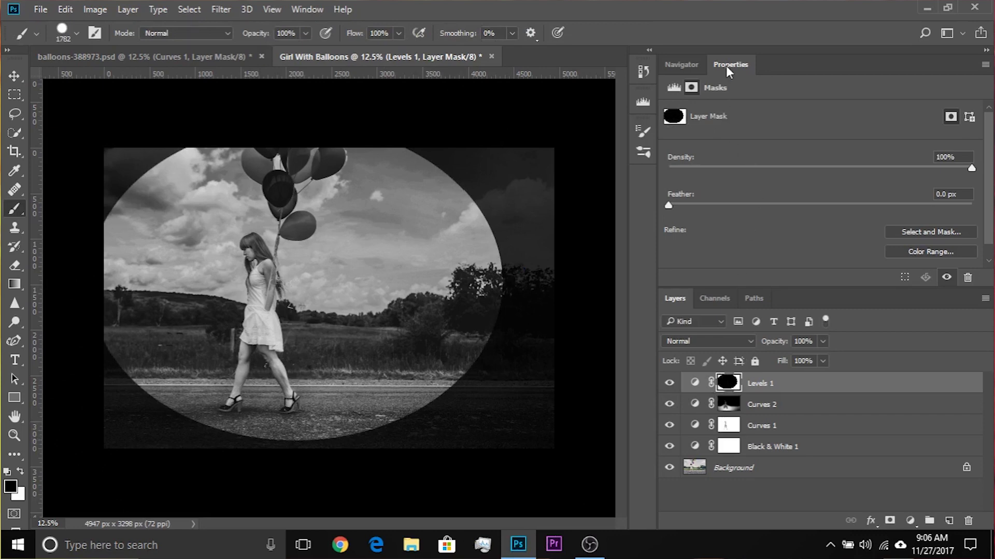
Step: Feather the Levels 1 mask by 520 px and compare the photo with and without the layer
{"action": "left_click", "coordinate": [307, 9]}
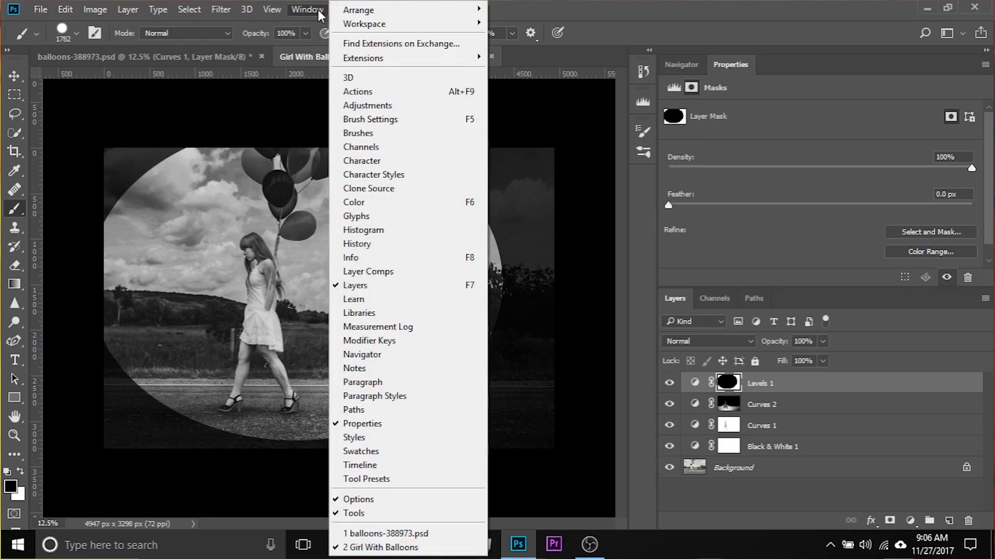
{"action": "left_click", "coordinate": [708, 5]}
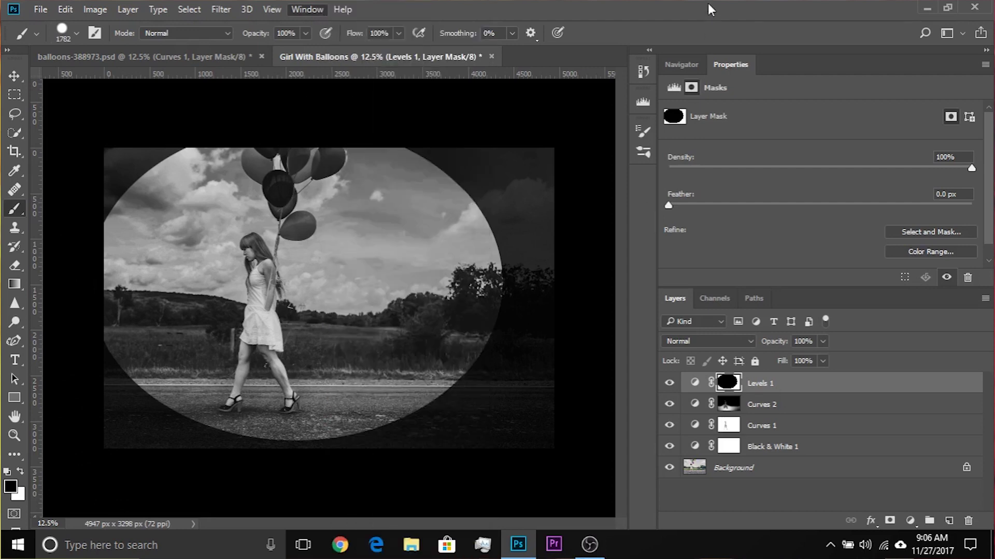
{"action": "left_click_drag", "start_coordinate": [733, 205], "coordinate": [934, 194]}
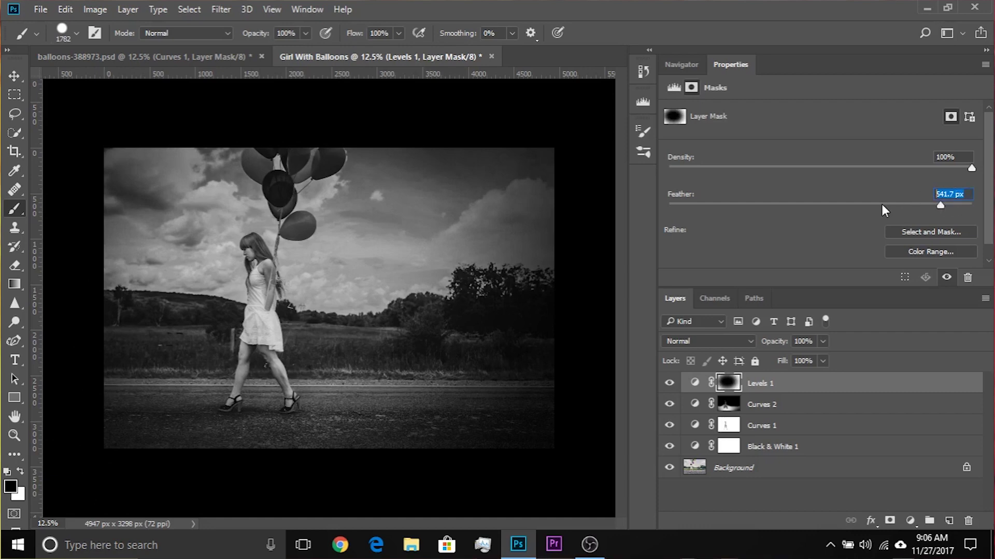
{"action": "type", "text": "520"}
{"action": "key", "text": "Return"}
{"action": "left_click", "coordinate": [669, 384]}
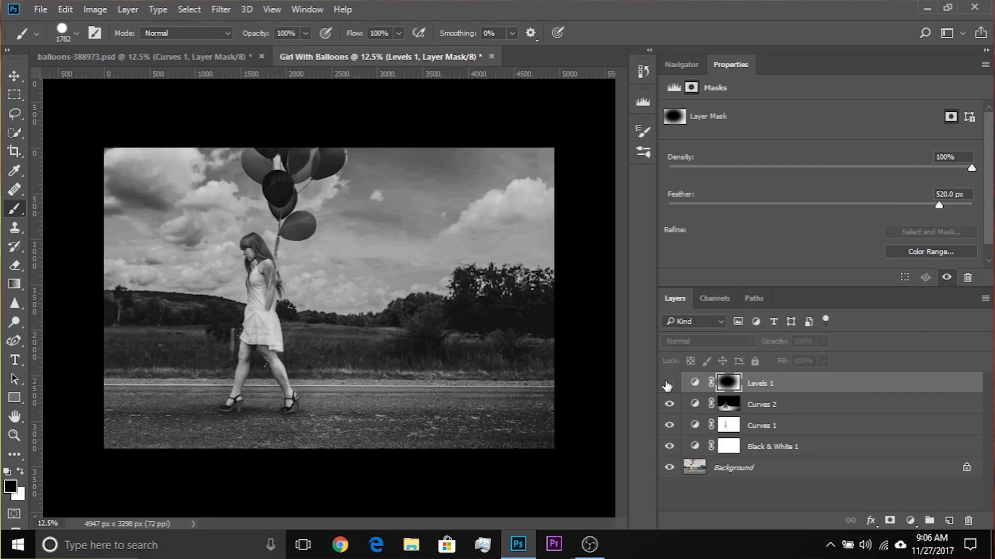
{"action": "left_click", "coordinate": [669, 383]}
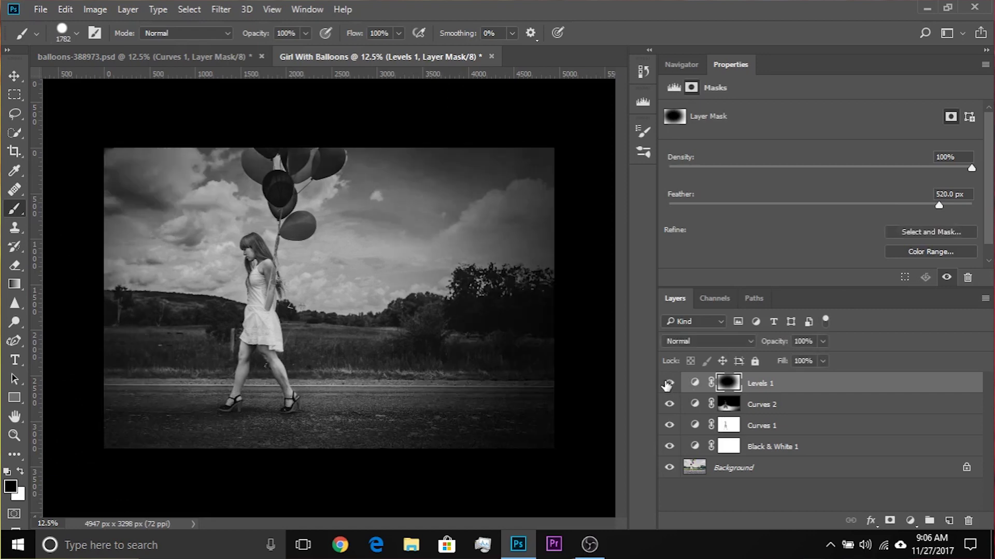
Step: Add a Curves adjustment layer above Levels 1 and raise the curve's black point, shifting it slightly inward, to fade the shadows
{"action": "left_click", "coordinate": [910, 522]}
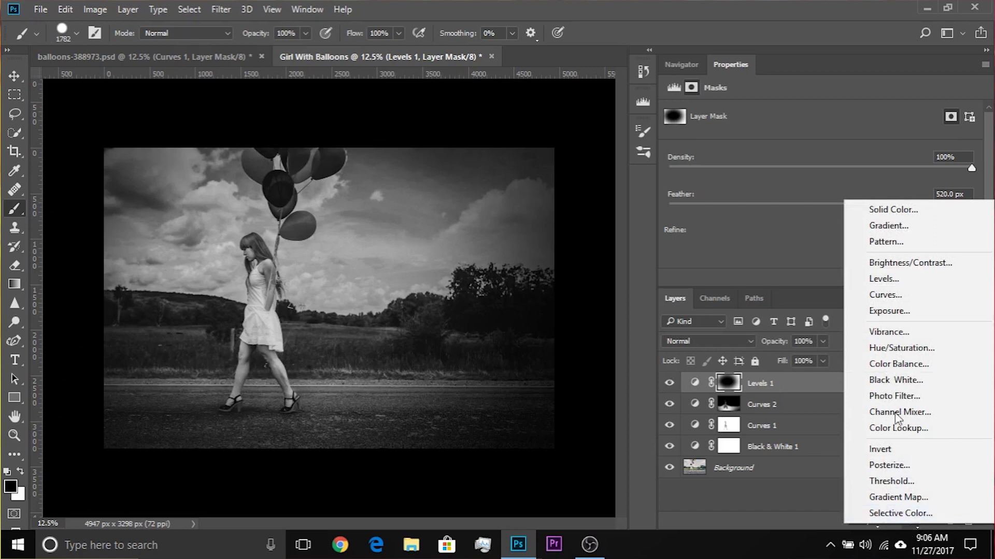
{"action": "left_click", "coordinate": [886, 295]}
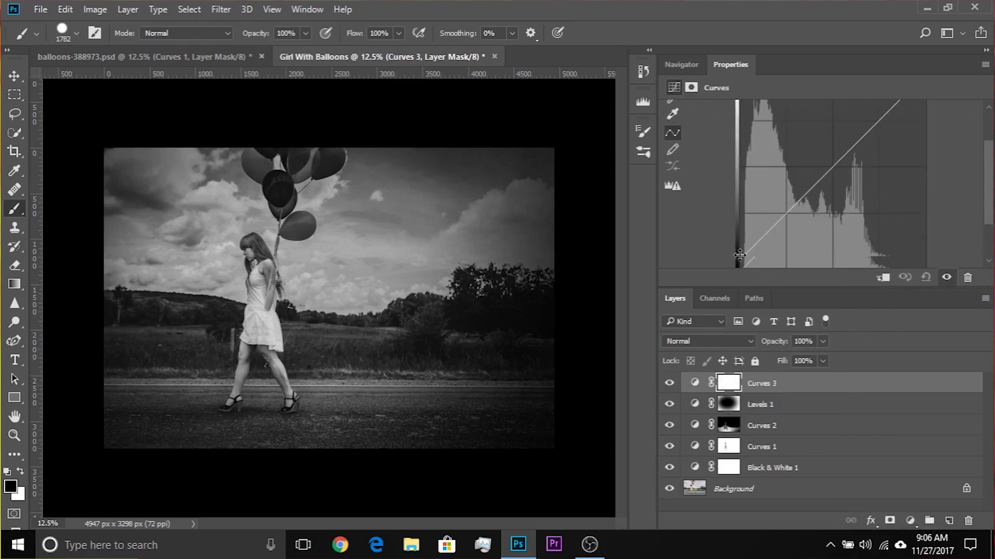
{"action": "mouse_move", "coordinate": [733, 254]}
{"action": "left_mouse_down"}
{"action": "mouse_move", "coordinate": [720, 231]}
{"action": "mouse_move", "coordinate": [751, 231]}
{"action": "mouse_move", "coordinate": [752, 249]}
{"action": "mouse_move", "coordinate": [732, 235]}
{"action": "left_mouse_up"}
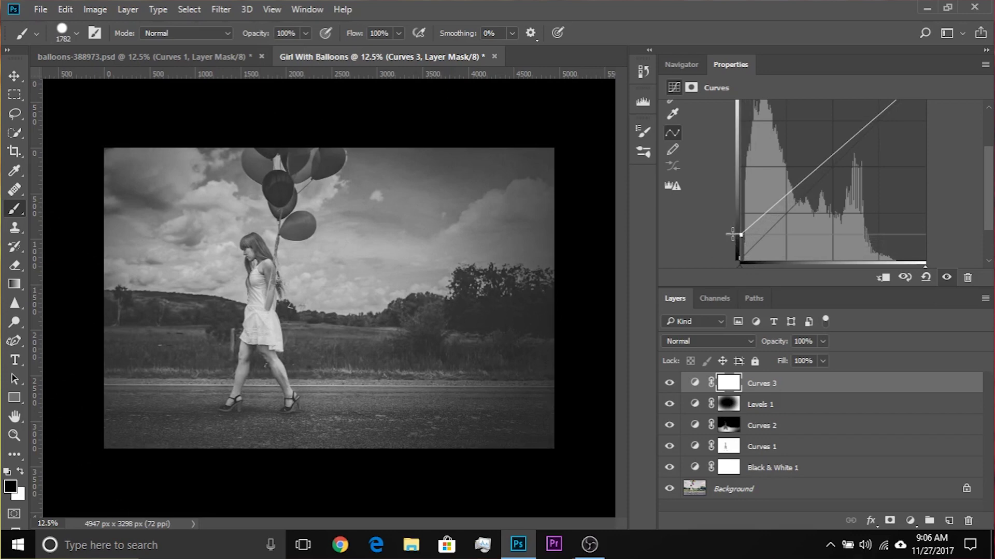
{"action": "left_click_drag", "start_coordinate": [740, 234], "coordinate": [750, 233]}
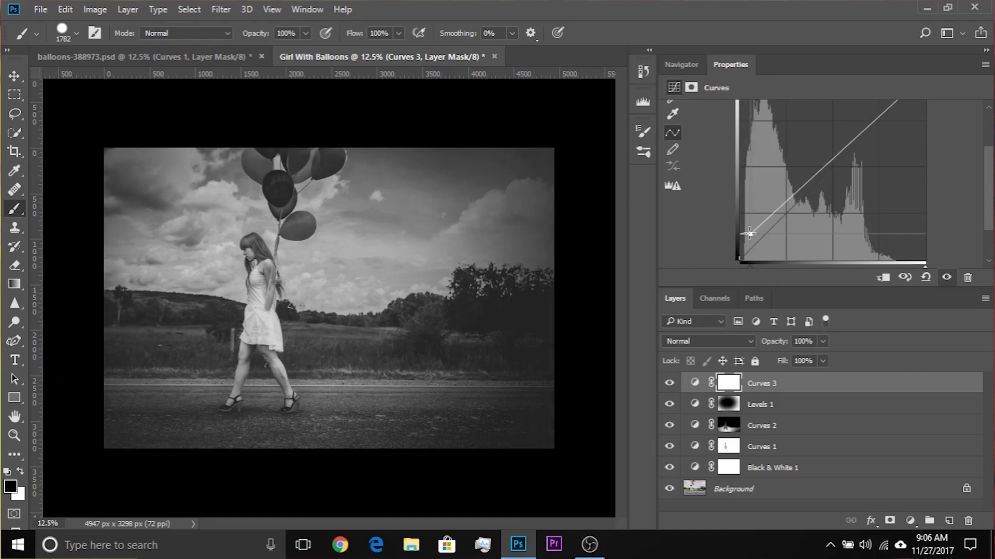
{"action": "left_click_drag", "start_coordinate": [749, 233], "coordinate": [750, 233]}
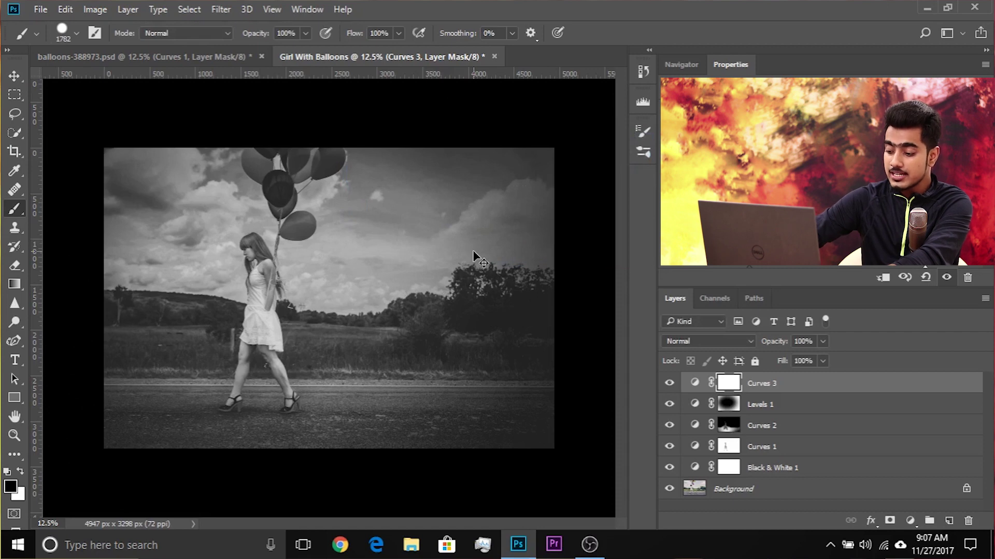
Step: Create a new layer named Noise above Curves 3, using Overlay mode and filled with 50% gray
{"action": "key", "text": "ctrl+shift+n"}
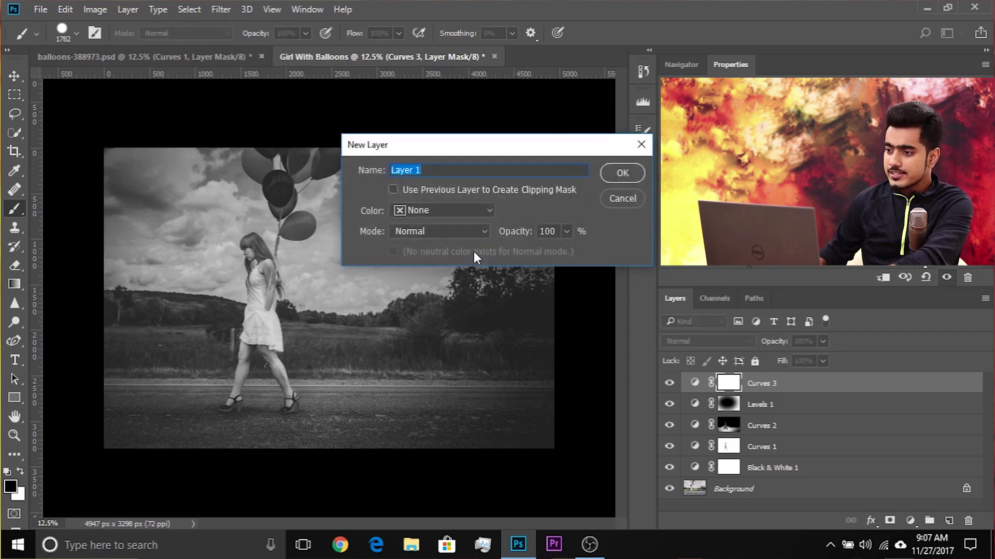
{"action": "left_click", "coordinate": [622, 199]}
{"action": "left_click", "coordinate": [128, 9]}
{"action": "mouse_move", "coordinate": [171, 23]}
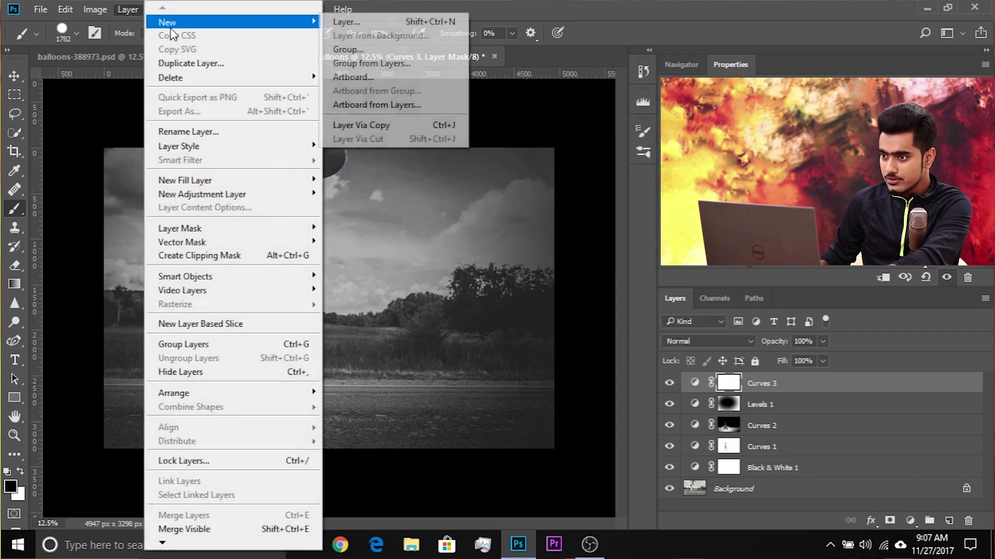
{"action": "left_click", "coordinate": [346, 22]}
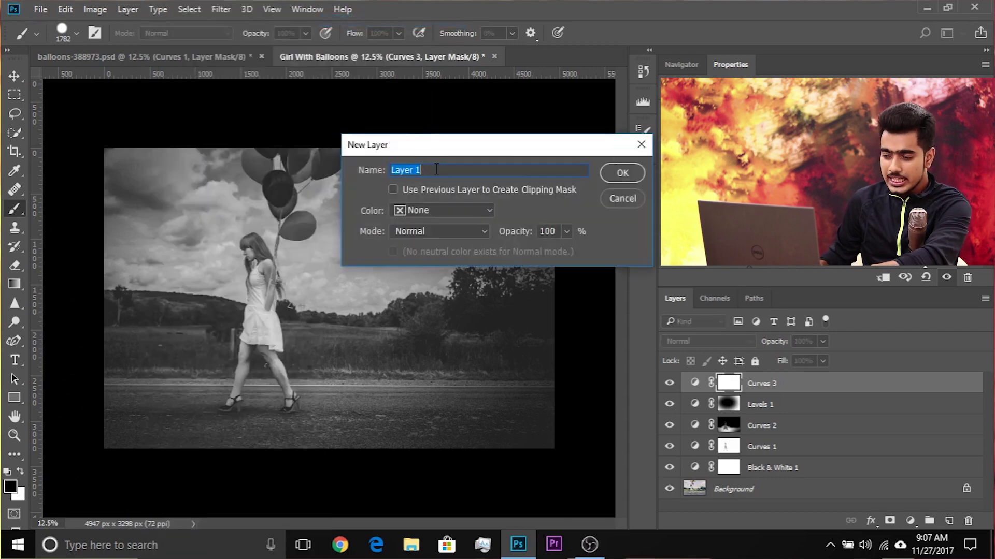
{"action": "type", "text": "Noise"}
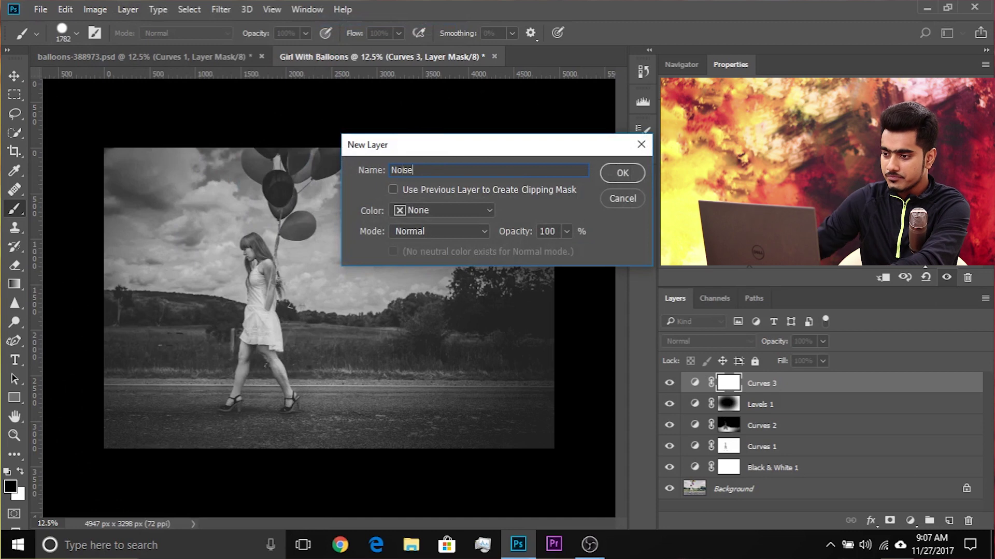
{"action": "left_click", "coordinate": [435, 231]}
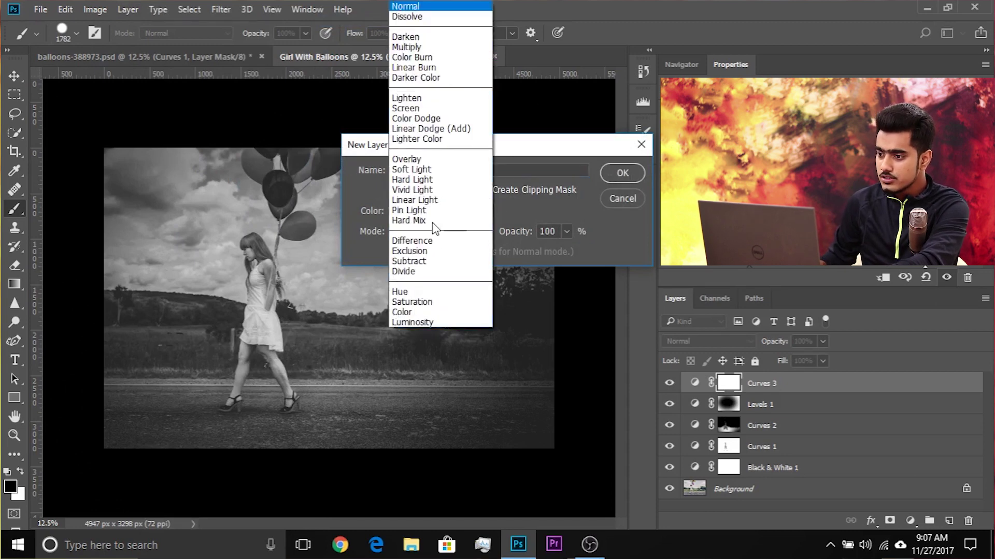
{"action": "left_click", "coordinate": [406, 159]}
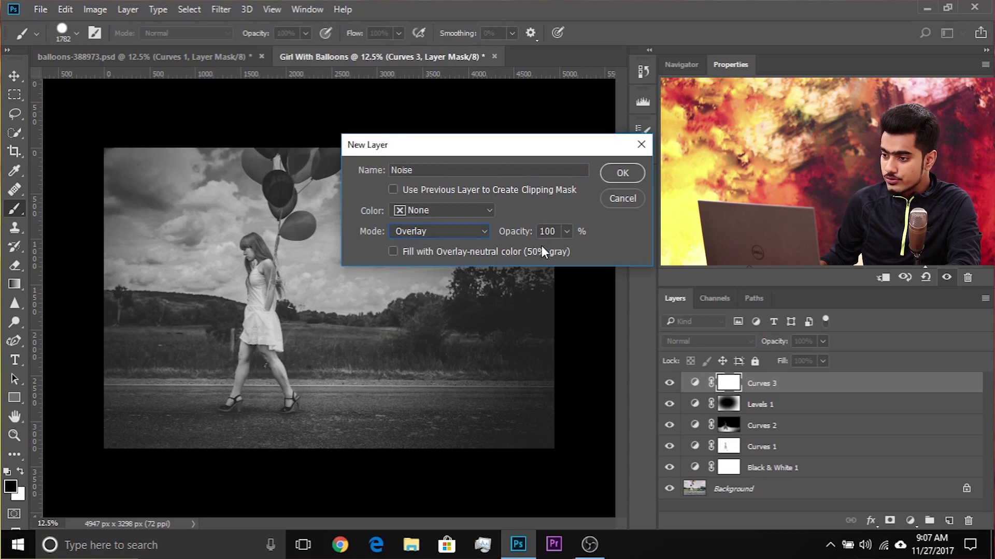
{"action": "left_click", "coordinate": [635, 172]}
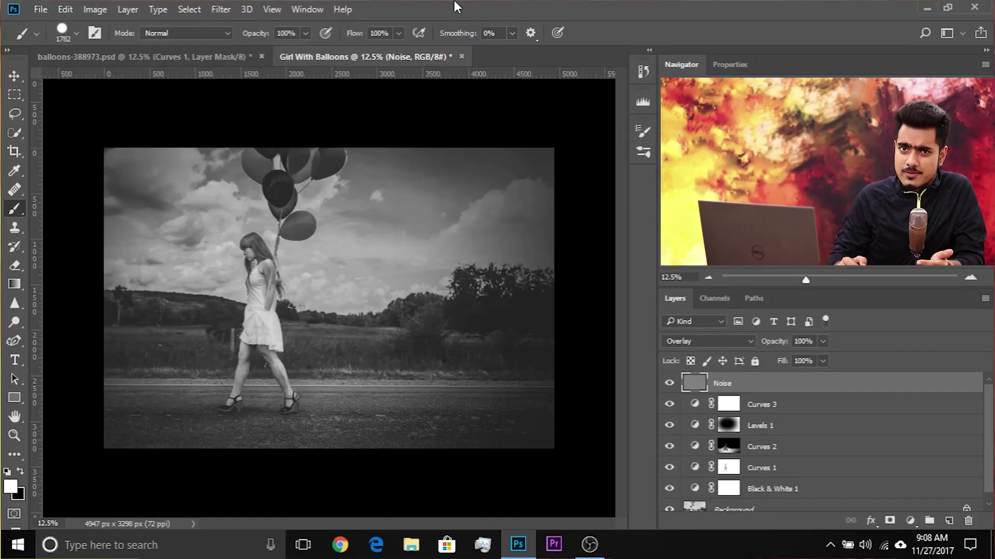
Step: Try the Add Noise filter on the Noise layer with uniform, monochromatic noise at 87.93% and 29.02%
{"action": "left_click", "coordinate": [221, 10]}
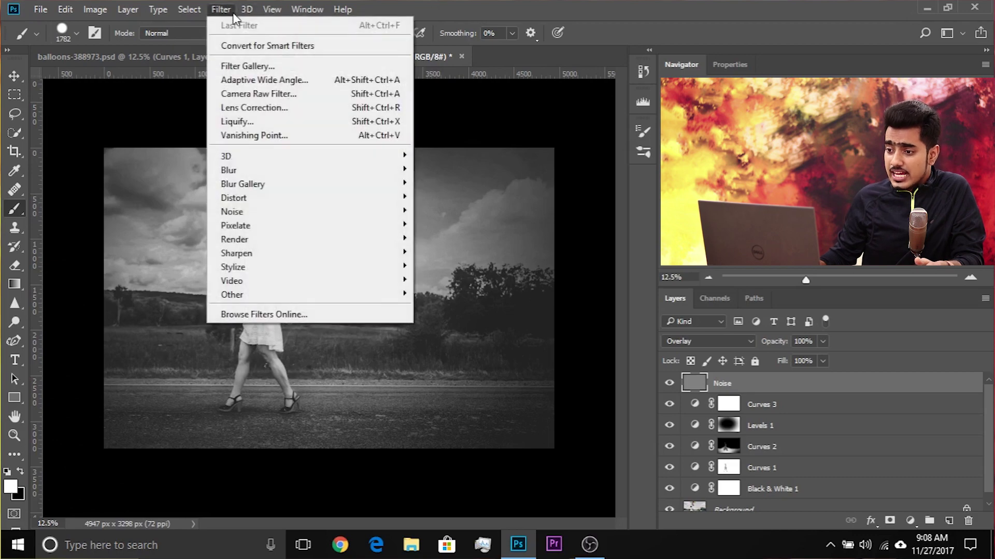
{"action": "mouse_move", "coordinate": [293, 213]}
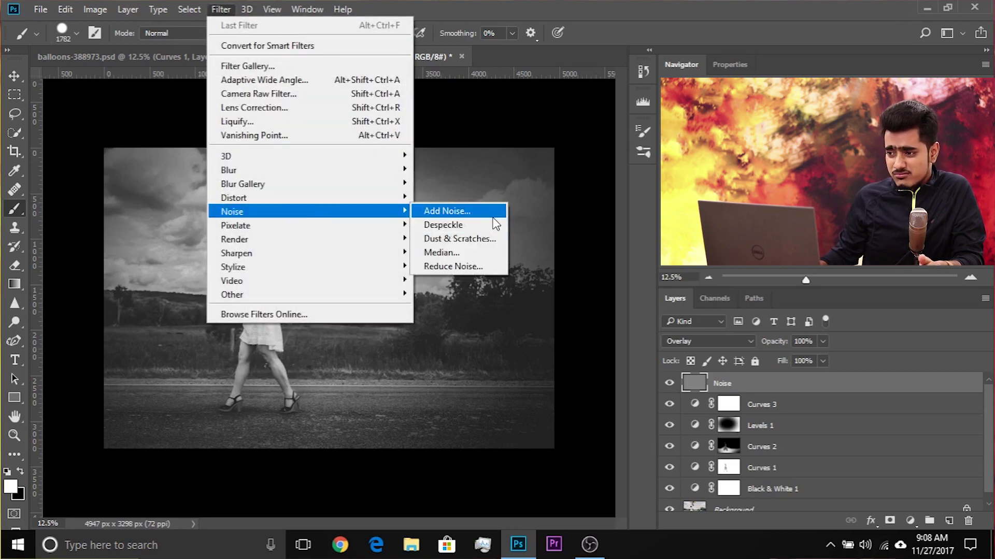
{"action": "left_click", "coordinate": [492, 217]}
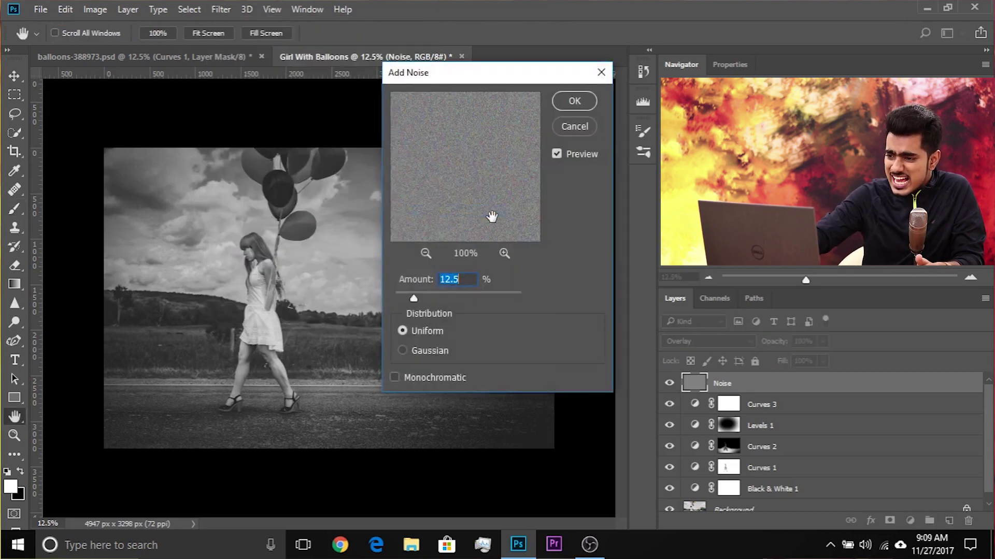
{"action": "key", "text": "ctrl+plus"}
{"action": "key", "text": "ctrl+plus"}
{"action": "key", "text": "ctrl+plus"}
{"action": "left_click_drag", "start_coordinate": [183, 261], "coordinate": [378, 262]}
{"action": "left_click_drag", "start_coordinate": [414, 300], "coordinate": [465, 302]}
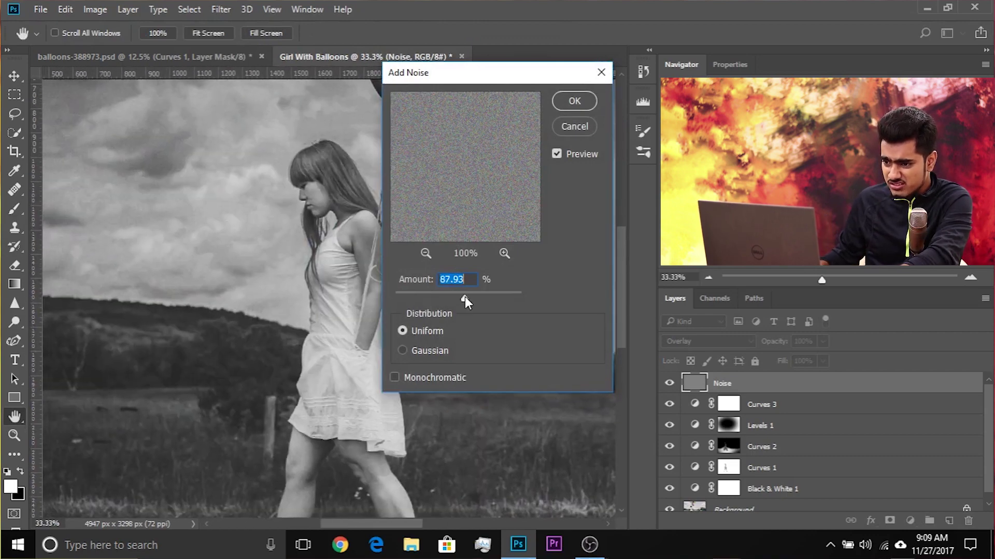
{"action": "left_click", "coordinate": [394, 377]}
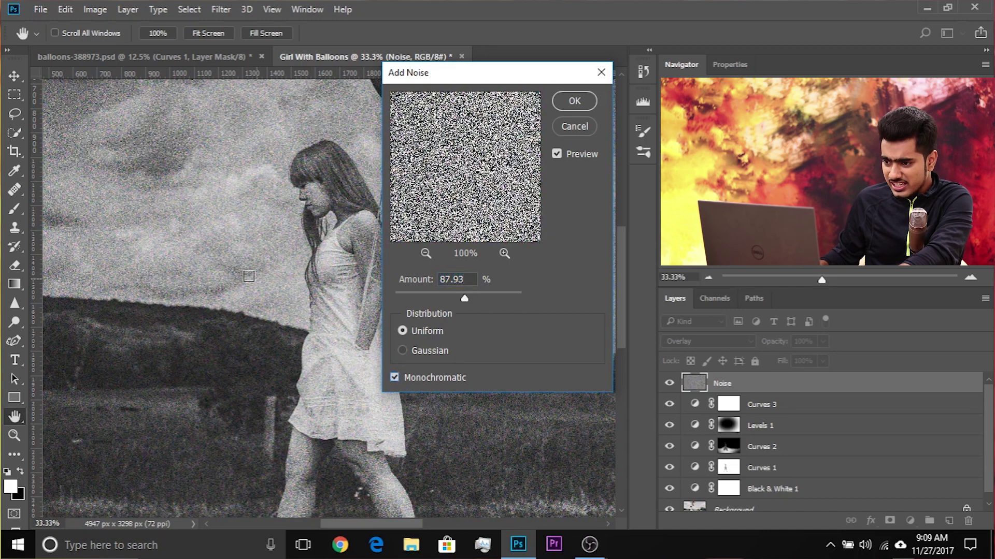
{"action": "left_click", "coordinate": [434, 294]}
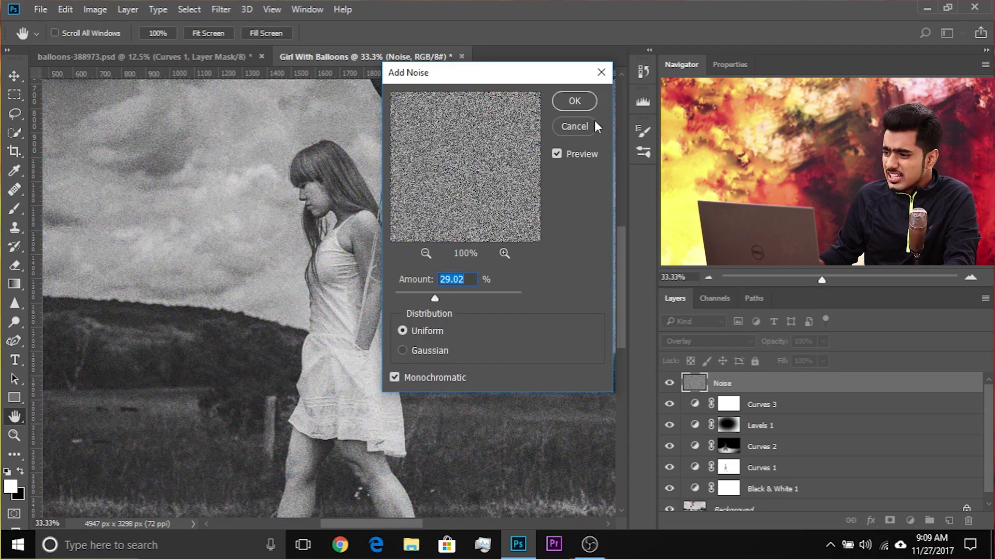
{"action": "left_click", "coordinate": [574, 124]}
Step: Start a Field Blur on the Noise layer and raise its grain noise amount to 100%
{"action": "key", "text": "b"}
{"action": "scroll", "coordinate": [573, 125], "scroll_direction": "down", "scroll_amount": 3}
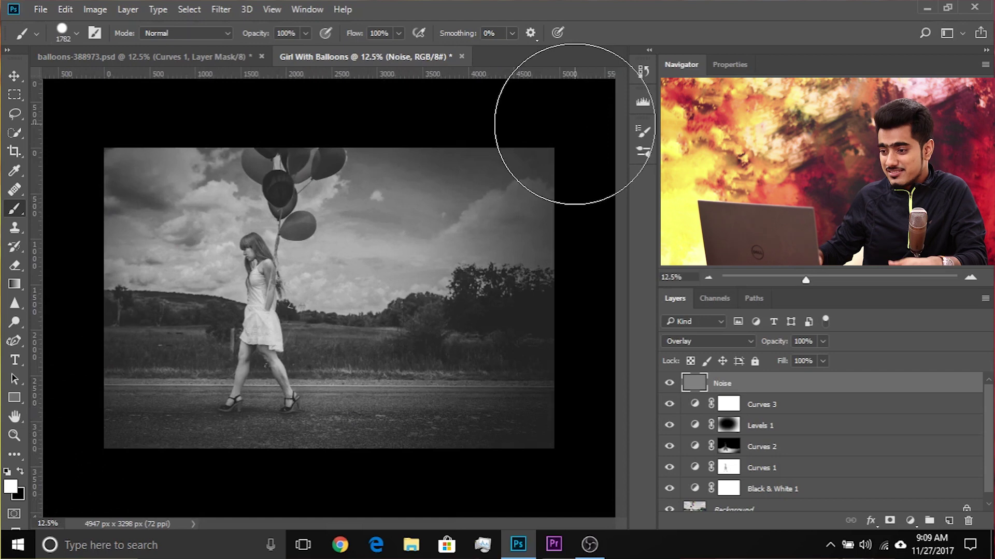
{"action": "key", "text": "ctrl+plus"}
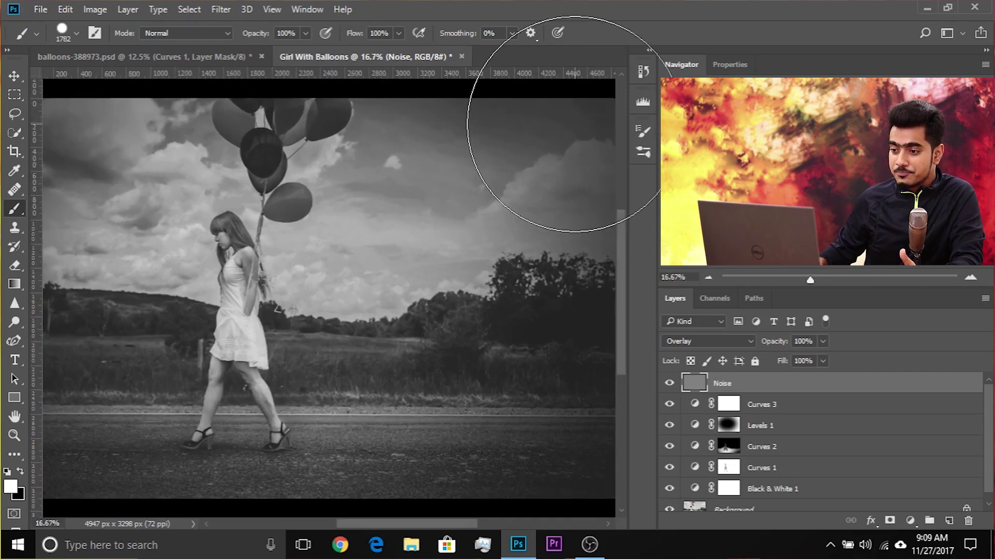
{"action": "left_click", "coordinate": [221, 9]}
{"action": "mouse_move", "coordinate": [306, 187]}
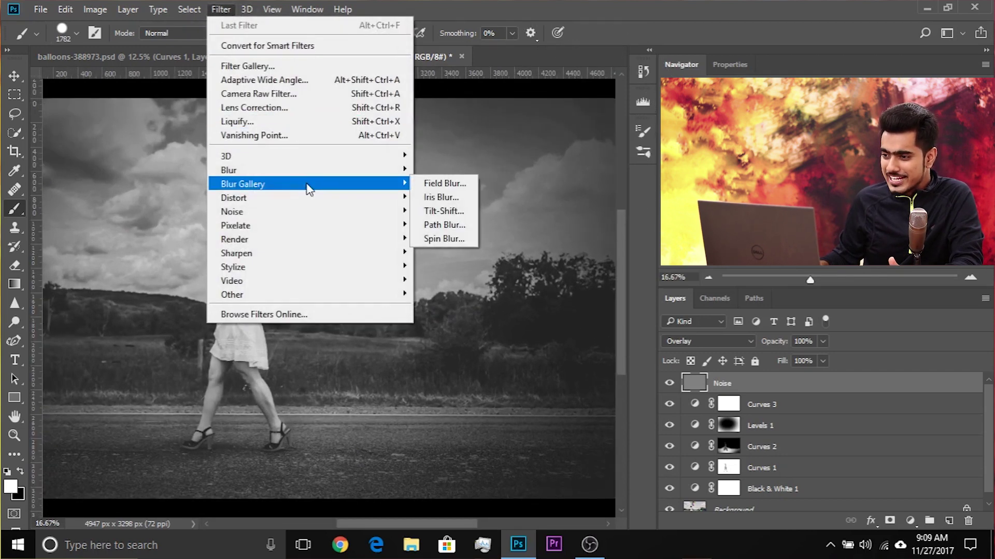
{"action": "left_click", "coordinate": [444, 184]}
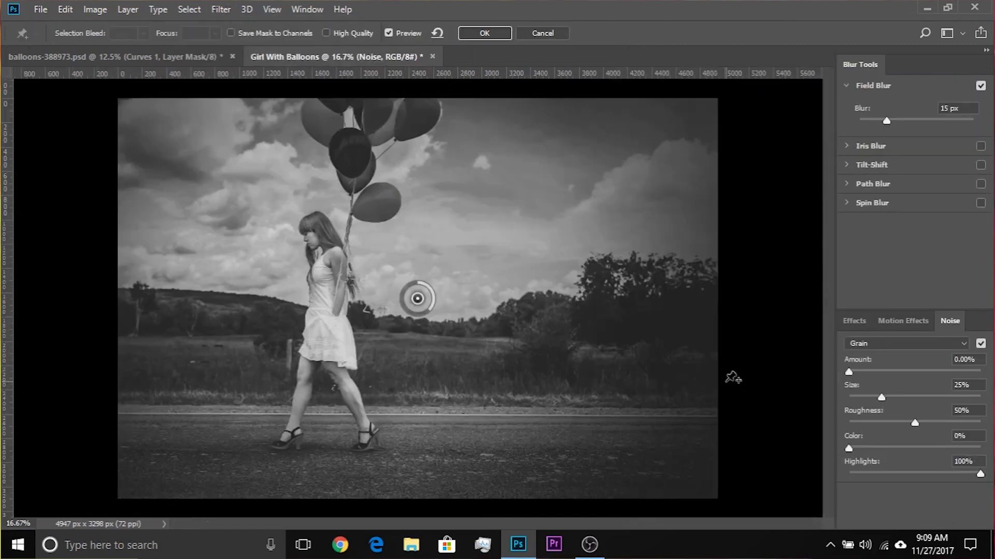
{"action": "key", "text": "ctrl+plus"}
{"action": "key", "text": "ctrl+plus"}
{"action": "left_click_drag", "start_coordinate": [433, 268], "coordinate": [558, 241]}
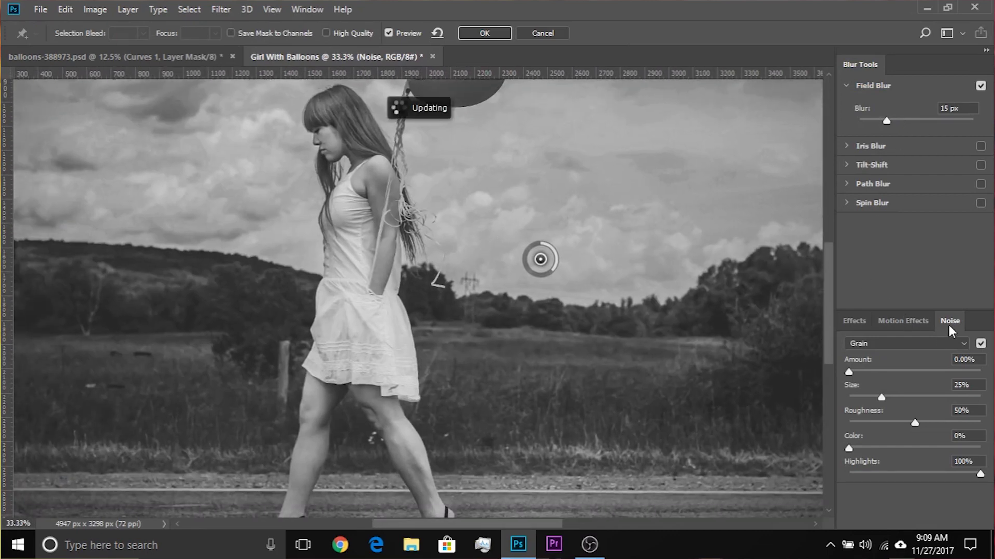
{"action": "left_click", "coordinate": [858, 322]}
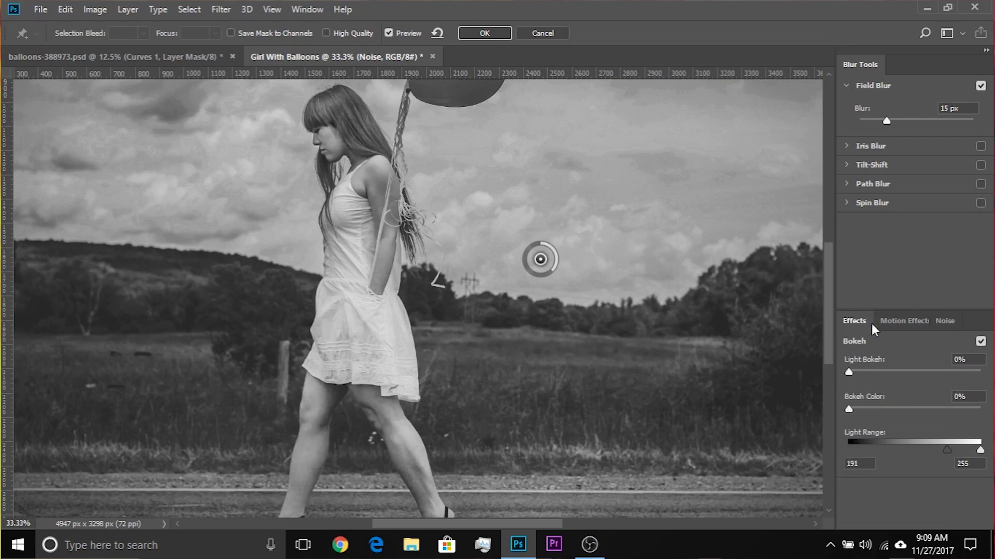
{"action": "left_click", "coordinate": [899, 322]}
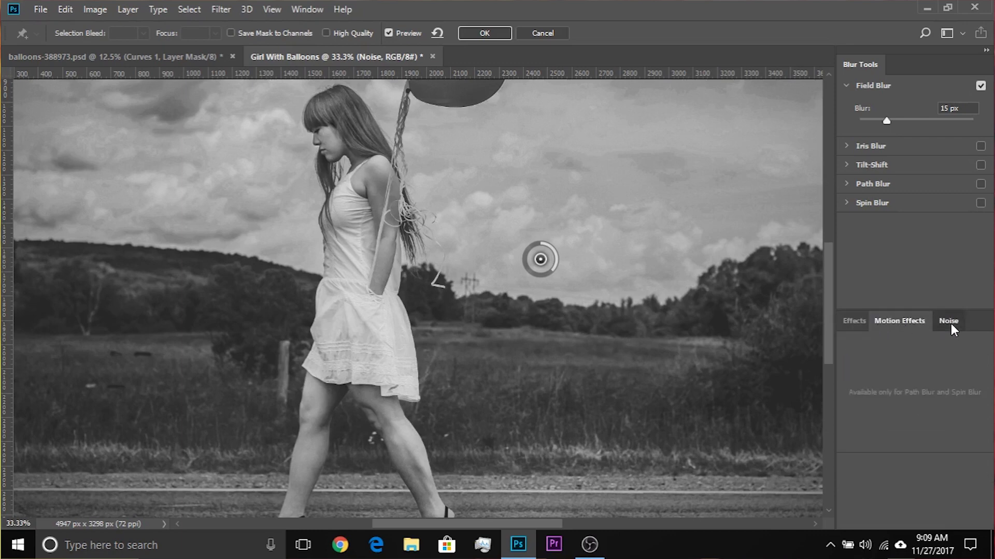
{"action": "left_click", "coordinate": [949, 322]}
{"action": "left_click_drag", "start_coordinate": [853, 371], "coordinate": [988, 372]}
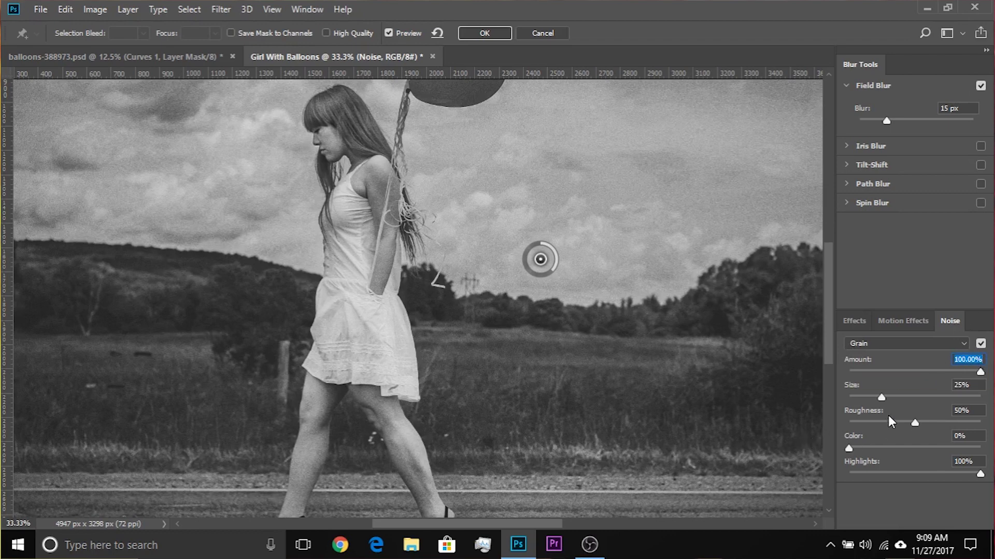
Step: Set the grain size to 61% and its roughness to 51%, and apply the Field Blur to the Noise layer
{"action": "left_click_drag", "start_coordinate": [883, 399], "coordinate": [919, 399]}
{"action": "left_click_drag", "start_coordinate": [924, 397], "coordinate": [933, 422]}
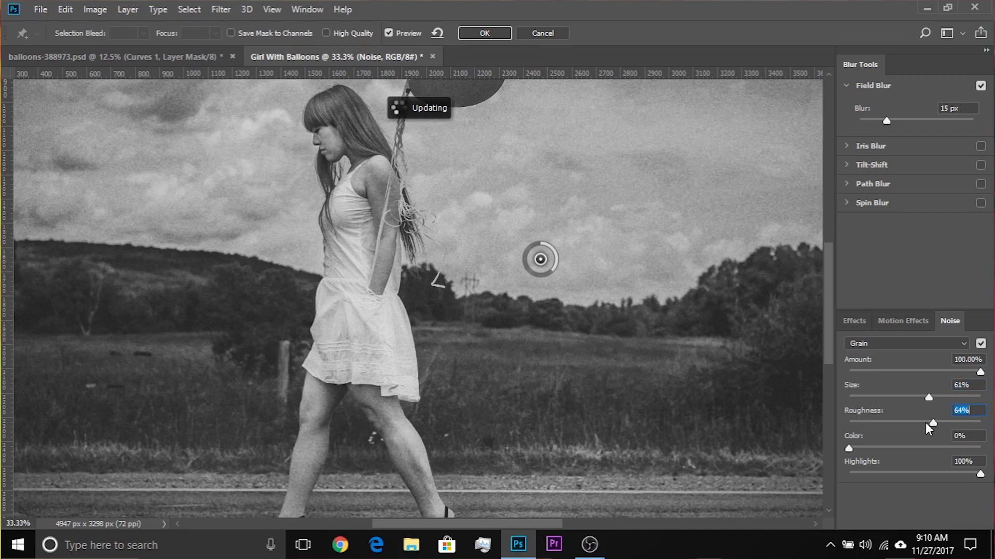
{"action": "left_click", "coordinate": [924, 421]}
{"action": "left_click", "coordinate": [916, 422]}
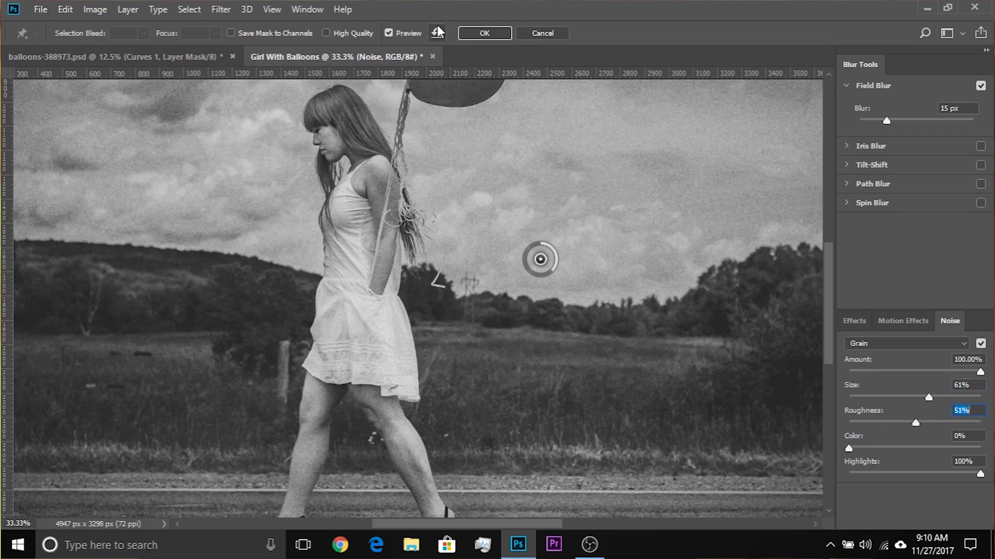
{"action": "left_click", "coordinate": [484, 33]}
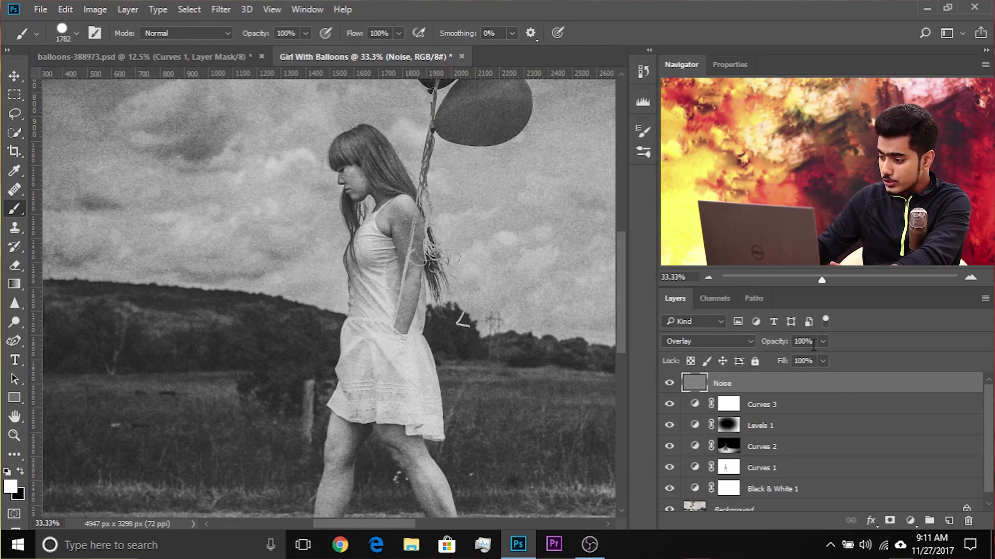
Step: Lower the white limit of the Noise layer's Underlying Layer Blend If range into the midtones to reduce grain in the highlights, and apply
{"action": "key", "text": "ctrl+minus"}
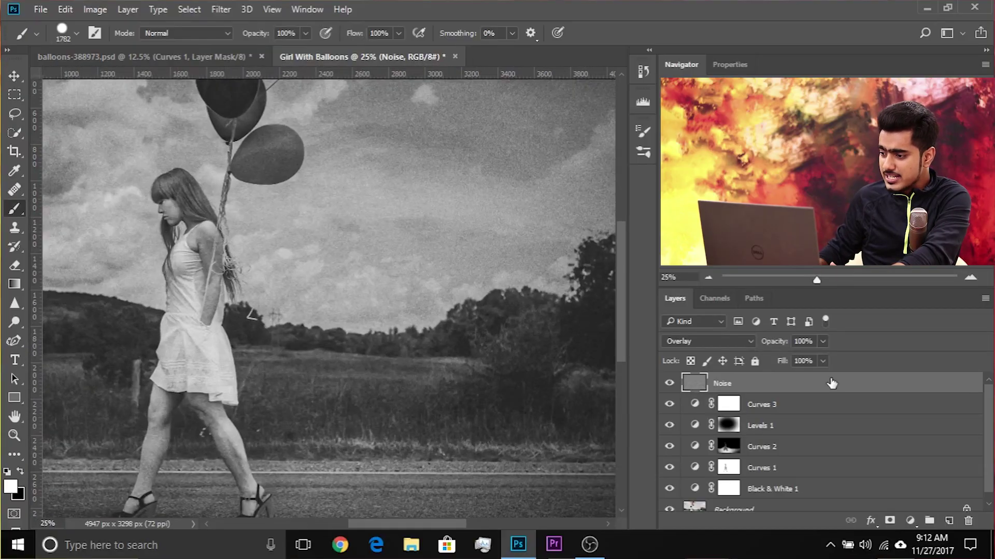
{"action": "double_click", "coordinate": [939, 383]}
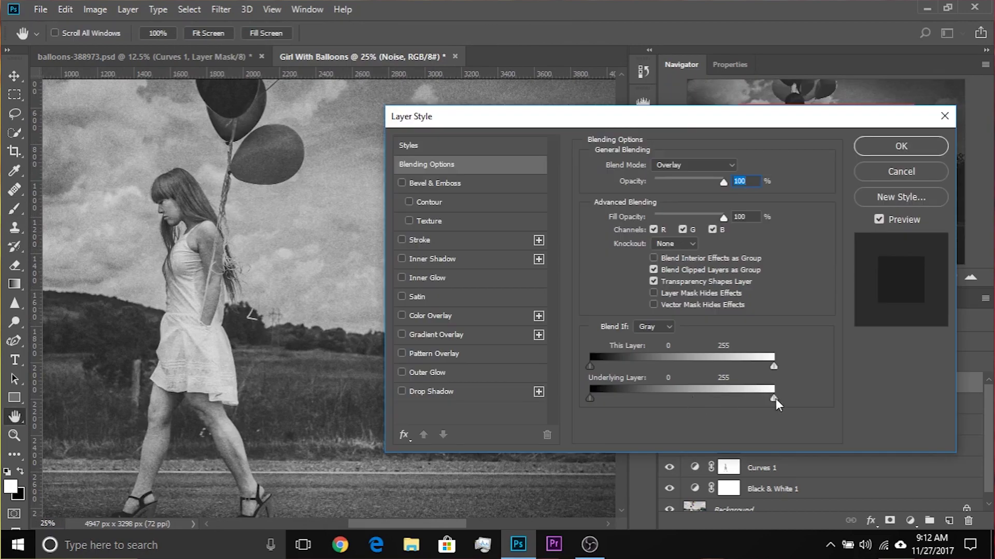
{"action": "left_click_drag", "start_coordinate": [774, 399], "coordinate": [769, 399]}
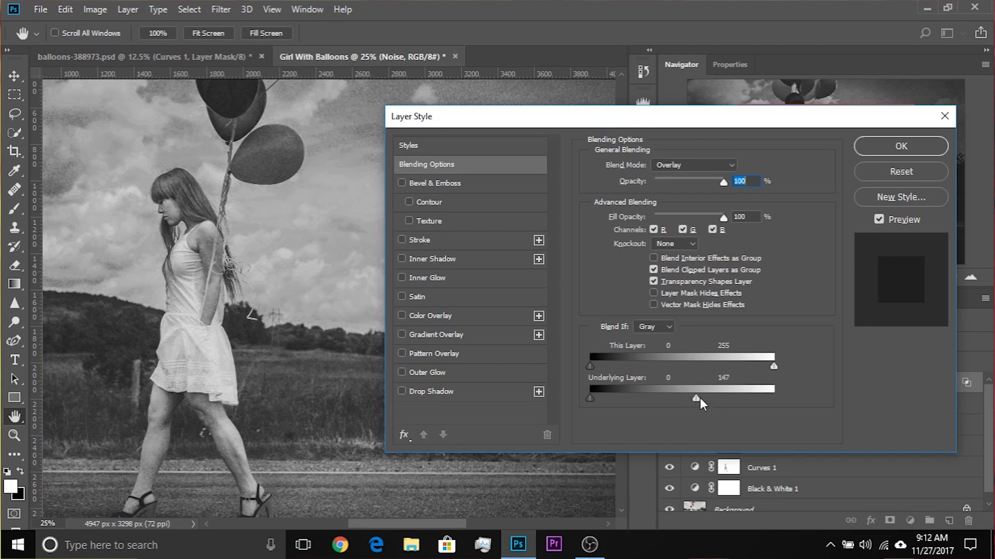
{"action": "left_click_drag", "start_coordinate": [698, 398], "coordinate": [703, 398], "text": "alt"}
{"action": "left_click_drag", "start_coordinate": [659, 385], "coordinate": [664, 385]}
{"action": "left_click", "coordinate": [894, 148]}
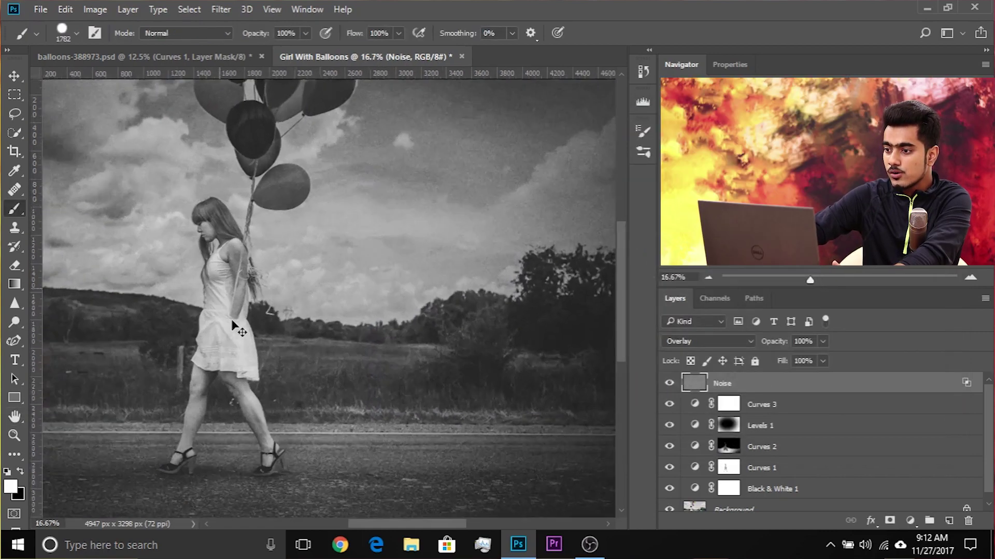
Step: Examine the grain up close across the sky, clouds and balloons, and compare it with the wider view
{"action": "key", "text": "ctrl+plus"}
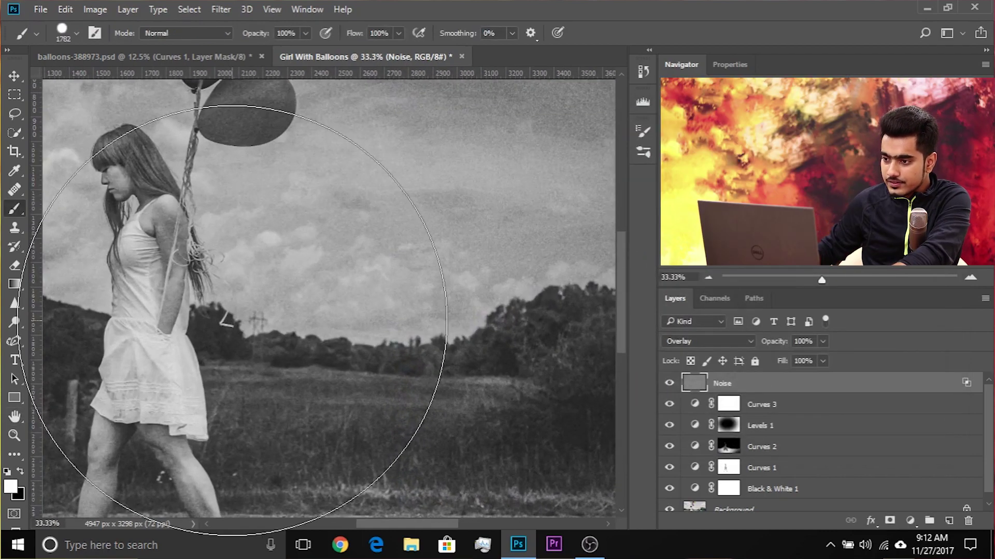
{"action": "left_click_drag", "start_coordinate": [357, 267], "coordinate": [276, 159]}
{"action": "key", "text": "ctrl+plus"}
{"action": "left_click_drag", "start_coordinate": [446, 364], "coordinate": [249, 415]}
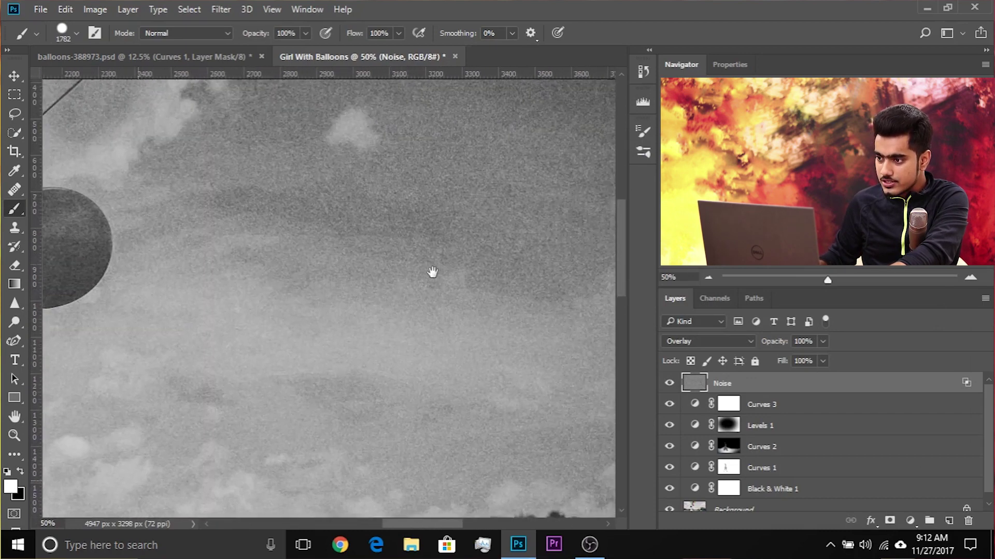
{"action": "left_click_drag", "start_coordinate": [431, 275], "coordinate": [387, 349]}
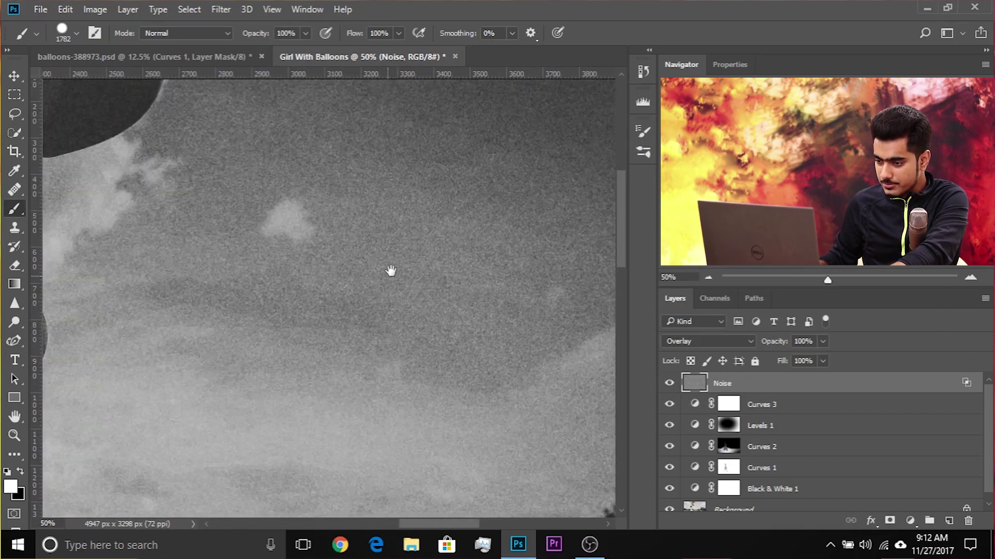
{"action": "left_click_drag", "start_coordinate": [208, 436], "coordinate": [357, 264]}
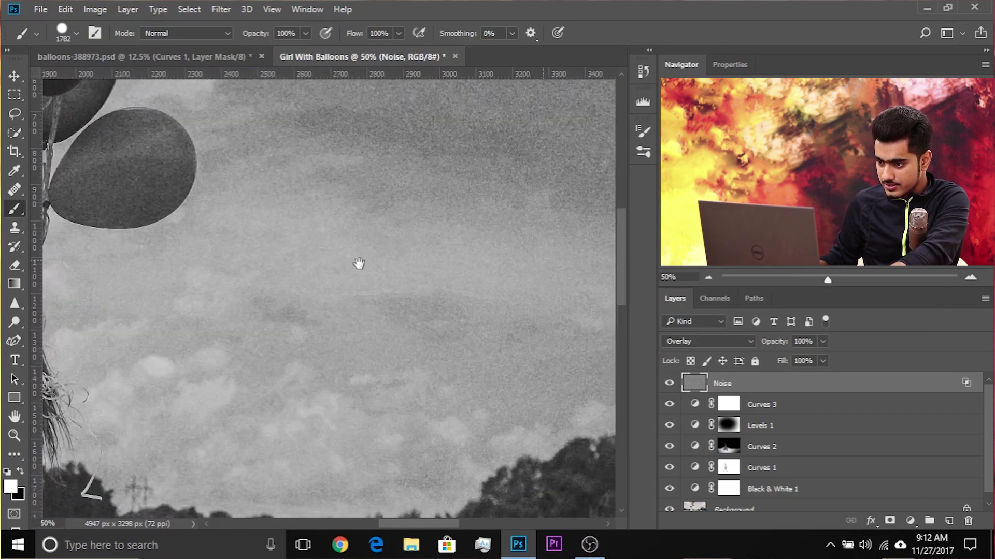
{"action": "left_click", "coordinate": [14, 76]}
{"action": "key", "text": "ctrl+minus"}
{"action": "key", "text": "ctrl+minus"}
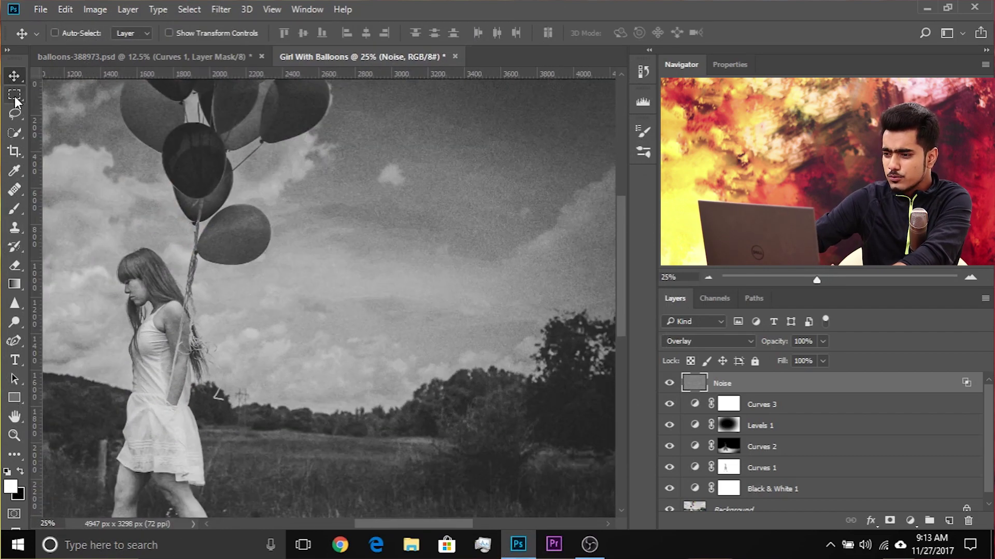
{"action": "left_click_drag", "start_coordinate": [293, 216], "coordinate": [376, 200]}
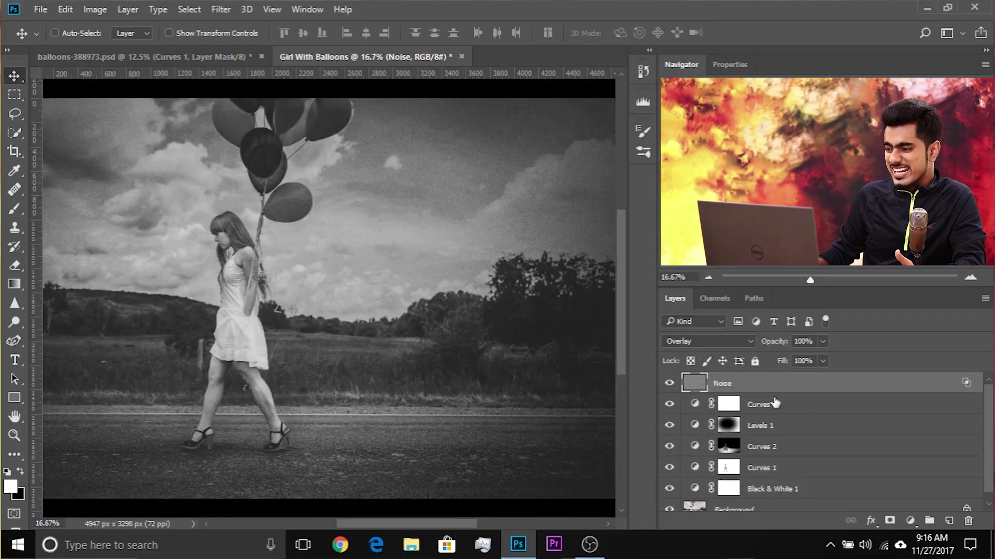
Step: Add a Curves adjustment above Curves 3 and shape a gentle S-curve that lifts the highlights and deepens the shadows
{"action": "left_click", "coordinate": [776, 404]}
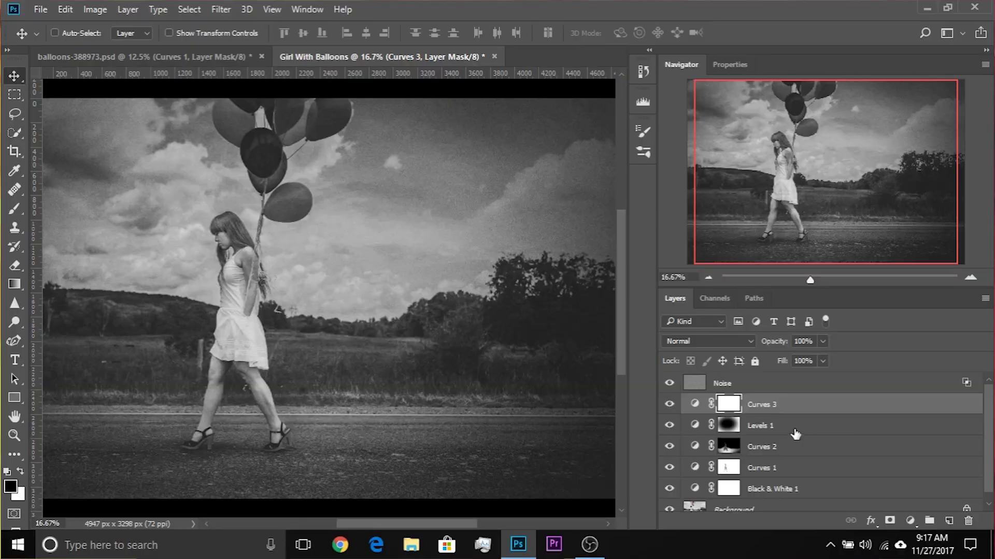
{"action": "left_click", "coordinate": [909, 521]}
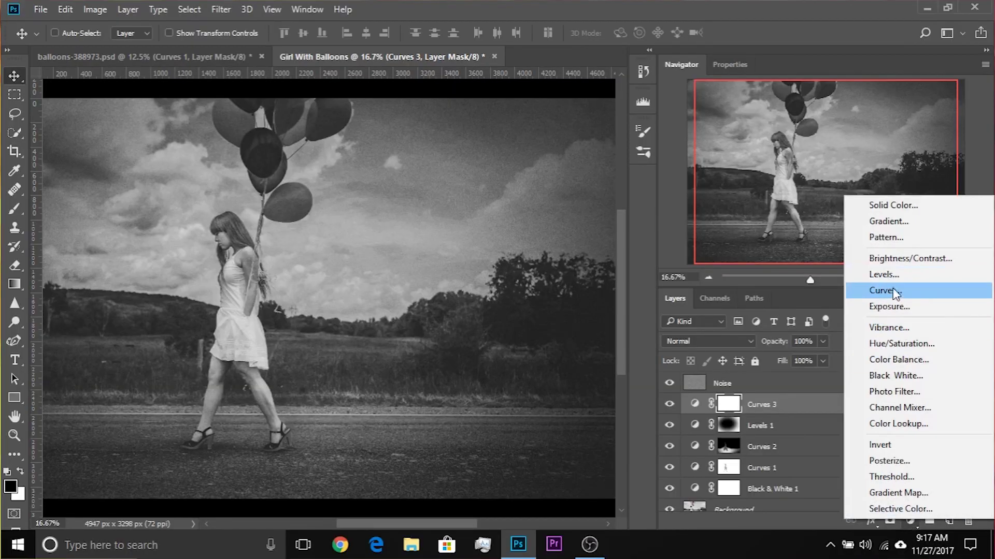
{"action": "left_click", "coordinate": [825, 289]}
{"action": "left_click_drag", "start_coordinate": [859, 201], "coordinate": [859, 193]}
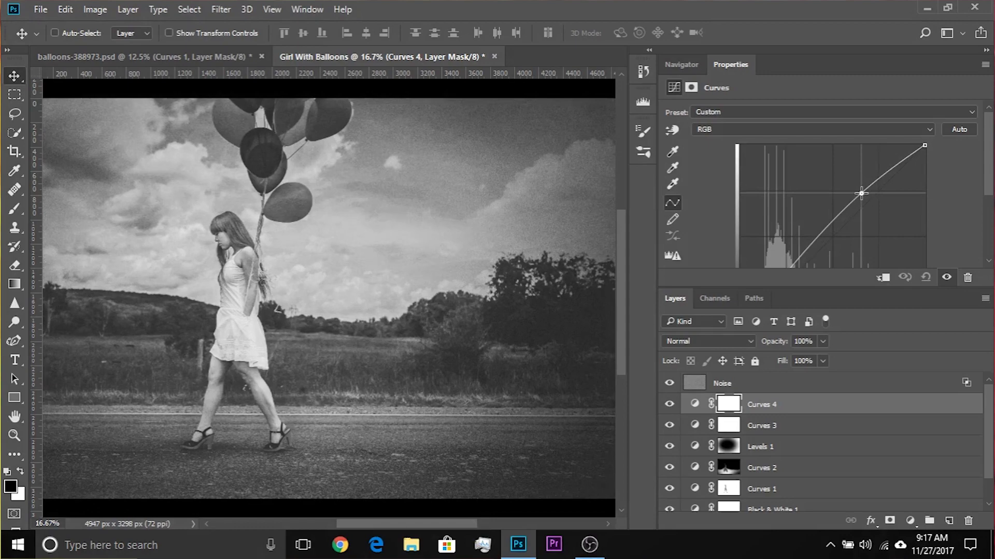
{"action": "scroll", "coordinate": [799, 209], "scroll_direction": "down", "scroll_amount": 2}
{"action": "left_click_drag", "start_coordinate": [798, 215], "coordinate": [809, 220]}
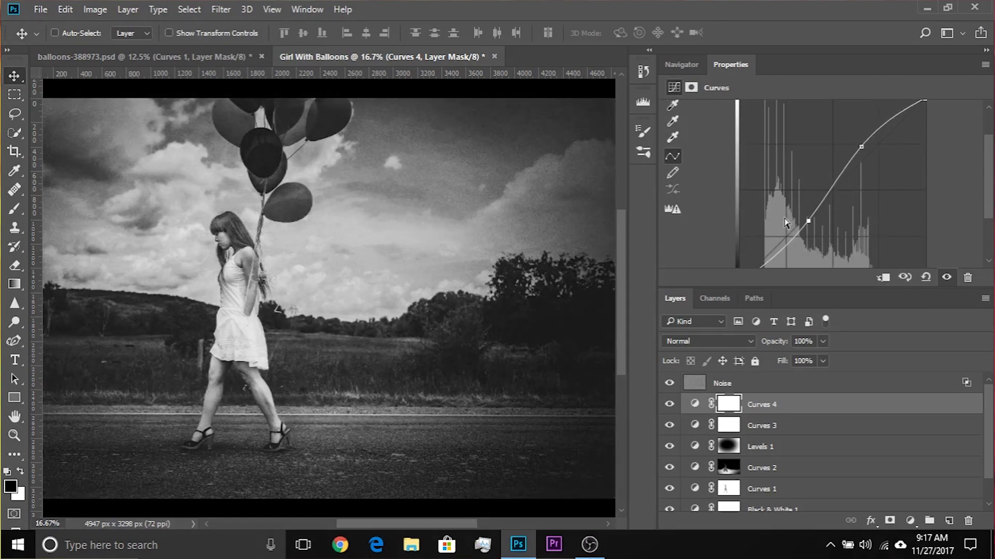
Step: Compare the edited black and white image with the original Background photo, and restore all the layers' visibility
{"action": "key", "text": "ctrl+minus"}
{"action": "key", "text": "ctrl+plus"}
{"action": "scroll", "coordinate": [673, 457], "scroll_direction": "down", "scroll_amount": 2}
{"action": "left_click", "coordinate": [668, 503], "text": "alt"}
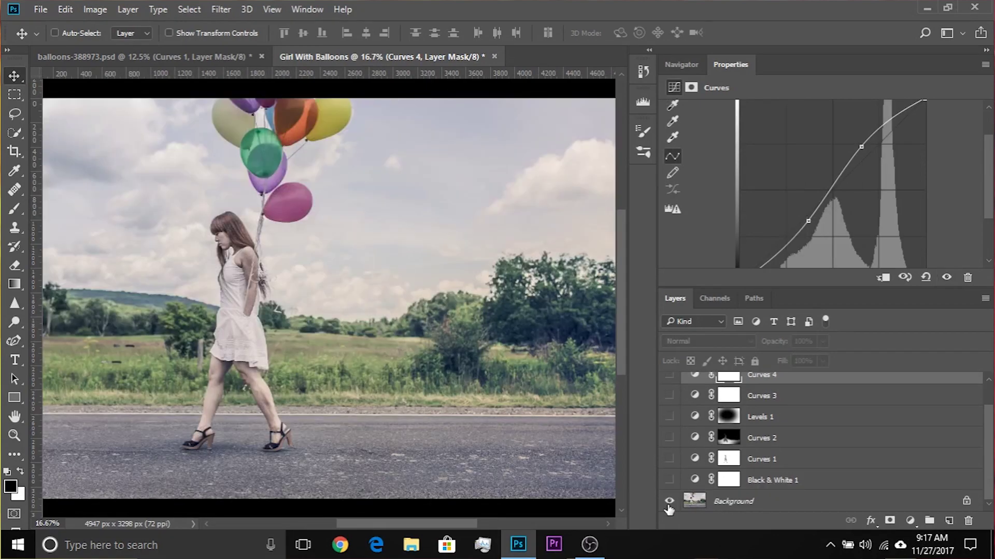
{"action": "left_click", "coordinate": [668, 503], "text": "alt"}
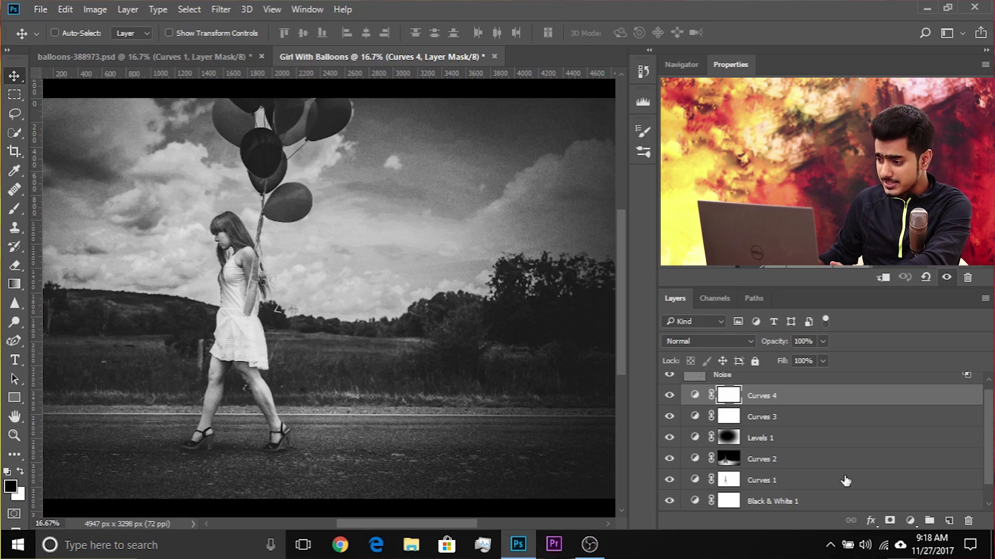
Step: In the Black & White 1 adjustment, set Yellows to 43 and fine-tune the Greens
{"action": "scroll", "coordinate": [808, 474], "scroll_direction": "down", "scroll_amount": 1}
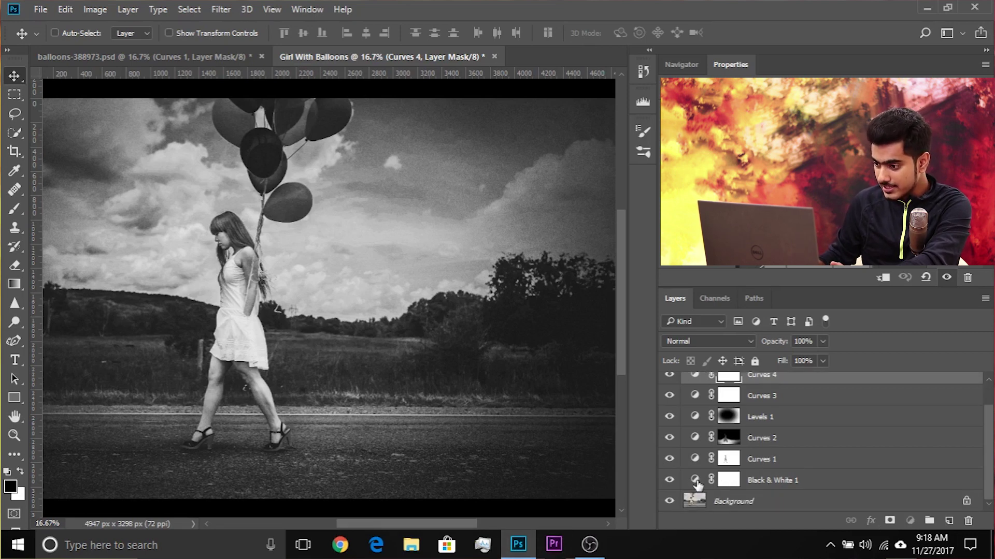
{"action": "left_click", "coordinate": [693, 480]}
{"action": "left_click_drag", "start_coordinate": [788, 191], "coordinate": [816, 190]}
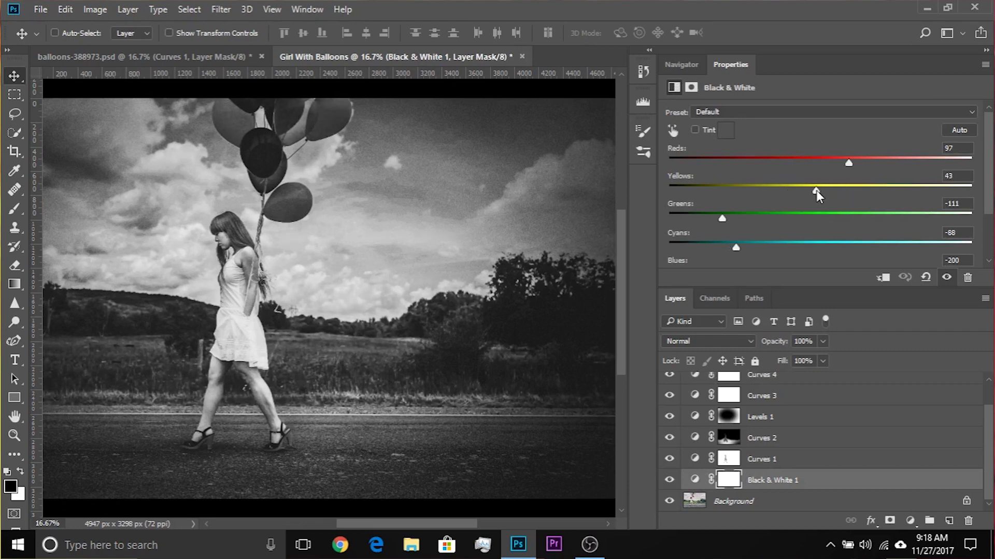
{"action": "left_click_drag", "start_coordinate": [762, 215], "coordinate": [747, 215]}
Step: Raise the Curves 2 layer's opacity to 100%
{"action": "left_click", "coordinate": [761, 439]}
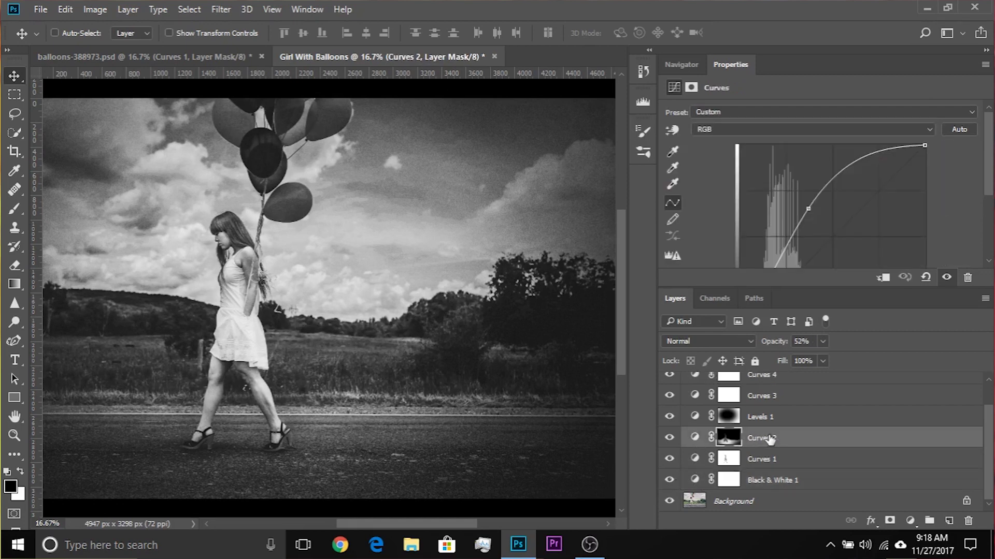
{"action": "left_click_drag", "start_coordinate": [841, 358], "coordinate": [853, 359]}
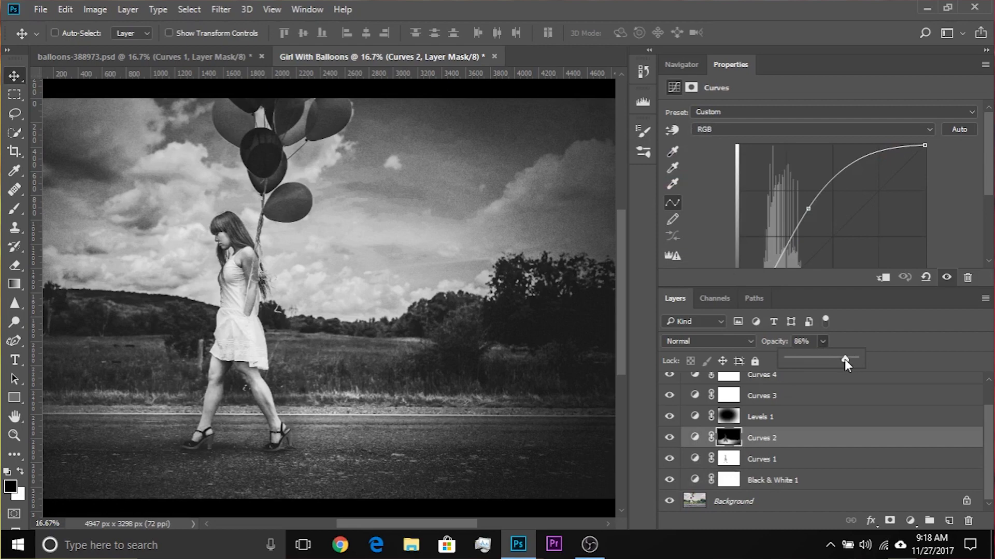
{"action": "left_click_drag", "start_coordinate": [853, 360], "coordinate": [859, 357]}
Step: Target the Curves 2 layer mask at the woman's legs with a soft Brush at 10% flow
{"action": "key", "text": "ctrl"}
{"action": "key", "text": "ctrl+plus"}
{"action": "key", "text": "ctrl+plus"}
{"action": "key", "text": "ctrl+plus"}
{"action": "left_click_drag", "start_coordinate": [292, 347], "coordinate": [401, 98]}
{"action": "left_click_drag", "start_coordinate": [338, 334], "coordinate": [341, 337]}
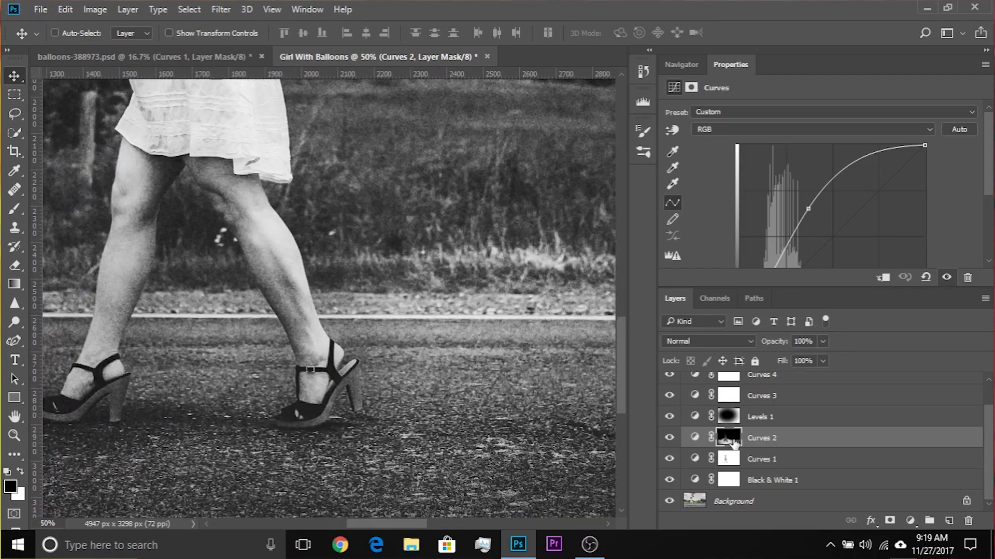
{"action": "left_click", "coordinate": [731, 439]}
{"action": "left_click", "coordinate": [17, 212]}
{"action": "left_click_drag", "start_coordinate": [315, 388], "coordinate": [51, 324]}
{"action": "mouse_move", "coordinate": [207, 327]}
{"action": "left_mouse_down"}
{"action": "mouse_move", "coordinate": [311, 349]}
{"action": "mouse_move", "coordinate": [294, 298]}
{"action": "left_mouse_up"}
{"action": "right_click", "coordinate": [298, 309], "text": "alt"}
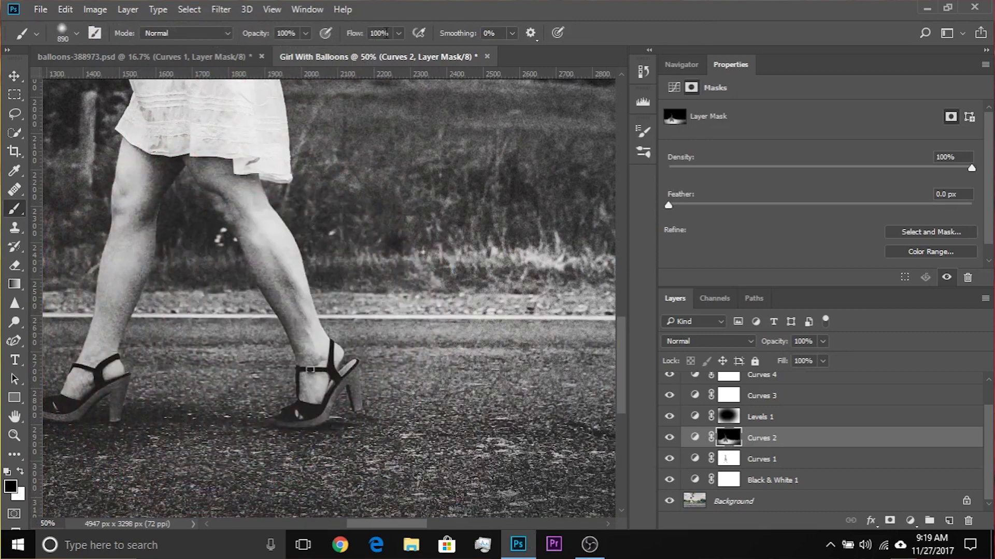
{"action": "type", "text": "10"}
{"action": "key", "text": "Return"}
Step: Paint softly with black and white on the Curves 2 mask around the legs and shoes to blend the brightened road, and check the whole image
{"action": "left_click_drag", "start_coordinate": [393, 288], "coordinate": [332, 290]}
{"action": "key", "text": "x"}
{"action": "mouse_move", "coordinate": [264, 363]}
{"action": "left_mouse_down"}
{"action": "mouse_move", "coordinate": [263, 351]}
{"action": "mouse_move", "coordinate": [265, 403]}
{"action": "left_mouse_up"}
{"action": "mouse_move", "coordinate": [319, 361]}
{"action": "left_mouse_down"}
{"action": "mouse_move", "coordinate": [274, 362]}
{"action": "mouse_move", "coordinate": [311, 346]}
{"action": "mouse_move", "coordinate": [309, 388]}
{"action": "left_mouse_up"}
{"action": "key", "text": "x"}
{"action": "left_click_drag", "start_coordinate": [244, 335], "coordinate": [310, 331]}
{"action": "left_click_drag", "start_coordinate": [211, 350], "coordinate": [251, 341]}
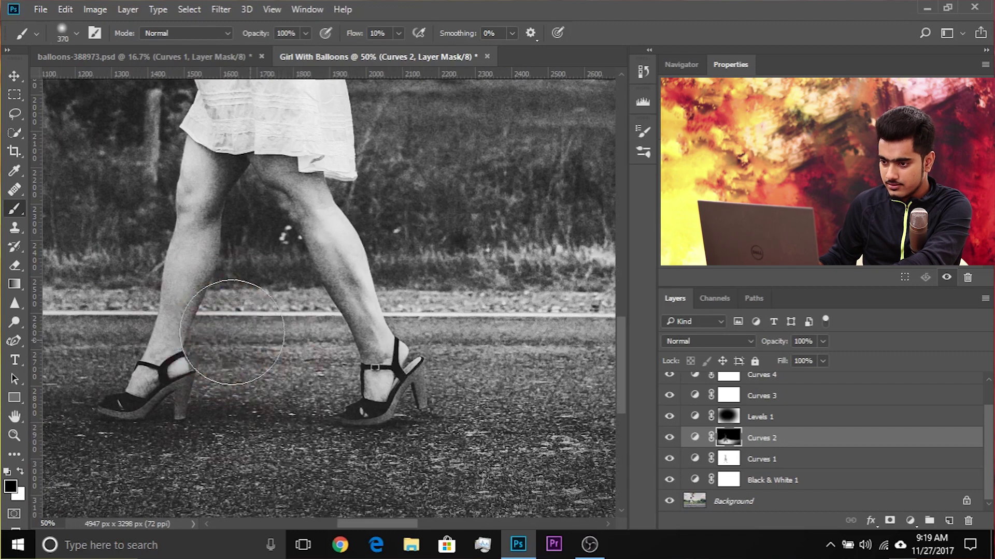
{"action": "key", "text": "x"}
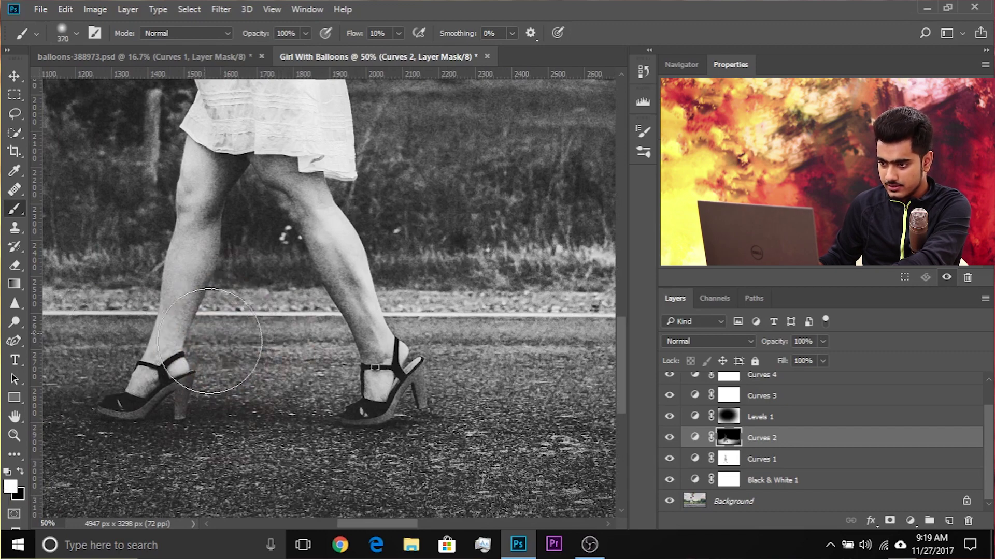
{"action": "key", "text": "ctrl+minus"}
{"action": "key", "text": "ctrl+minus"}
{"action": "key", "text": "ctrl+minus"}
{"action": "key", "text": "ctrl+minus"}
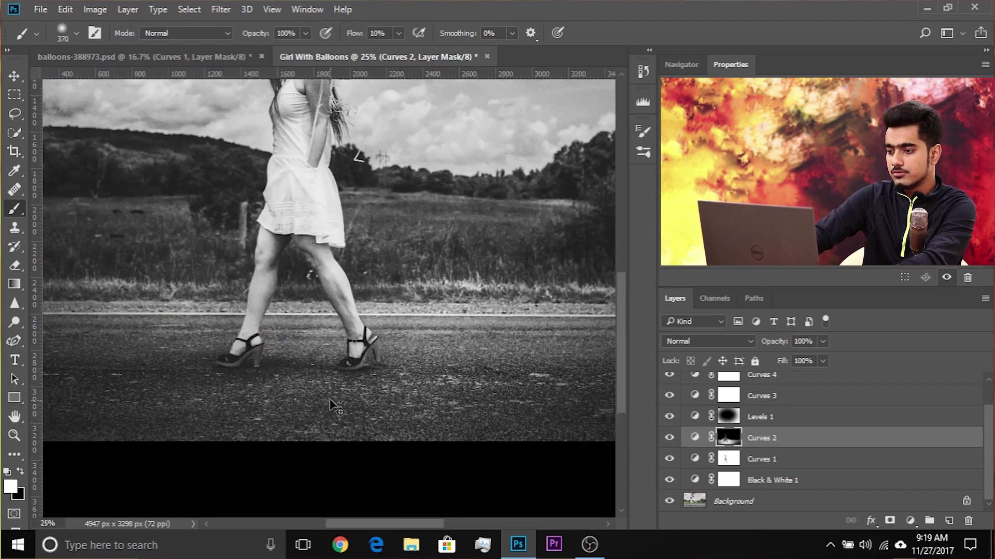
{"action": "key", "text": "ctrl+0"}
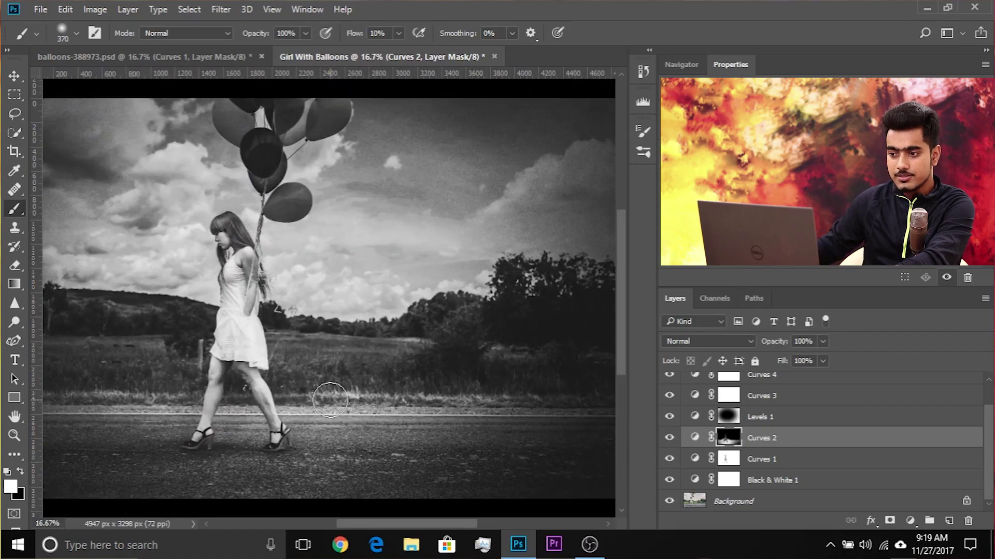